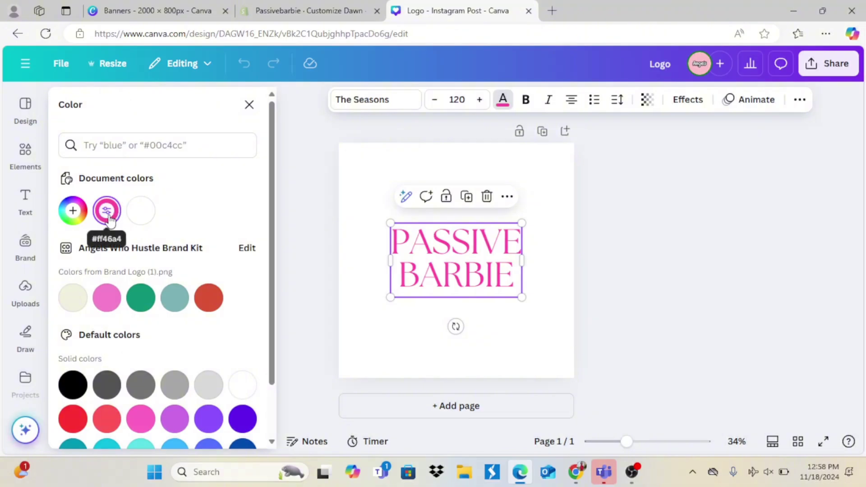
Step: Copy the logo text's colour code #FF46A4 and apply it to the "BECOME A PASSIVE BARBIE" heading in the Banners design
{"action": "left_click", "coordinate": [109, 216]}
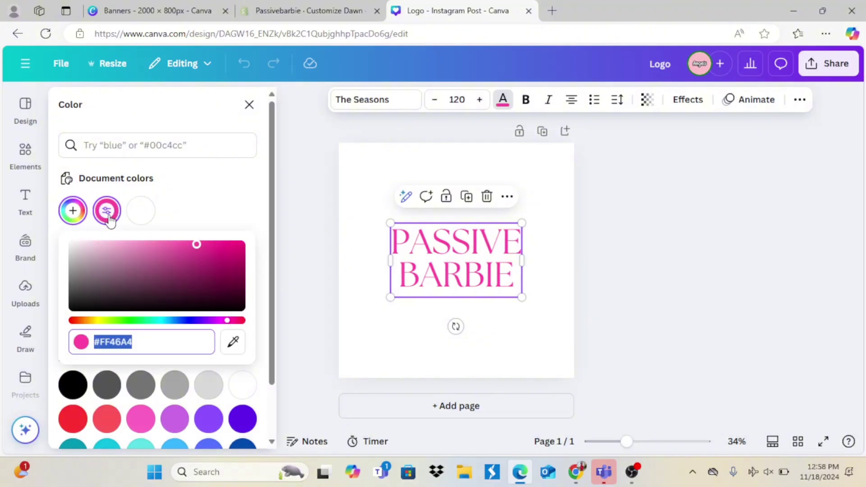
{"action": "right_click", "coordinate": [119, 343]}
{"action": "left_click", "coordinate": [167, 157]}
{"action": "left_click", "coordinate": [175, 9]}
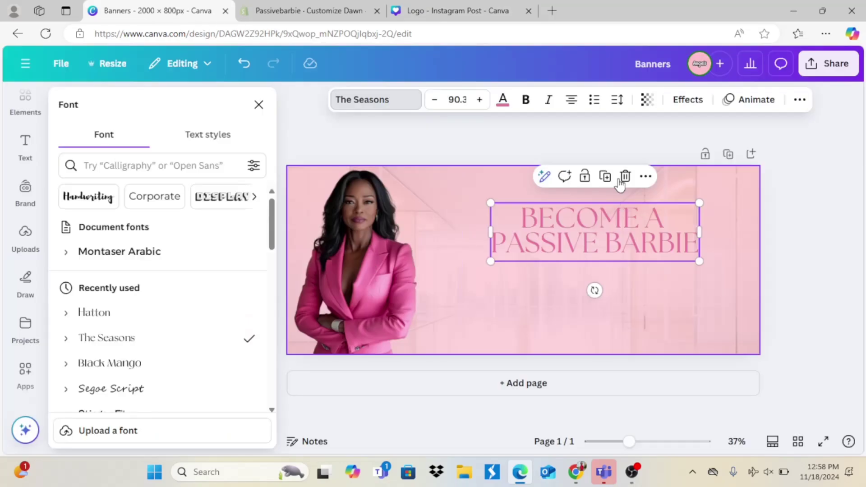
{"action": "left_click", "coordinate": [502, 99]}
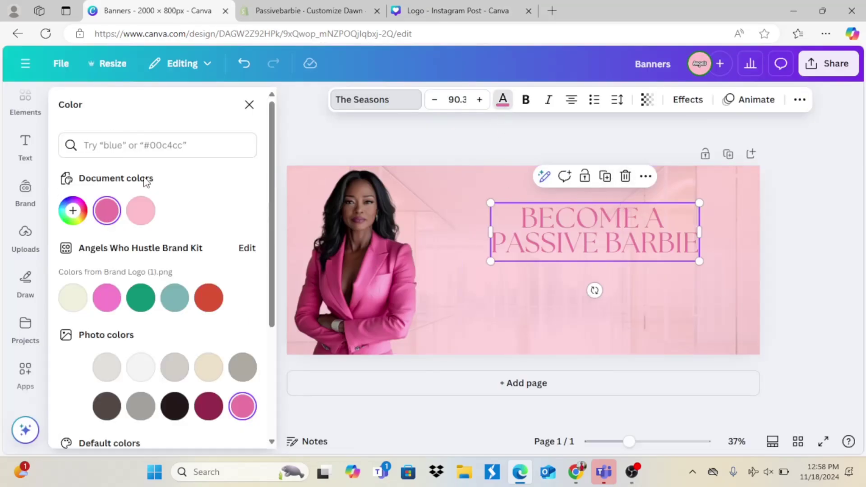
{"action": "left_click", "coordinate": [139, 147]}
{"action": "key", "text": "ctrl+v"}
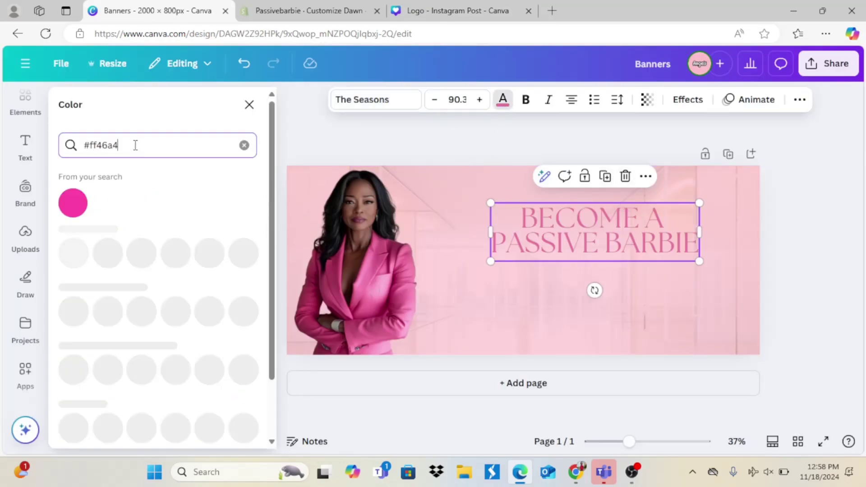
{"action": "left_click", "coordinate": [74, 204]}
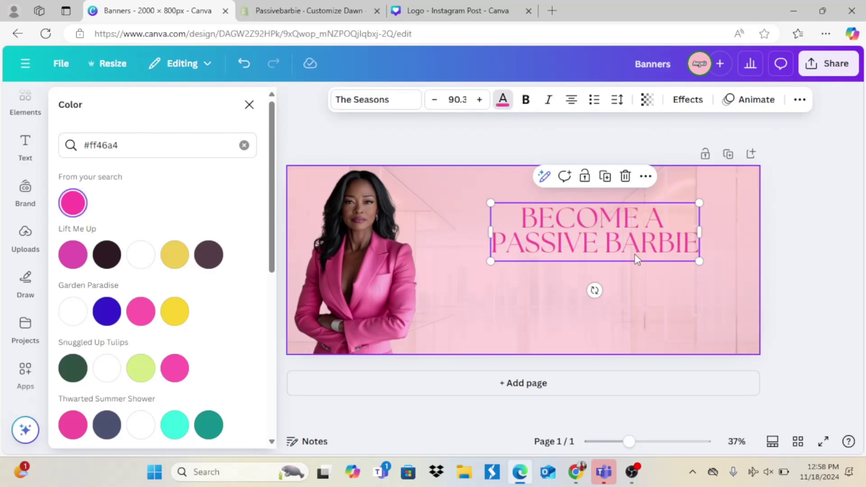
Step: Enlarge the "BECOME A PASSIVE BARBIE" heading to about size 121 and position it beside the woman on the banner
{"action": "left_click_drag", "start_coordinate": [491, 260], "coordinate": [419, 281]}
{"action": "left_click", "coordinate": [511, 340]}
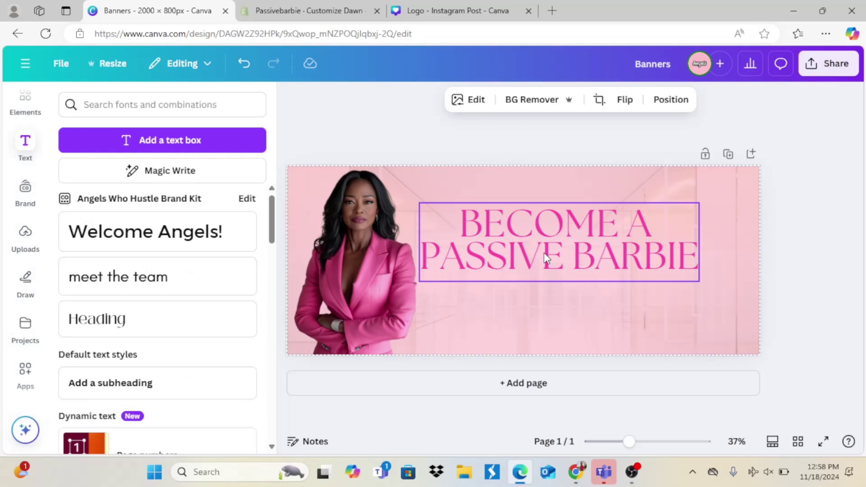
{"action": "left_click", "coordinate": [540, 252]}
{"action": "left_click_drag", "start_coordinate": [539, 252], "coordinate": [567, 247]}
Step: Add a gold metallic graphic, shape it into a thin horizontal bar and centre it below the heading
{"action": "left_click", "coordinate": [25, 100]}
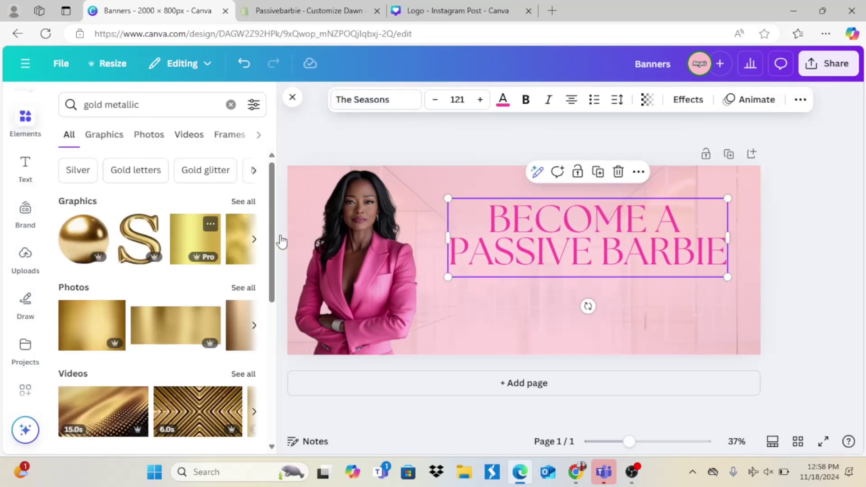
{"action": "left_click_drag", "start_coordinate": [531, 187], "coordinate": [524, 300]}
{"action": "left_click_drag", "start_coordinate": [535, 365], "coordinate": [599, 330]}
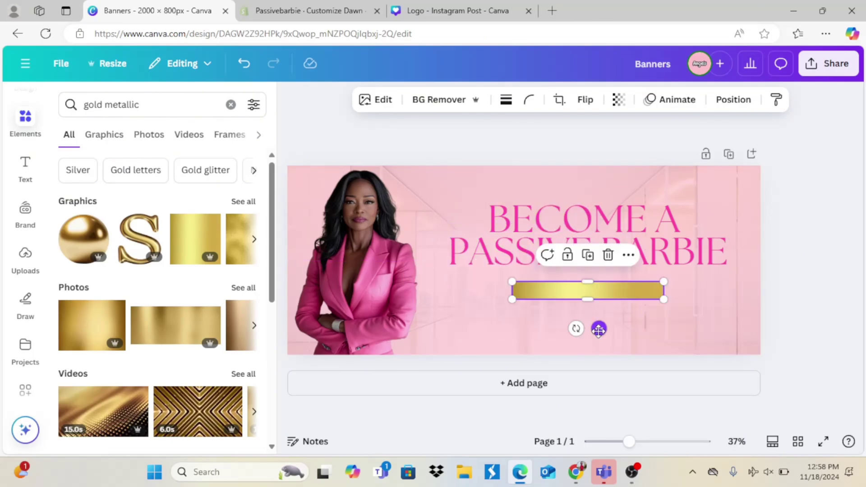
Step: Add the text "RESELL OUR DIGITAL PRODUCTS" over the gold bar and set its font size to 24.2
{"action": "left_click", "coordinate": [25, 166]}
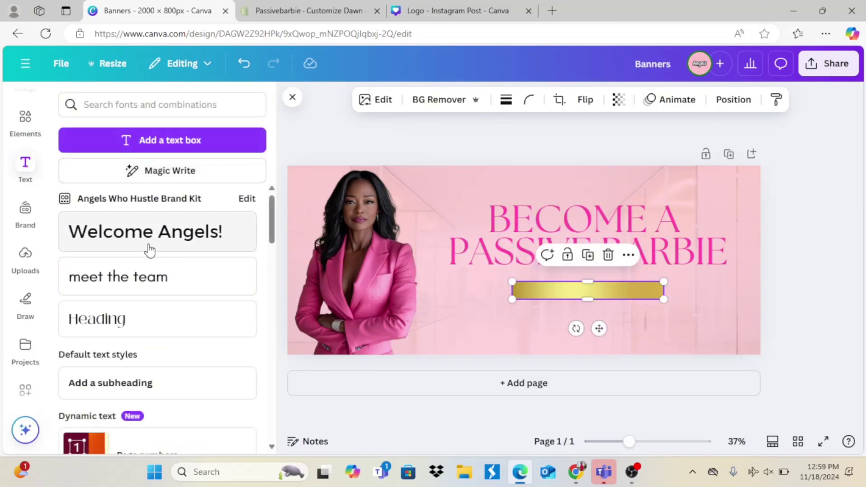
{"action": "left_click", "coordinate": [145, 281]}
{"action": "left_click_drag", "start_coordinate": [599, 339], "coordinate": [599, 329]}
{"action": "type", "text": "RESELL OUR DIGIT"}
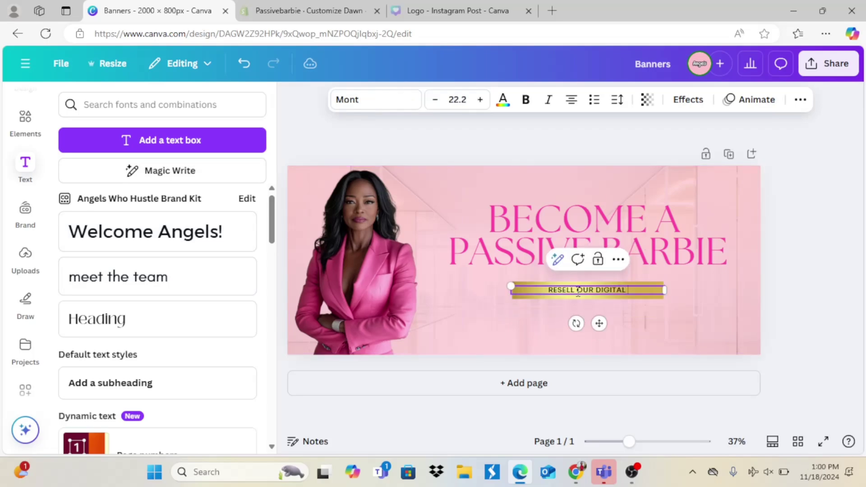
{"action": "type", "text": "AL PRODUCTS"}
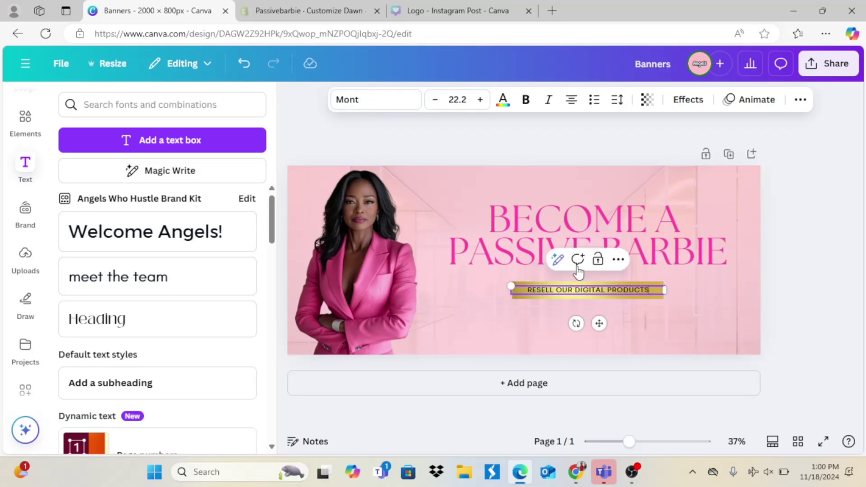
{"action": "left_click", "coordinate": [480, 99]}
{"action": "left_click", "coordinate": [482, 98]}
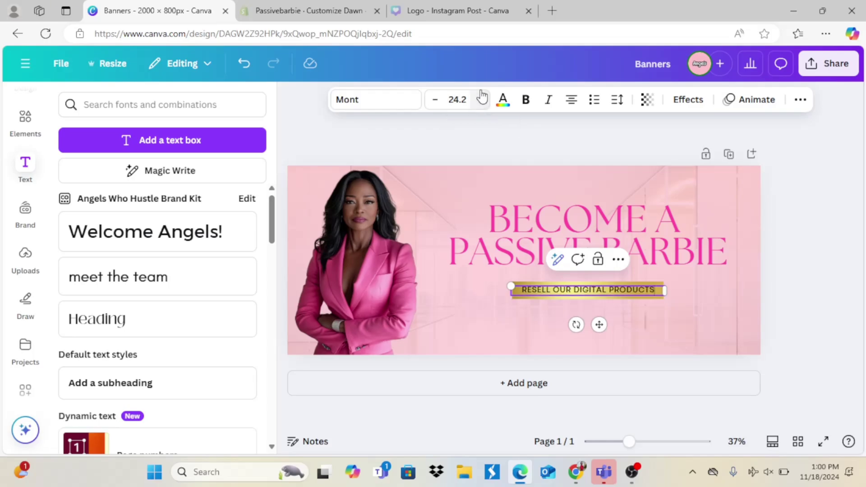
{"action": "left_click", "coordinate": [518, 363]}
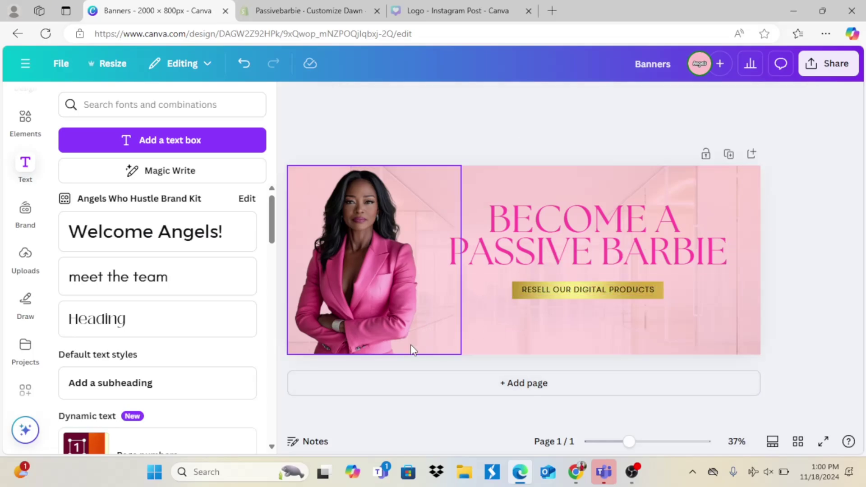
Step: Add a second page and stretch the photo of the pink laptop, white roses and coffee to cover it
{"action": "left_click", "coordinate": [553, 384]}
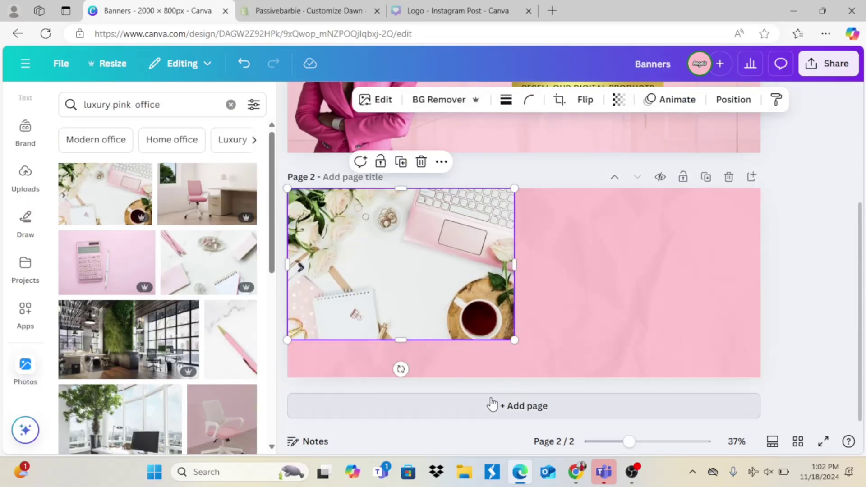
{"action": "left_click_drag", "start_coordinate": [514, 338], "coordinate": [575, 380]}
{"action": "left_click_drag", "start_coordinate": [575, 284], "coordinate": [761, 286]}
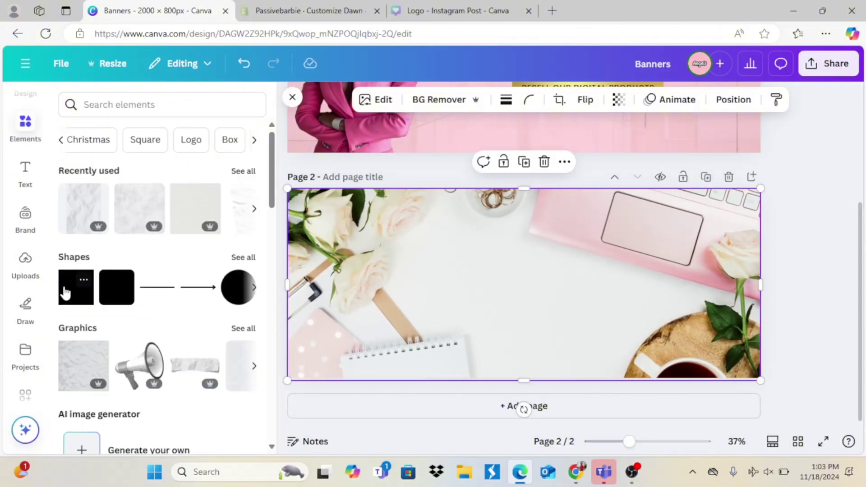
Step: Overlay the centre of page 2 with a wide pink rectangle made from a square shape and make it semi-transparent
{"action": "left_click", "coordinate": [65, 292]}
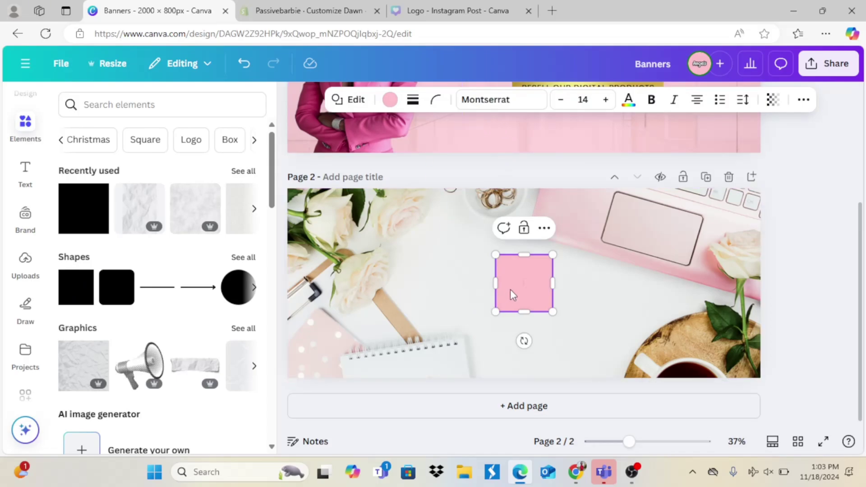
{"action": "left_click_drag", "start_coordinate": [511, 293], "coordinate": [402, 347]}
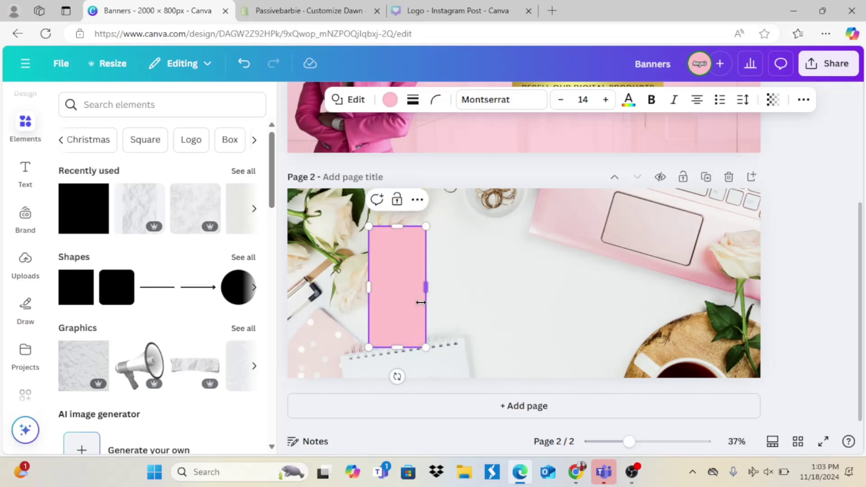
{"action": "left_click_drag", "start_coordinate": [426, 287], "coordinate": [646, 303]}
{"action": "left_click", "coordinate": [773, 100]}
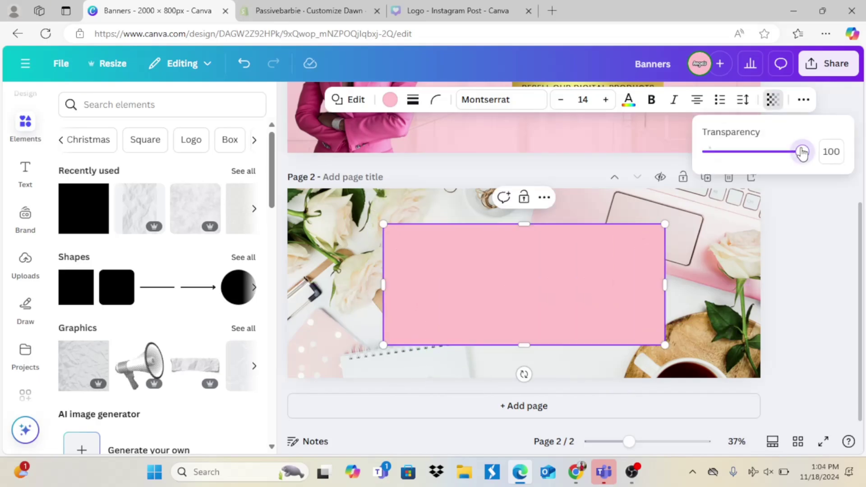
{"action": "left_click_drag", "start_coordinate": [802, 152], "coordinate": [752, 165]}
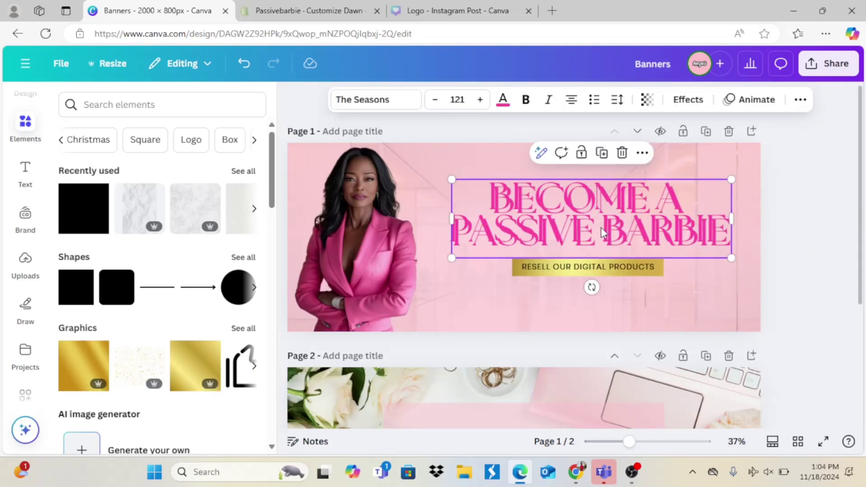
Step: Paste a copy of the page 1 heading onto page 2 and change its text to "Start making money in your sleep today!" on three lines
{"action": "key", "text": "ctrl+v"}
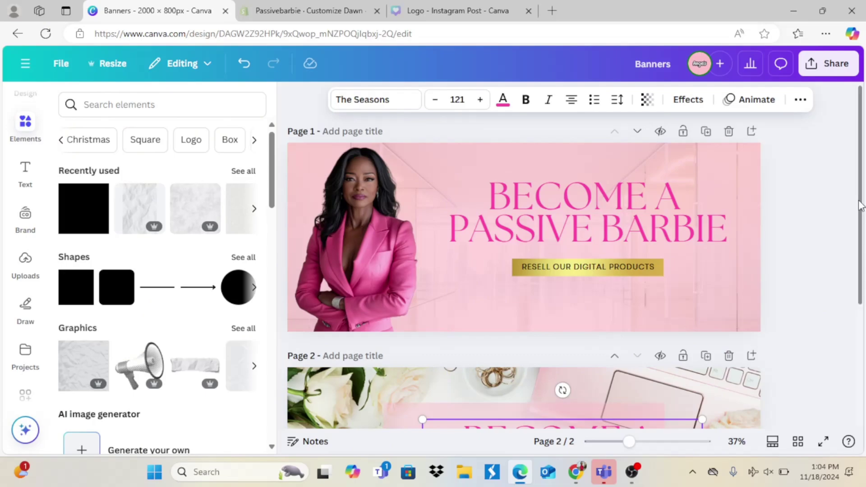
{"action": "scroll", "coordinate": [859, 205], "scroll_direction": "down", "scroll_amount": 5}
{"action": "type", "text": "Start"}
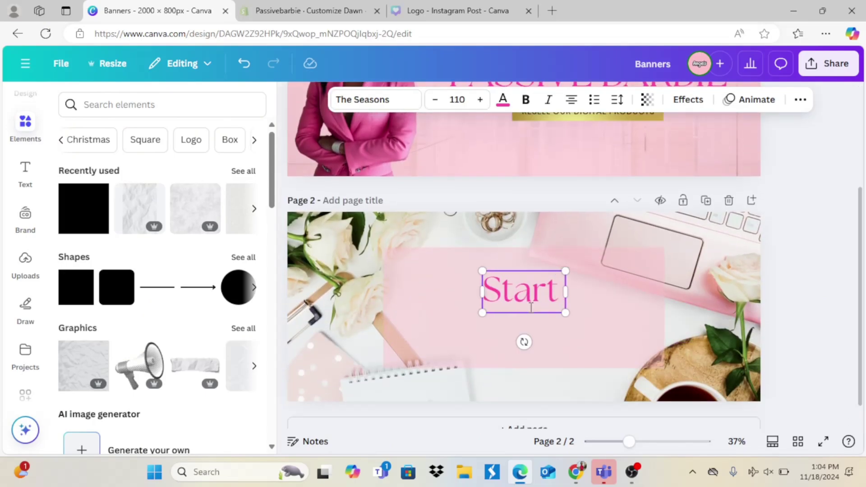
{"action": "type", "text": " making"}
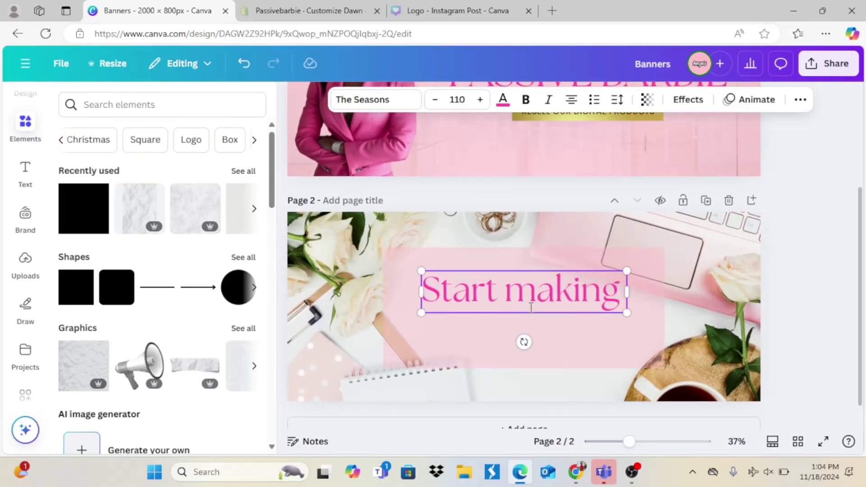
{"action": "type", "text": " money in "}
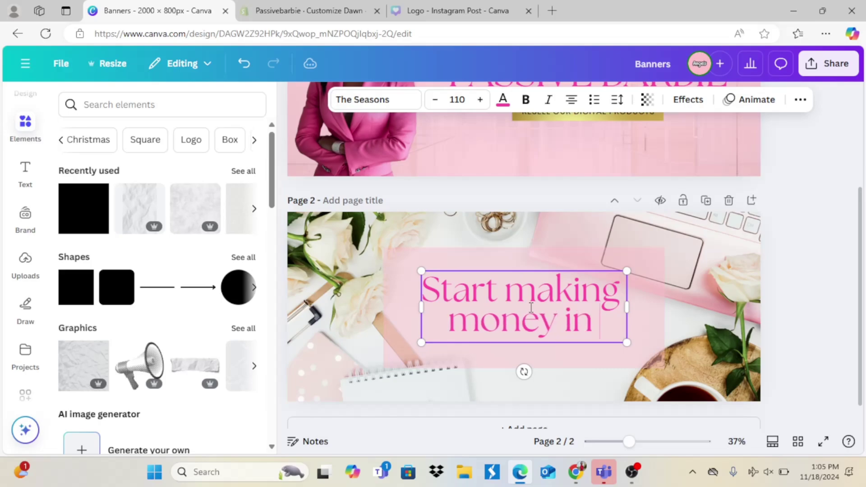
{"action": "type", "text": "your sleep"}
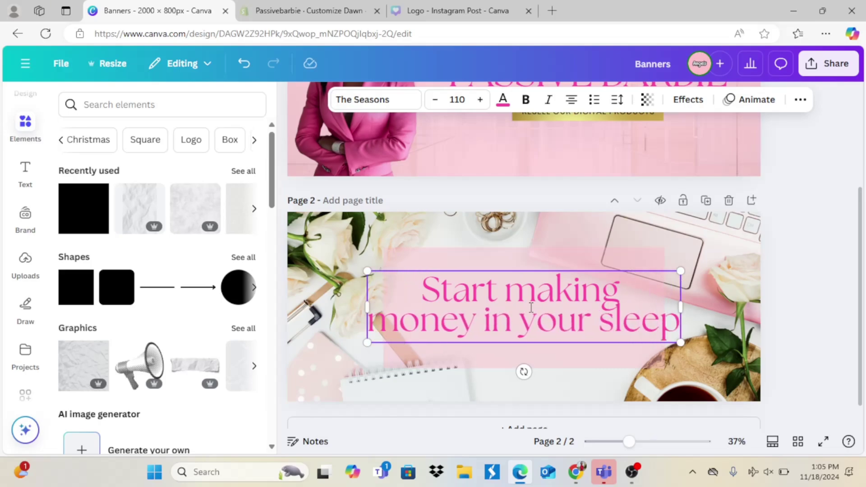
{"action": "key", "text": "BackSpace"}
{"action": "key", "text": "BackSpace"}
{"action": "key", "text": "BackSpace"}
{"action": "key", "text": "BackSpace"}
{"action": "key", "text": "BackSpace"}
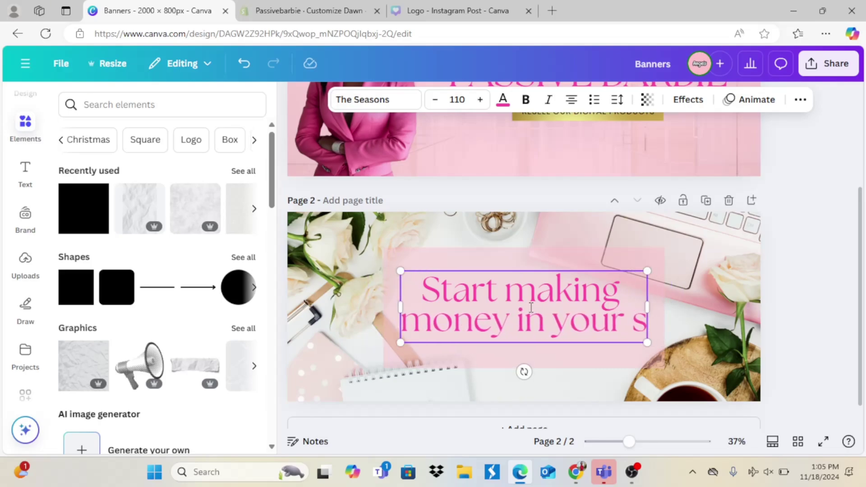
{"action": "key", "text": "Return"}
{"action": "type", "text": "s"}
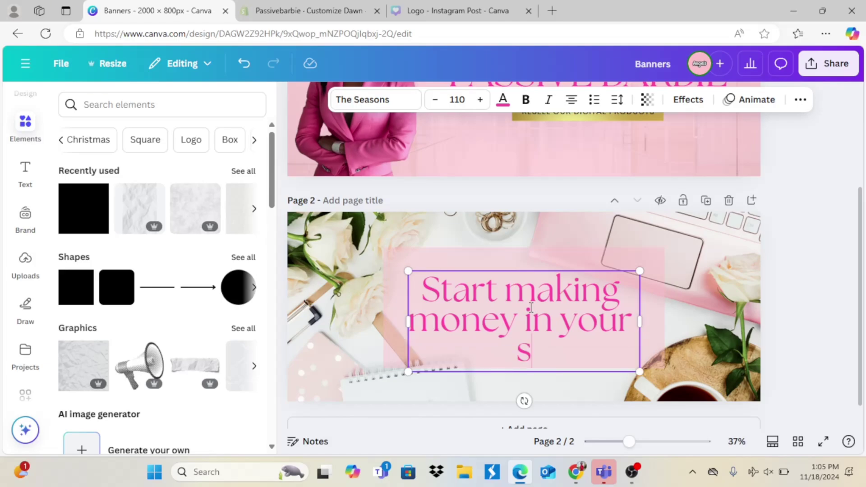
{"action": "type", "text": "leep today"}
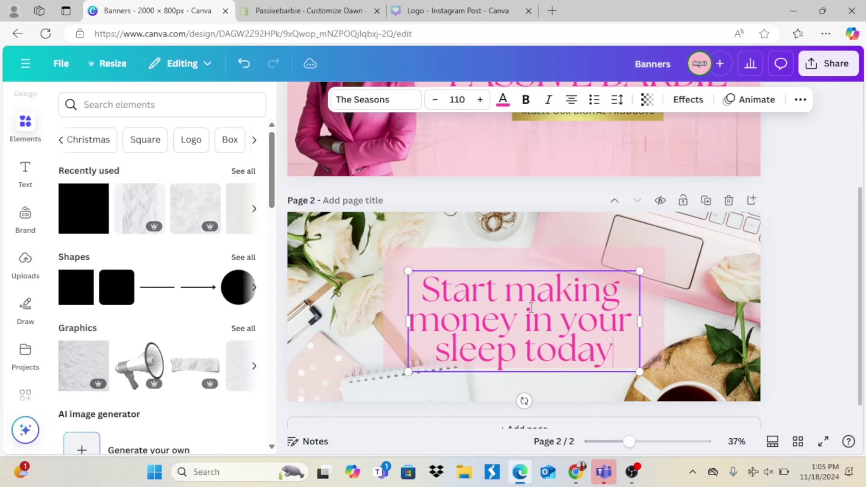
{"action": "type", "text": "!"}
Step: Reduce the font size of the whole page 2 heading slightly and centre the heading within the pink rectangle
{"action": "key", "text": "ctrl+a"}
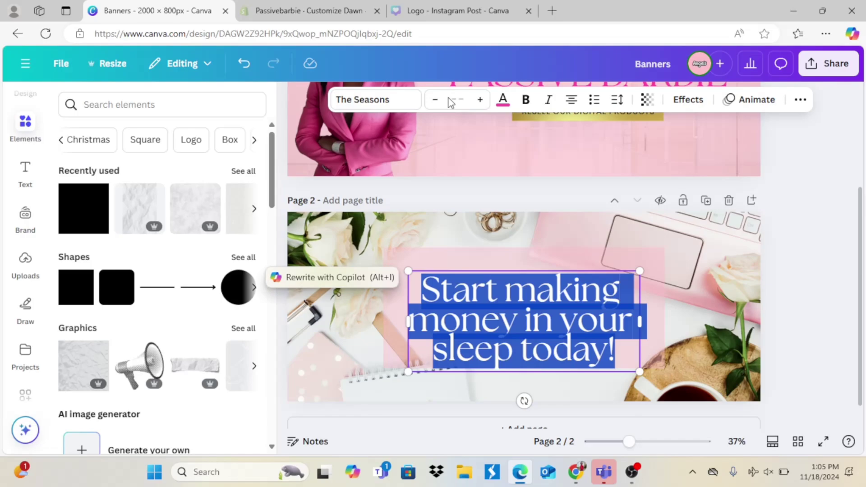
{"action": "left_click", "coordinate": [436, 100]}
{"action": "left_click", "coordinate": [436, 100]}
{"action": "left_click", "coordinate": [435, 100]}
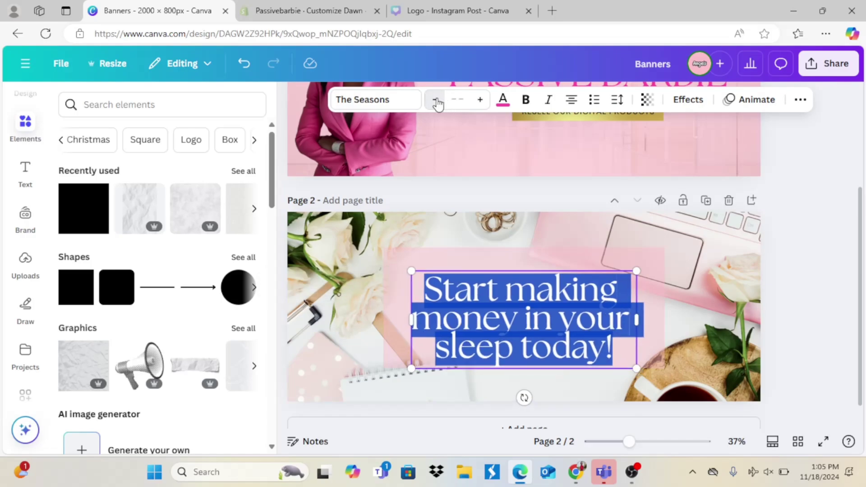
{"action": "left_click", "coordinate": [435, 100]}
{"action": "key", "text": "Escape"}
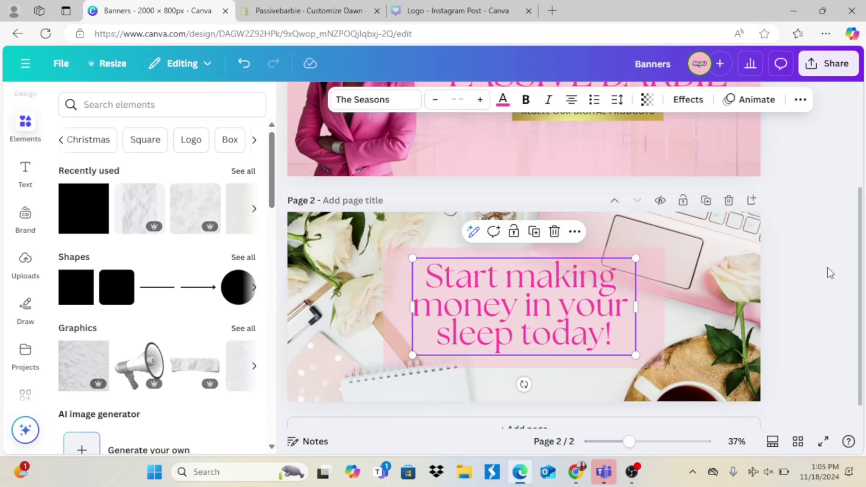
Step: Add a third page, paste the pink interior background image so it covers the page, and lower its opacity
{"action": "scroll", "coordinate": [519, 414], "scroll_direction": "down", "scroll_amount": 1}
{"action": "left_click", "coordinate": [519, 408]}
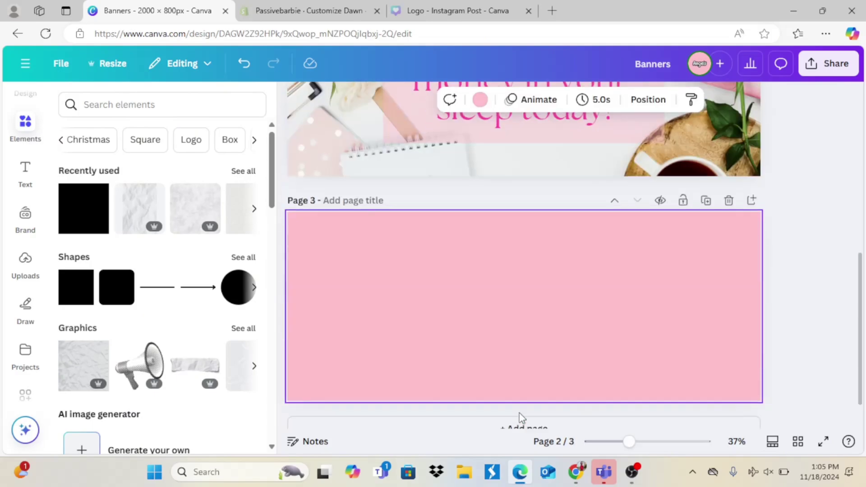
{"action": "key", "text": "ctrl+v"}
{"action": "left_click_drag", "start_coordinate": [385, 241], "coordinate": [336, 229]}
{"action": "left_click", "coordinate": [619, 100]}
{"action": "left_click_drag", "start_coordinate": [654, 151], "coordinate": [576, 152]}
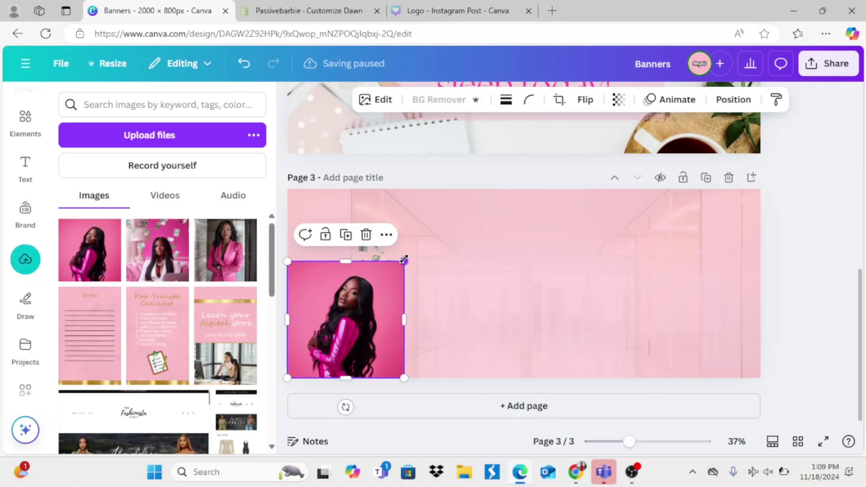
Step: Enlarge the photo of the long-haired woman in the pink outfit on page 3 and place her cut-out over the falling dollar bills
{"action": "left_click_drag", "start_coordinate": [405, 258], "coordinate": [495, 170]}
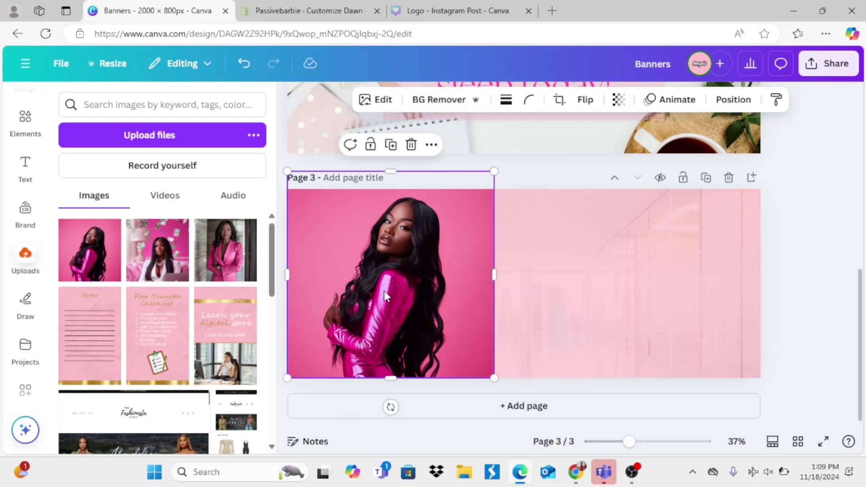
{"action": "left_click_drag", "start_coordinate": [385, 295], "coordinate": [416, 274]}
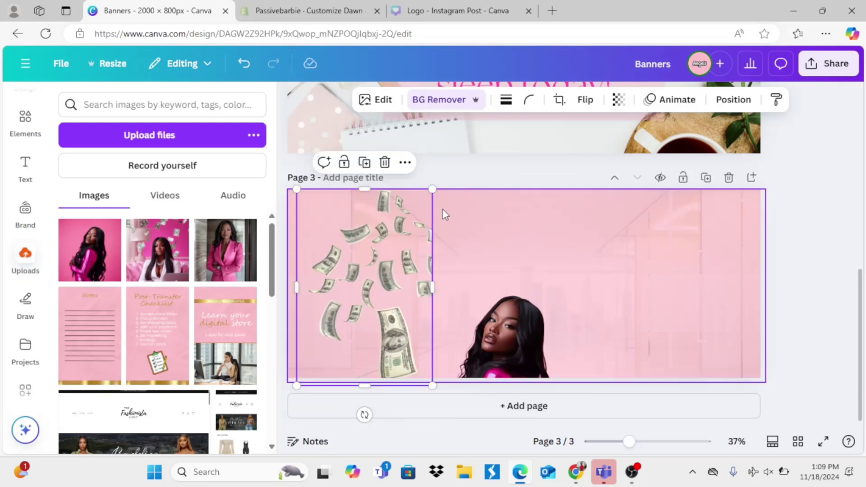
{"action": "left_click", "coordinate": [504, 347]}
{"action": "left_click_drag", "start_coordinate": [504, 346], "coordinate": [391, 275]}
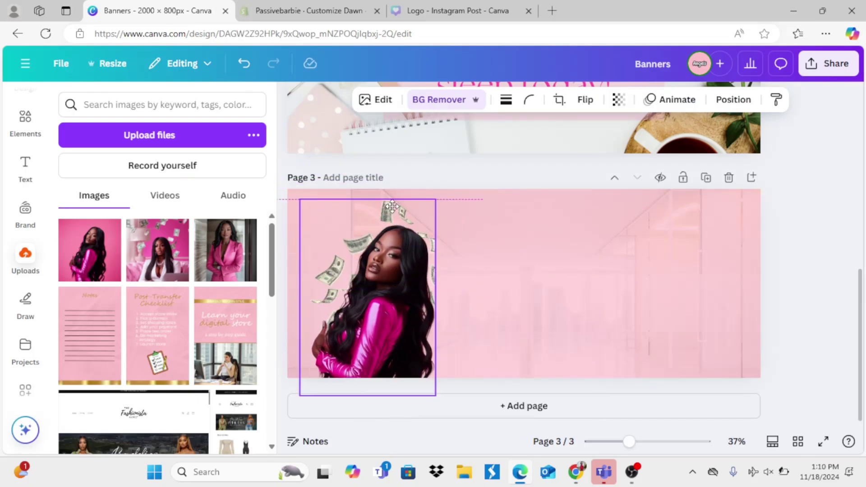
Step: Arrange the woman's cut-out slightly higher in front of the falling dollar bills on page 3
{"action": "left_click", "coordinate": [492, 181]}
{"action": "mouse_move", "coordinate": [400, 313]}
{"action": "left_mouse_down"}
{"action": "mouse_move", "coordinate": [397, 328]}
{"action": "mouse_move", "coordinate": [394, 284]}
{"action": "mouse_move", "coordinate": [398, 300]}
{"action": "left_mouse_up"}
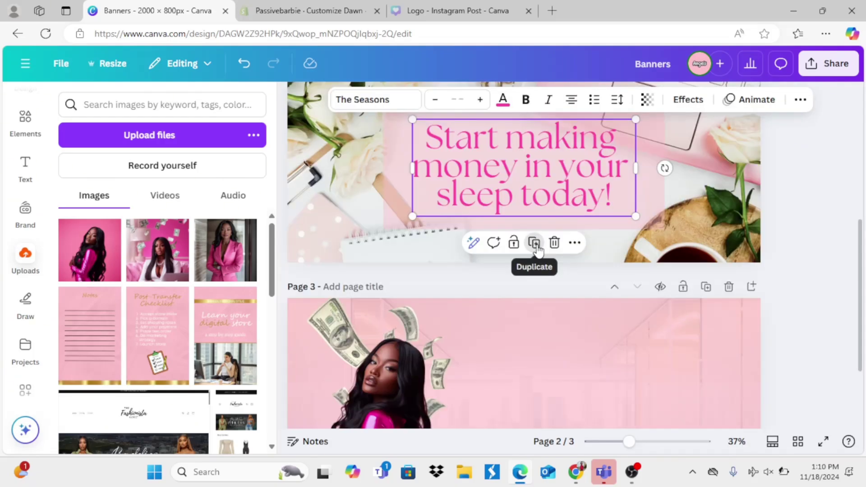
Step: Duplicate the page 2 heading, move the copy above the empty area of page 3 and change its text to "READY TO SELL"
{"action": "left_click", "coordinate": [535, 243]}
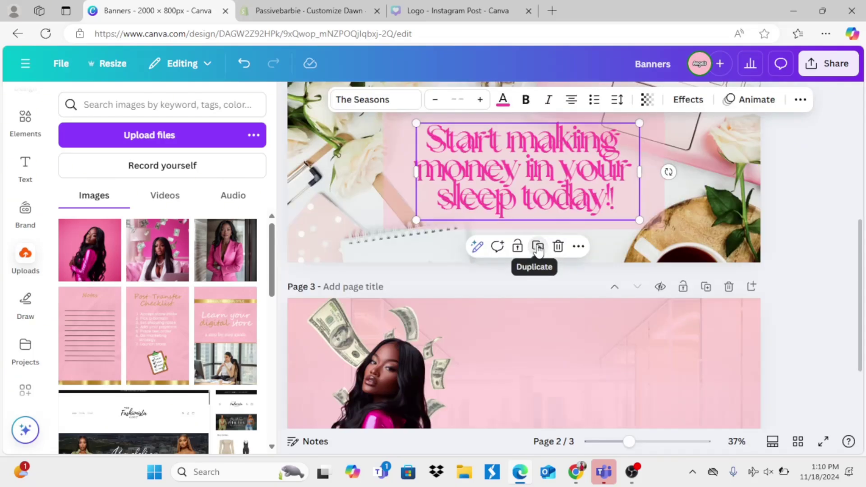
{"action": "left_click_drag", "start_coordinate": [576, 299], "coordinate": [553, 415]}
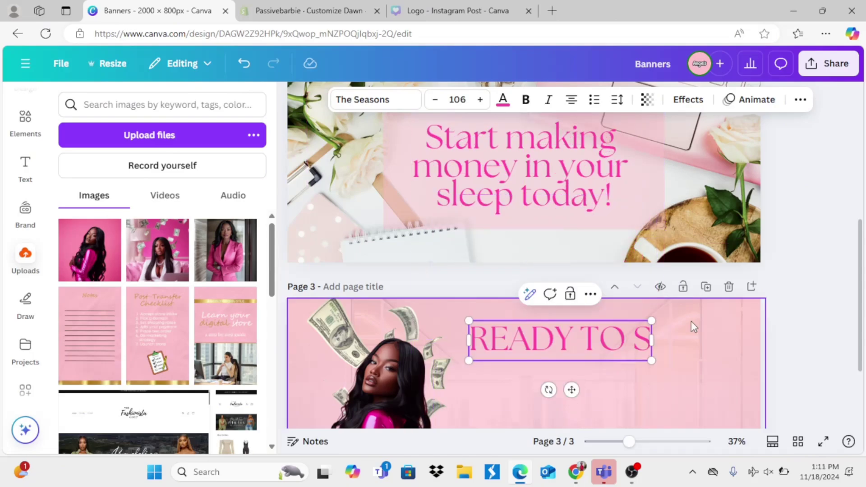
{"action": "type", "text": "ELL"}
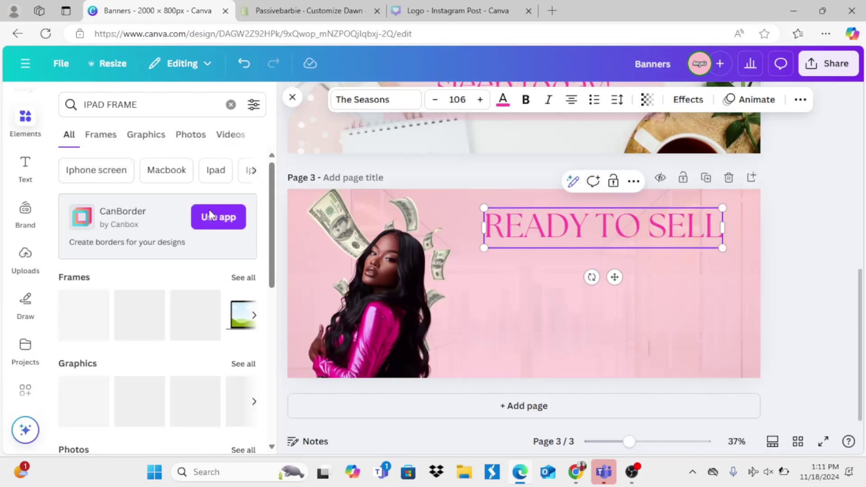
Step: Find an iPad frame and place three of them side by side beside the woman on page 3, tilting the outer two outward
{"action": "left_click_drag", "start_coordinate": [136, 333], "coordinate": [556, 328]}
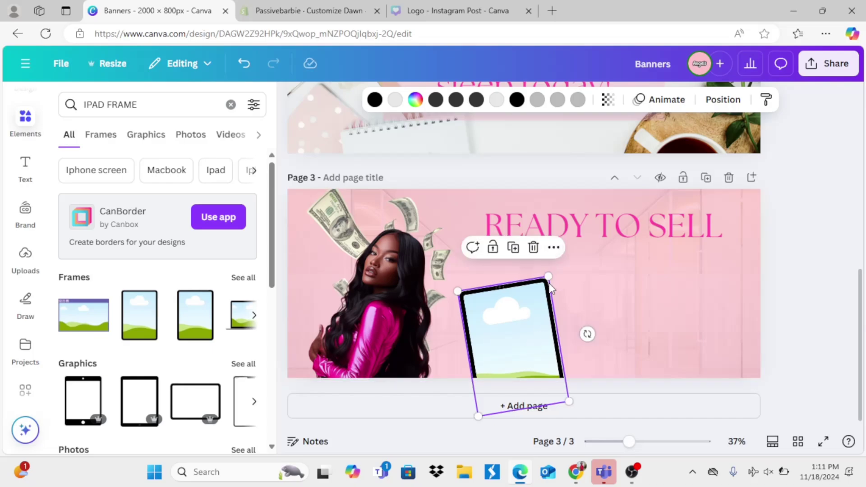
{"action": "left_click_drag", "start_coordinate": [548, 275], "coordinate": [553, 266]}
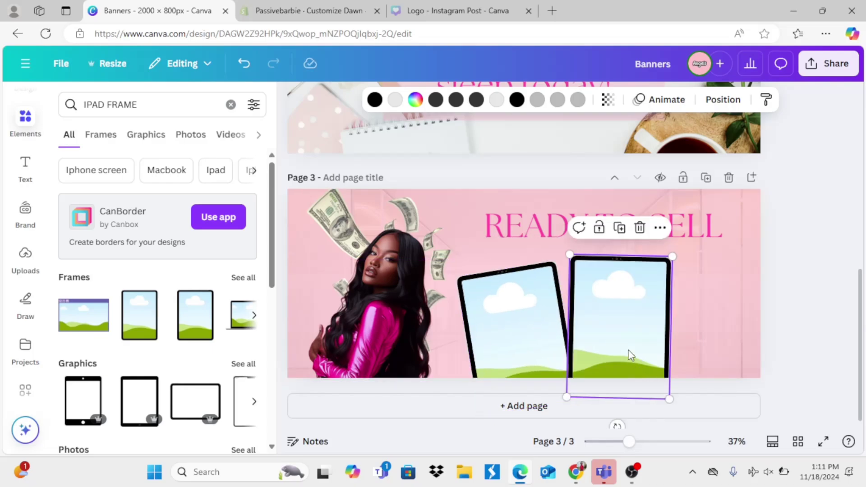
{"action": "left_click_drag", "start_coordinate": [630, 356], "coordinate": [621, 358]}
{"action": "left_click", "coordinate": [612, 233]}
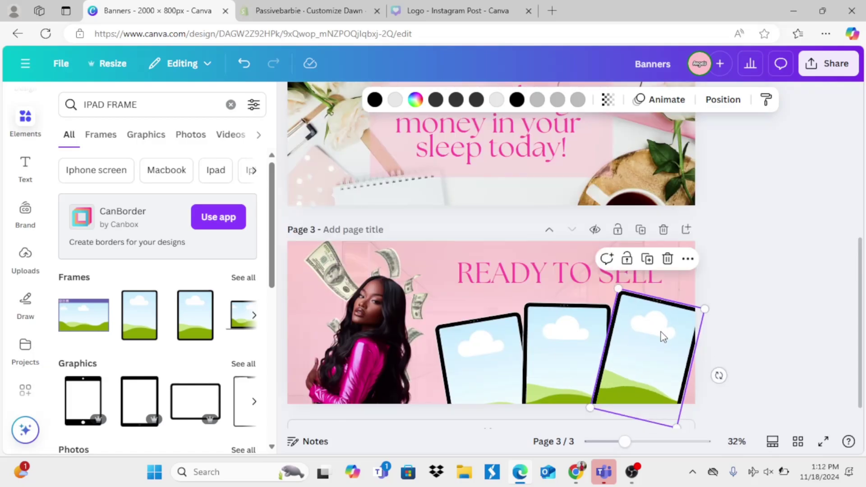
{"action": "left_click_drag", "start_coordinate": [669, 347], "coordinate": [667, 353]}
{"action": "left_click", "coordinate": [747, 332]}
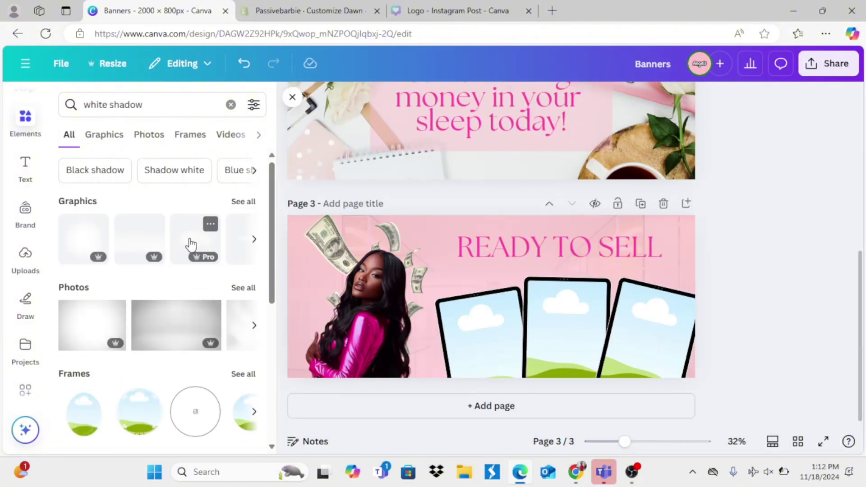
Step: Add a white shadow graphic to page 3, enlarge it across the iPad frames and move it backward behind them
{"action": "left_click", "coordinate": [191, 244]}
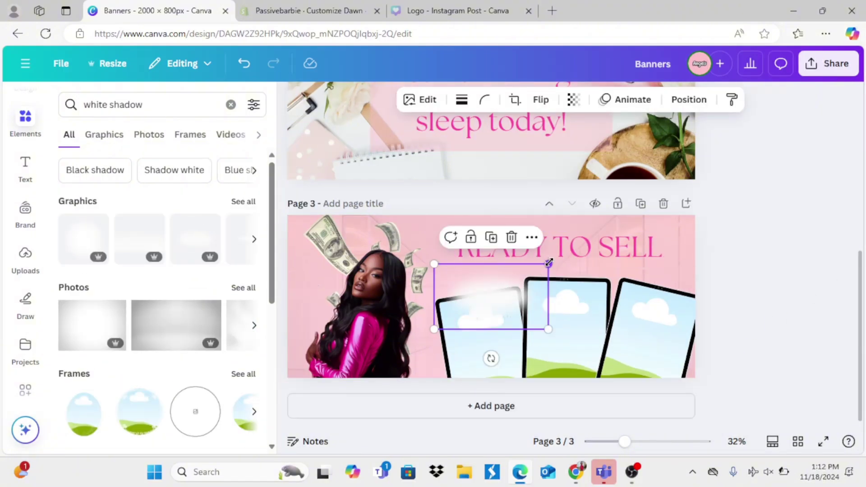
{"action": "left_click_drag", "start_coordinate": [548, 262], "coordinate": [677, 291]}
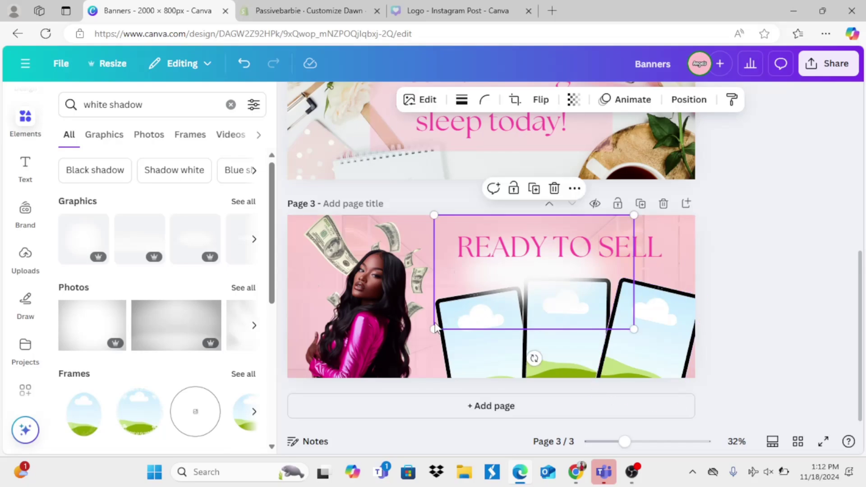
{"action": "left_click_drag", "start_coordinate": [434, 329], "coordinate": [343, 383]}
{"action": "left_click_drag", "start_coordinate": [490, 288], "coordinate": [529, 295]}
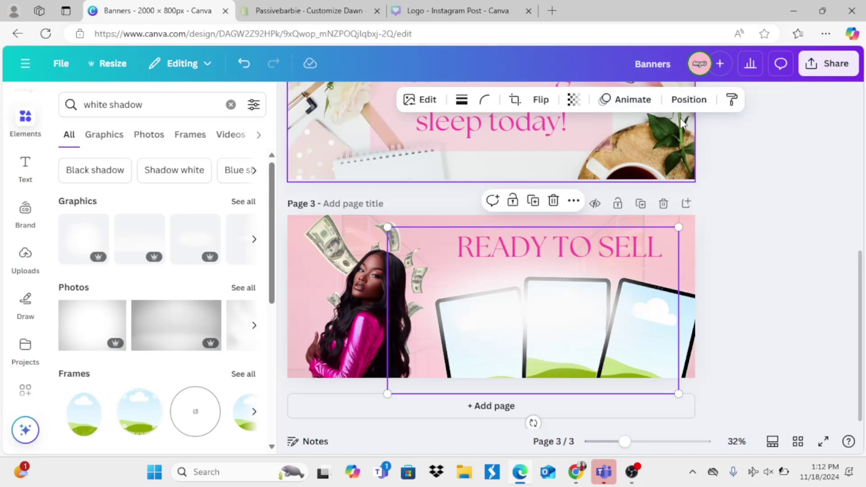
{"action": "left_click", "coordinate": [689, 100]}
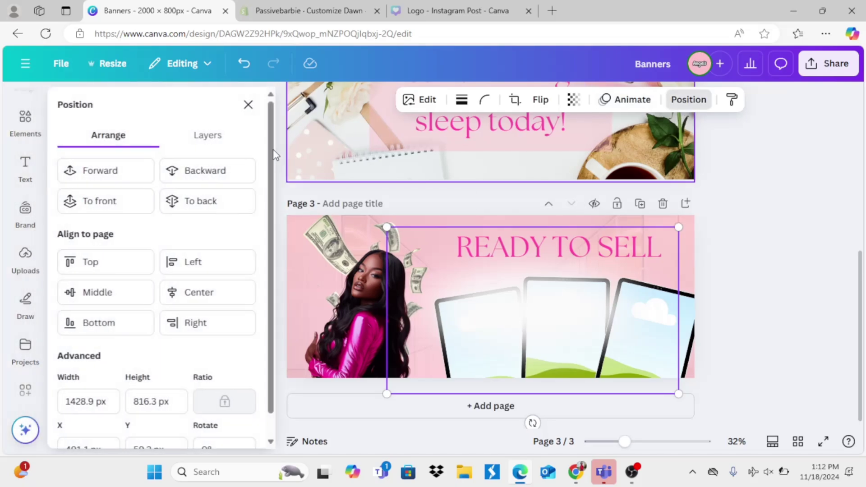
{"action": "left_click", "coordinate": [232, 172]}
{"action": "left_click", "coordinate": [232, 172]}
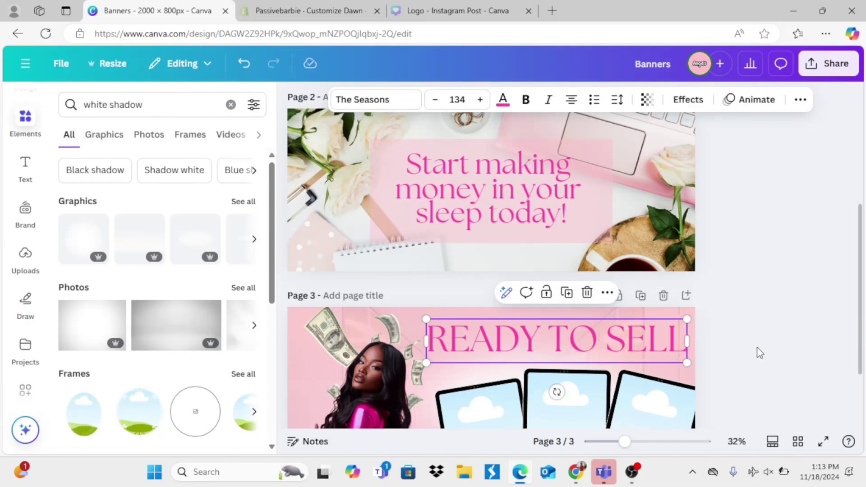
Step: Enlarge the "READY TO SELL" heading on page 3 to font size 134 above the iPad frames
{"action": "left_click", "coordinate": [759, 353]}
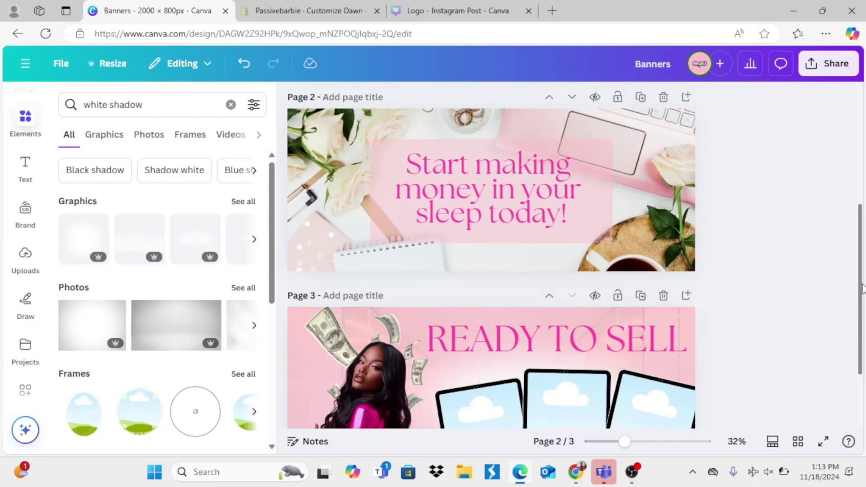
{"action": "scroll", "coordinate": [862, 291], "scroll_direction": "down", "scroll_amount": 2}
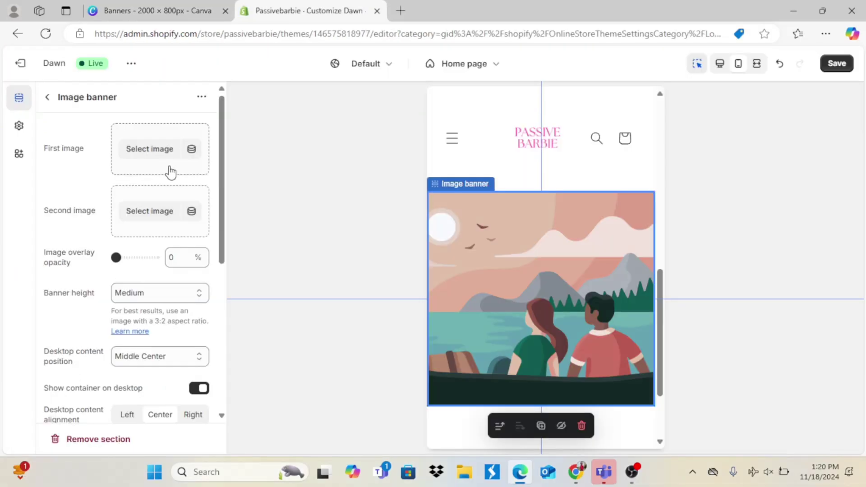
Step: In the Shopify theme editor, upload Banners (1) as the image banner's first image and set the banner height to Adapt to first image
{"action": "left_click", "coordinate": [161, 163]}
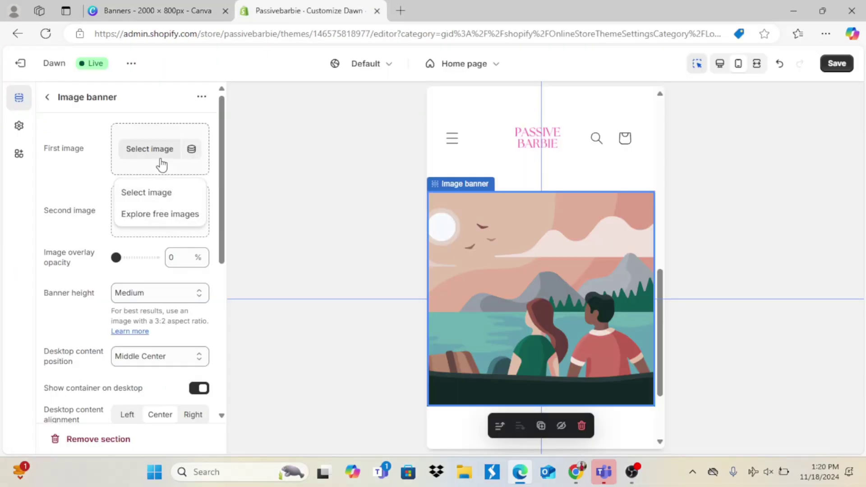
{"action": "left_click", "coordinate": [154, 193]}
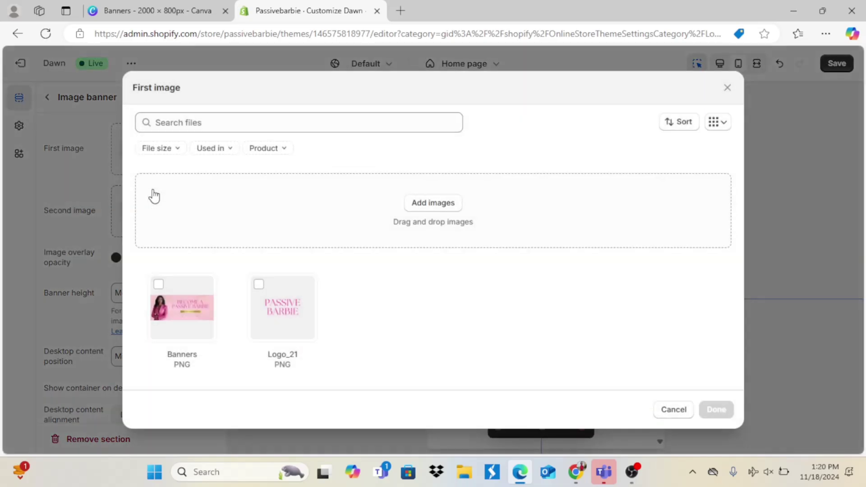
{"action": "left_click", "coordinate": [445, 209]}
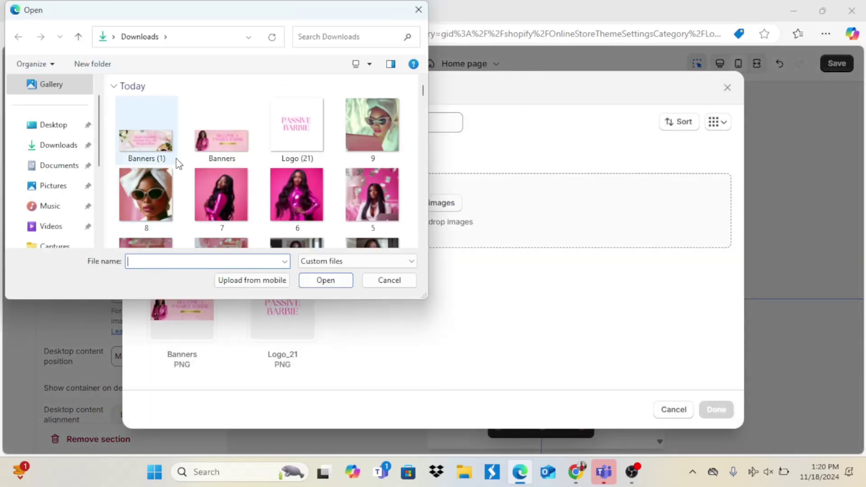
{"action": "double_click", "coordinate": [131, 145]}
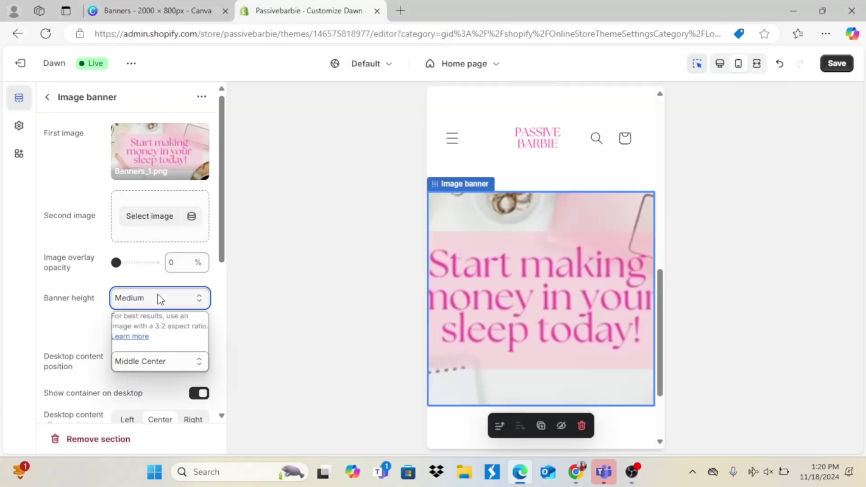
{"action": "left_click", "coordinate": [160, 297]}
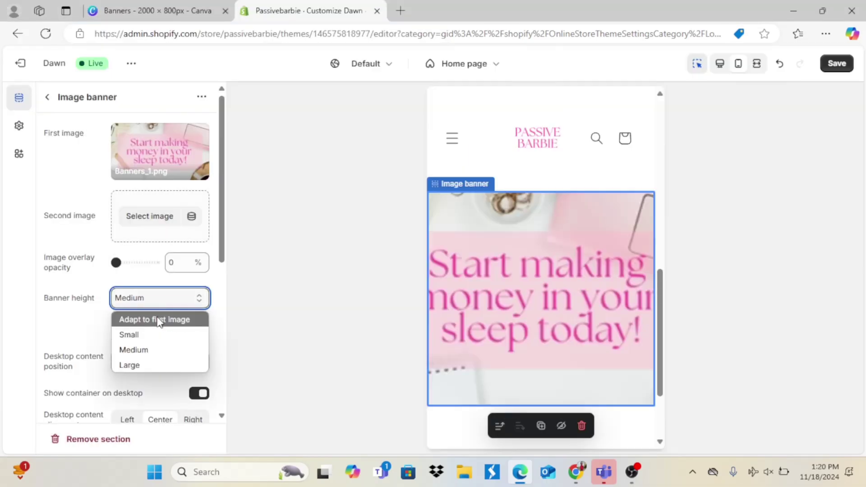
{"action": "left_click", "coordinate": [158, 320]}
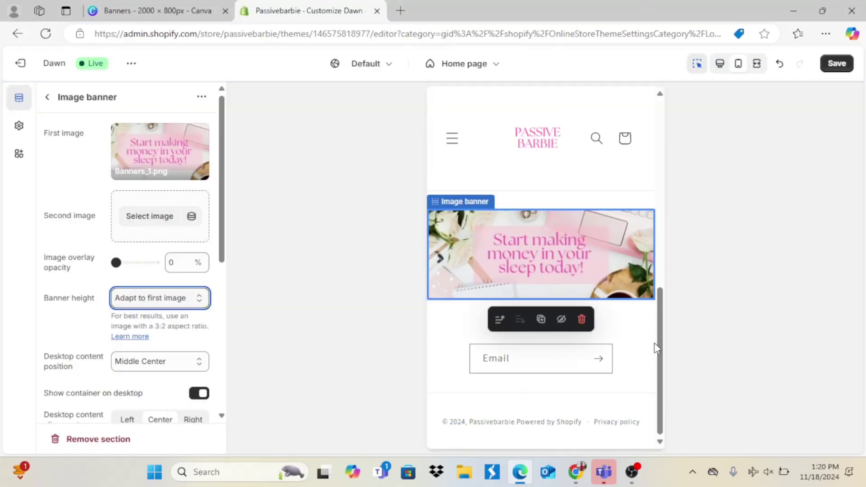
Step: Change the footer's color scheme to Scheme 4
{"action": "left_click", "coordinate": [647, 358]}
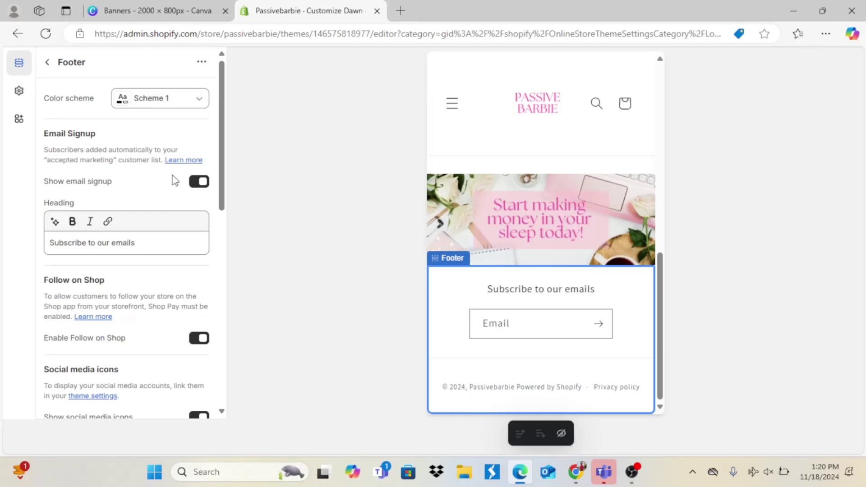
{"action": "left_click", "coordinate": [175, 106]}
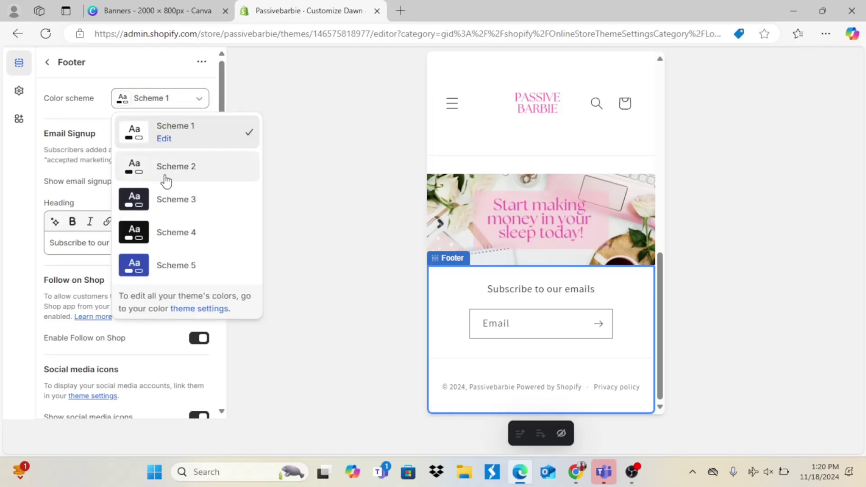
{"action": "left_click", "coordinate": [178, 236]}
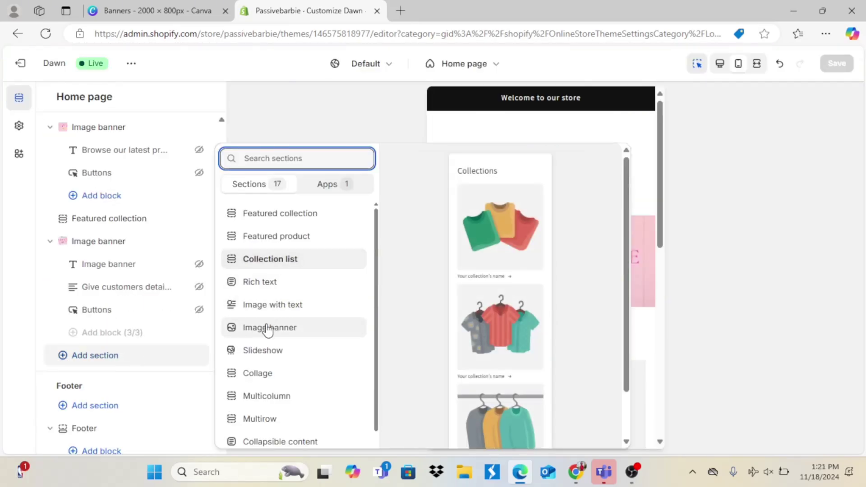
Step: Add another Image banner section to the home page and hide its heading, text and buttons blocks
{"action": "left_click", "coordinate": [271, 327]}
{"action": "scroll", "coordinate": [183, 307], "scroll_direction": "down", "scroll_amount": 2}
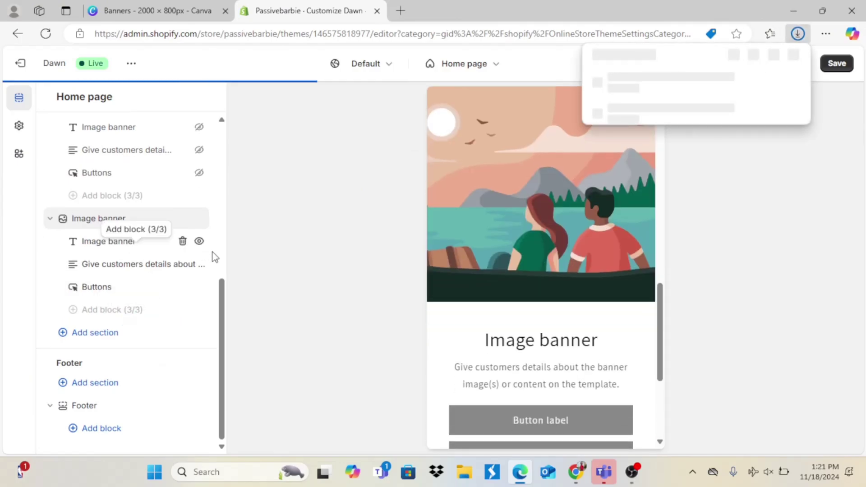
{"action": "left_click", "coordinate": [199, 287]}
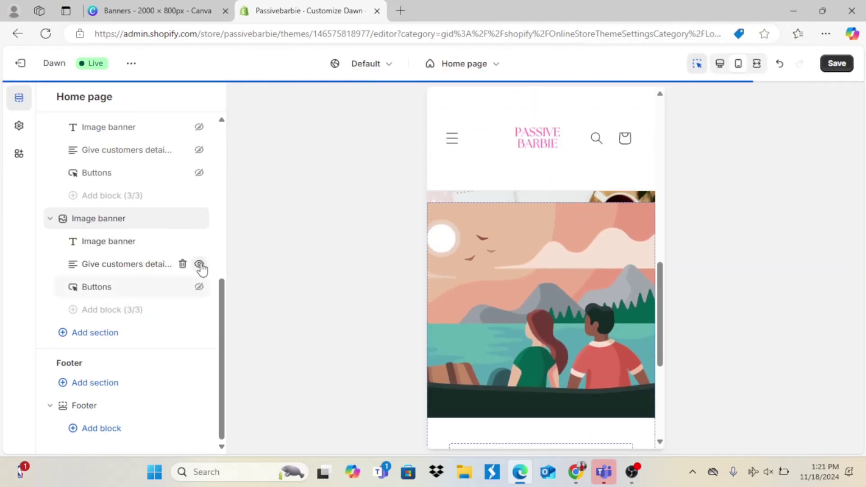
{"action": "left_click", "coordinate": [199, 261]}
{"action": "left_click", "coordinate": [199, 241]}
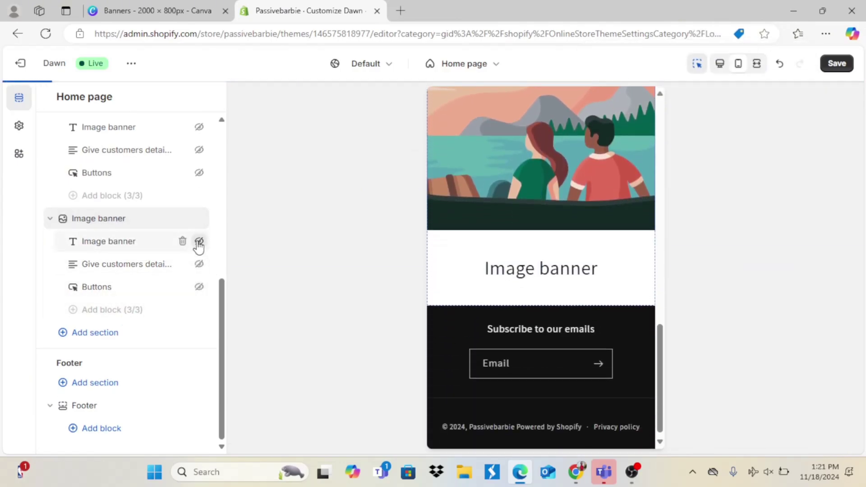
Step: Upload the "READY TO SELL" banner as the new section's first image and set its banner height to Adapt to first image
{"action": "left_click", "coordinate": [158, 222]}
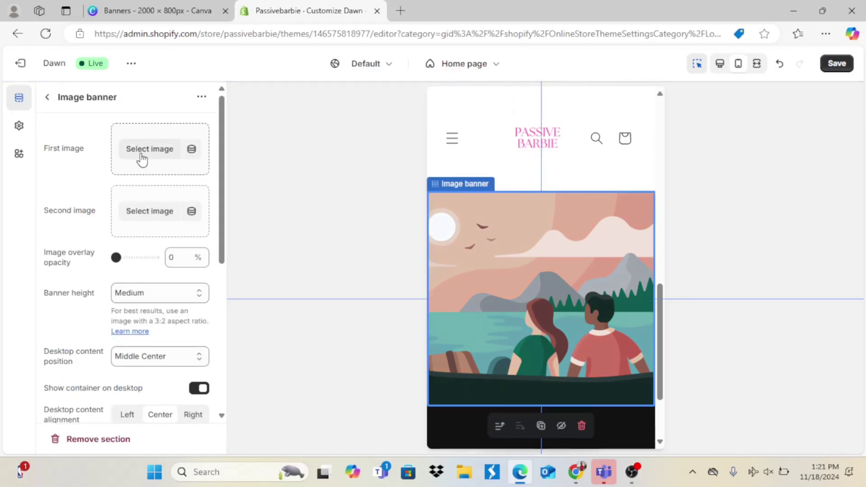
{"action": "left_click", "coordinate": [140, 155]}
{"action": "left_click", "coordinate": [147, 193]}
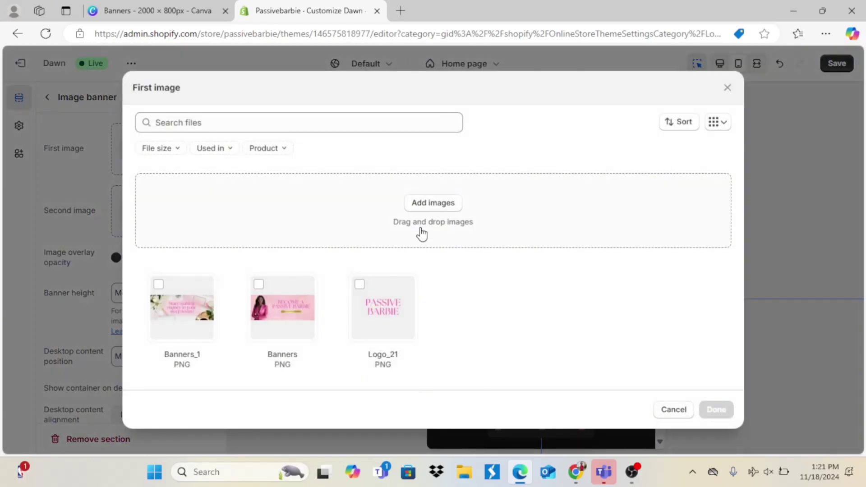
{"action": "left_click", "coordinate": [165, 225]}
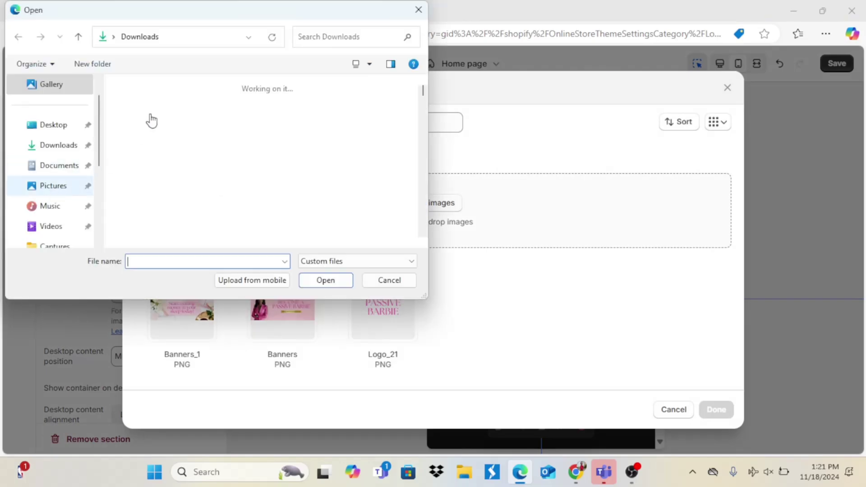
{"action": "double_click", "coordinate": [151, 144]}
{"action": "left_click", "coordinate": [717, 408]}
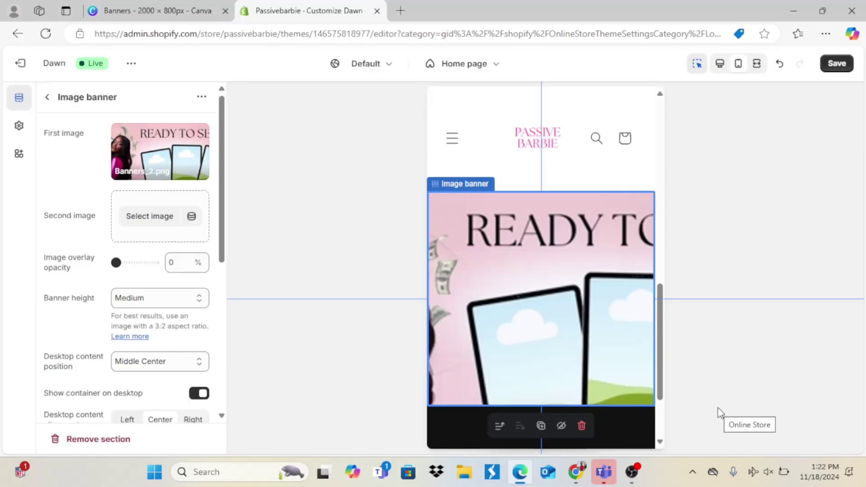
{"action": "left_click", "coordinate": [176, 304]}
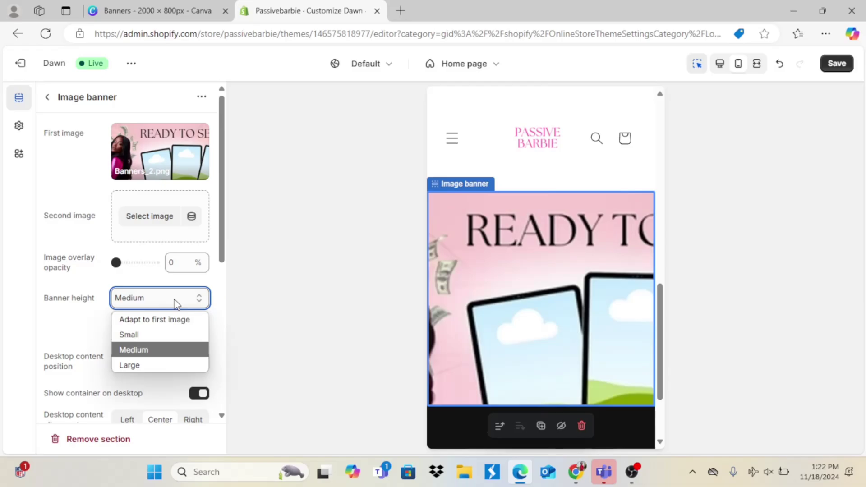
{"action": "left_click", "coordinate": [172, 318]}
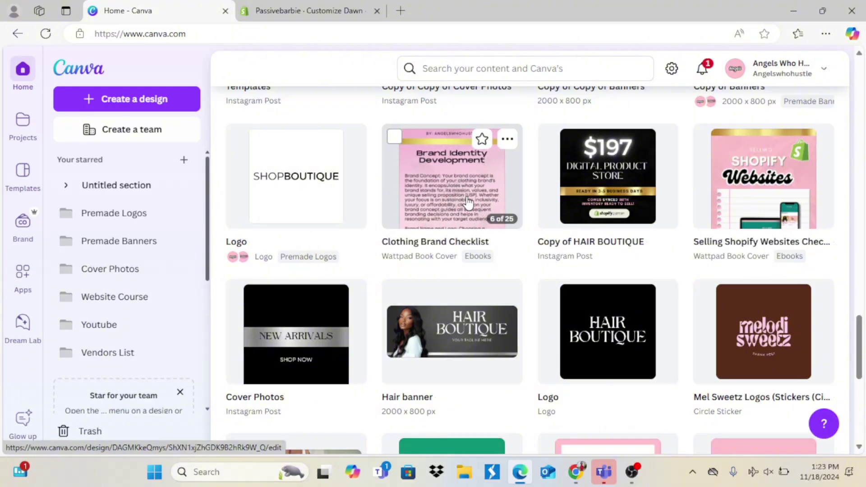
Step: Switch from Canva back to the Shopify theme editor and exit it to the store's Themes page
{"action": "left_click", "coordinate": [302, 10]}
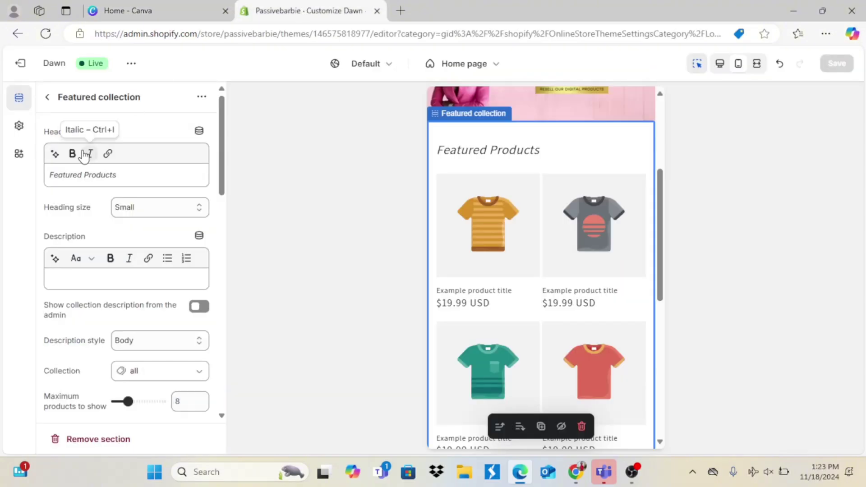
{"action": "left_click", "coordinate": [27, 65]}
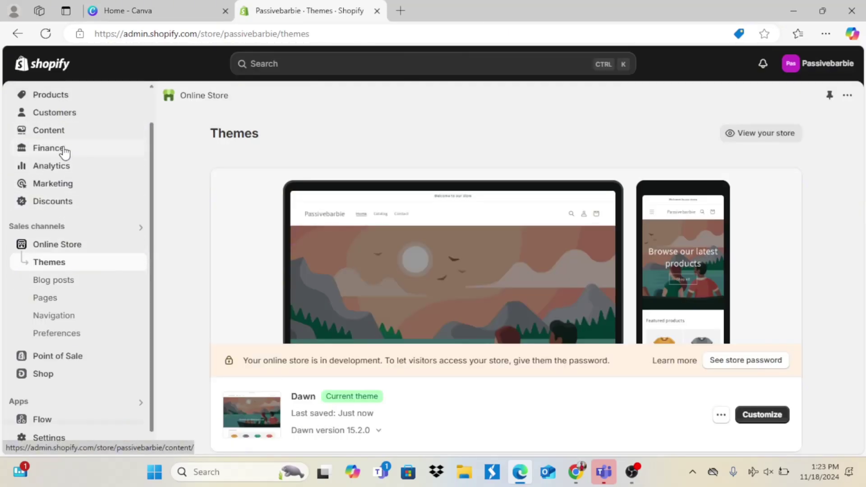
Step: Start a new product, upload its "50 Digital Product Ideas + Basic Checklist" cover image and title it "50 Digital Product Ideas + Guide"
{"action": "left_click", "coordinate": [68, 96]}
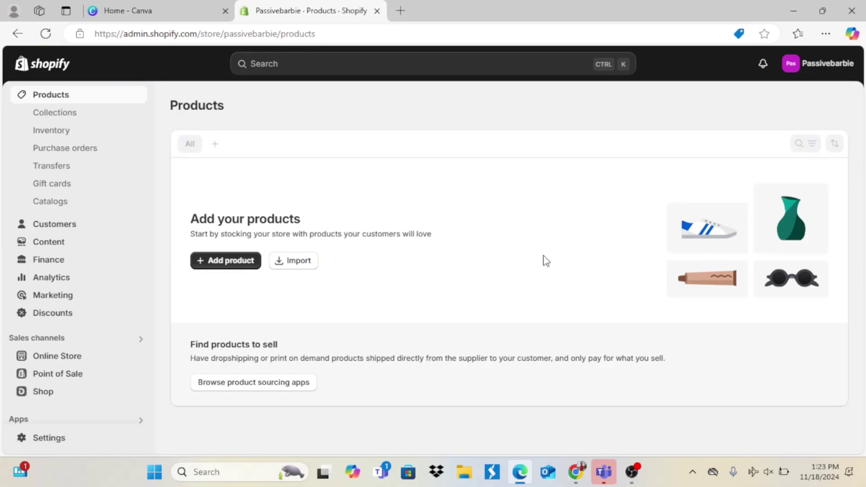
{"action": "left_click", "coordinate": [221, 266]}
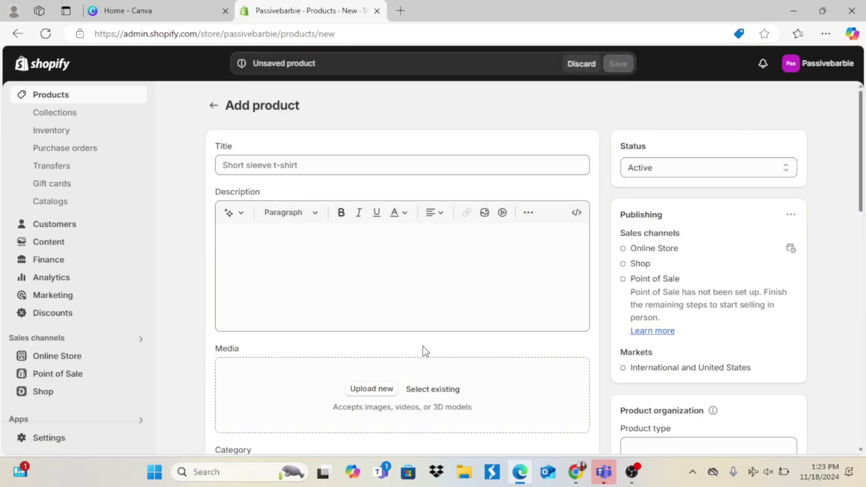
{"action": "left_click", "coordinate": [372, 389]}
{"action": "left_click", "coordinate": [290, 162]}
{"action": "type", "text": "50 Digital "}
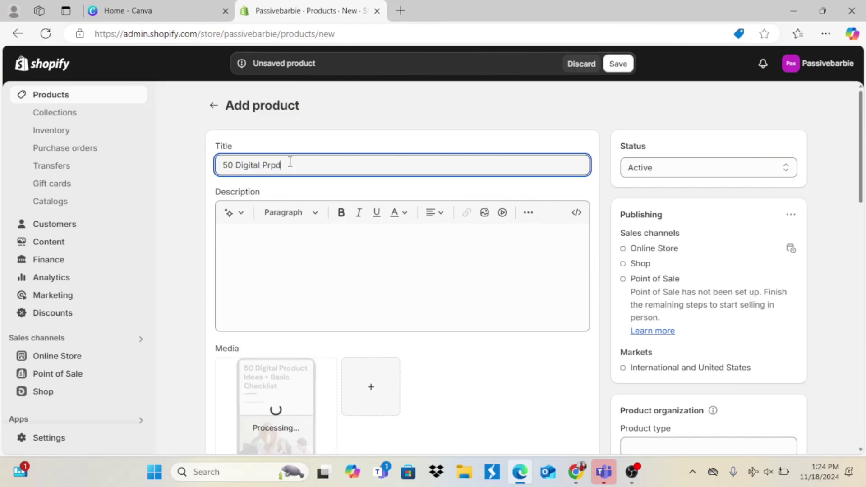
{"action": "type", "text": "Prpd"}
{"action": "key", "text": "BackSpace"}
{"action": "key", "text": "BackSpace"}
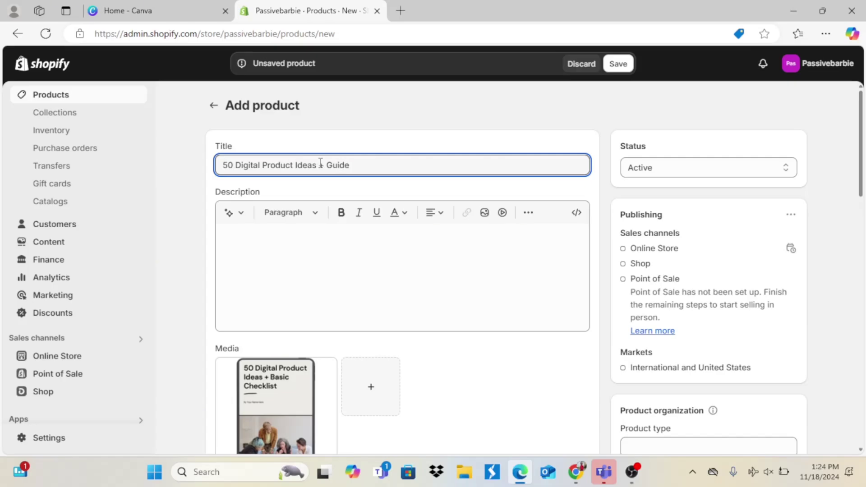
Step: Set the new product's price to $19.99
{"action": "scroll", "coordinate": [707, 272], "scroll_direction": "down", "scroll_amount": 6}
{"action": "left_click", "coordinate": [289, 321]}
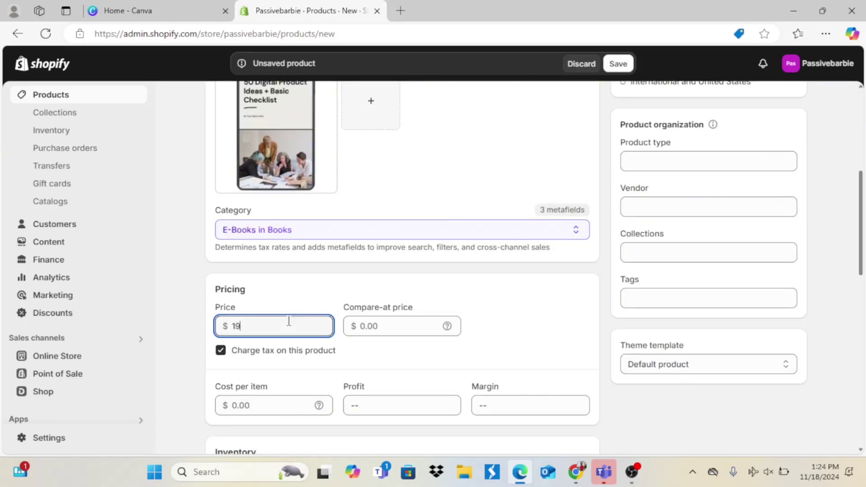
{"action": "scroll", "coordinate": [289, 321], "scroll_direction": "up", "scroll_amount": 6}
Step: Generate the product description from the copied title "50 Digital Product Ideas + Guide", keep the generated text and save the product
{"action": "left_click", "coordinate": [438, 251]}
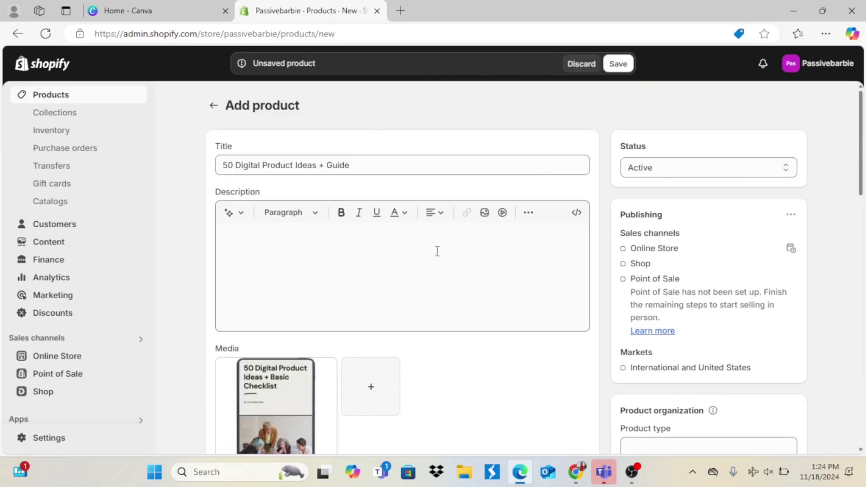
{"action": "left_click", "coordinate": [345, 248]}
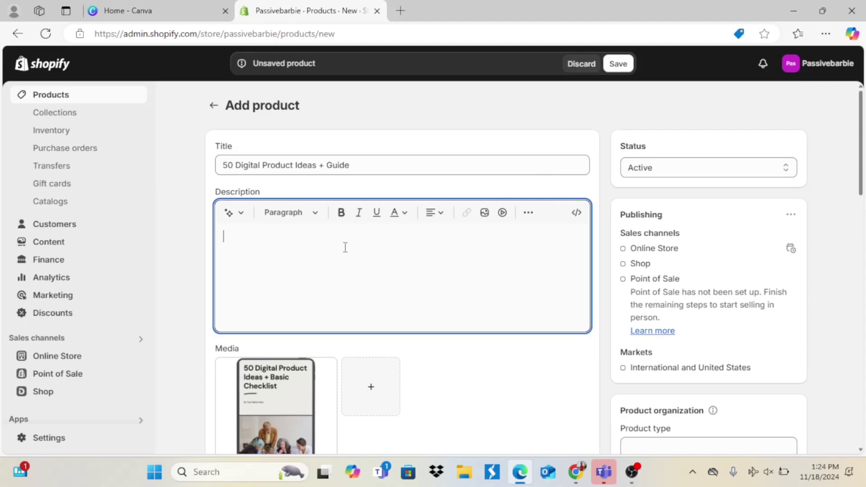
{"action": "left_click", "coordinate": [230, 221]}
{"action": "double_click", "coordinate": [265, 165]}
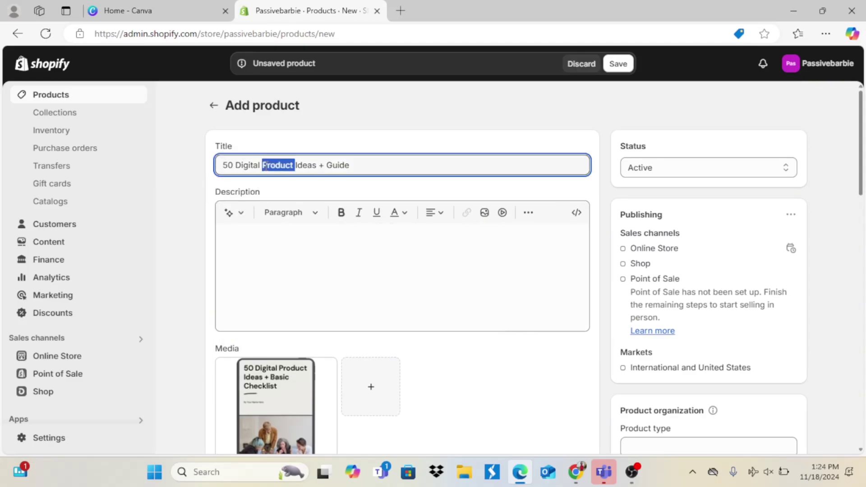
{"action": "triple_click", "coordinate": [265, 165]}
{"action": "right_click", "coordinate": [265, 165]}
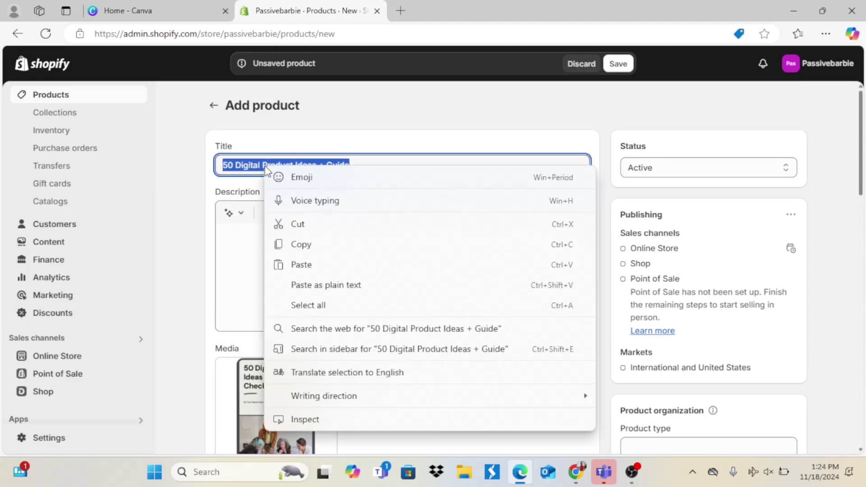
{"action": "left_click", "coordinate": [301, 246]}
{"action": "left_click", "coordinate": [230, 215]}
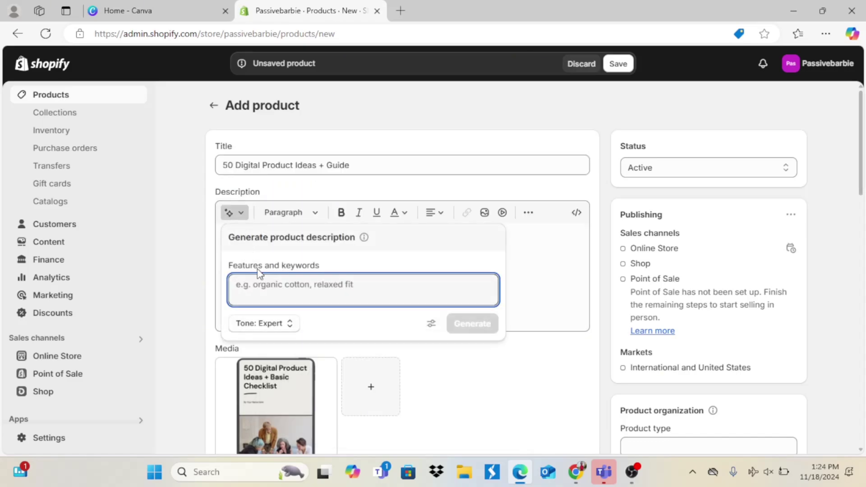
{"action": "key", "text": "ctrl+v"}
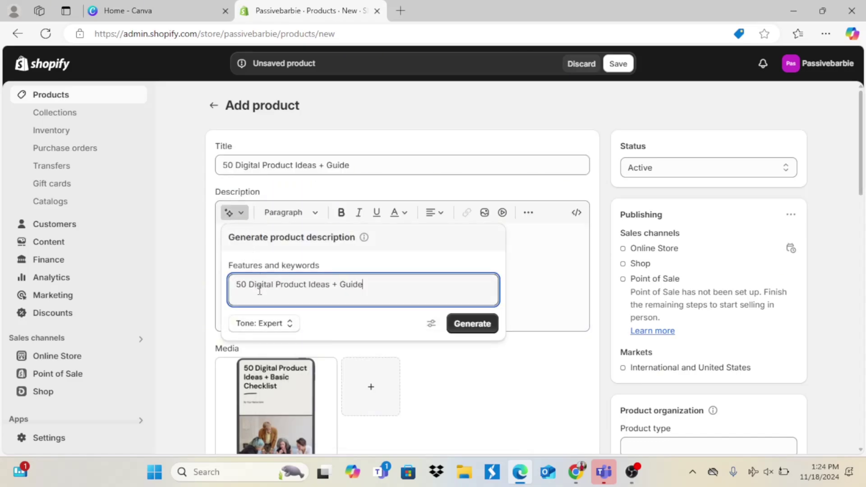
{"action": "left_click", "coordinate": [473, 332]}
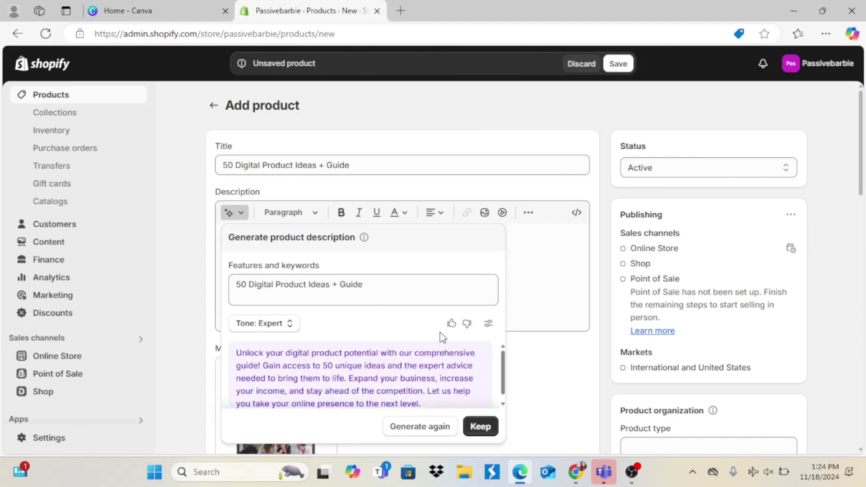
{"action": "scroll", "coordinate": [505, 379], "scroll_direction": "down", "scroll_amount": 1}
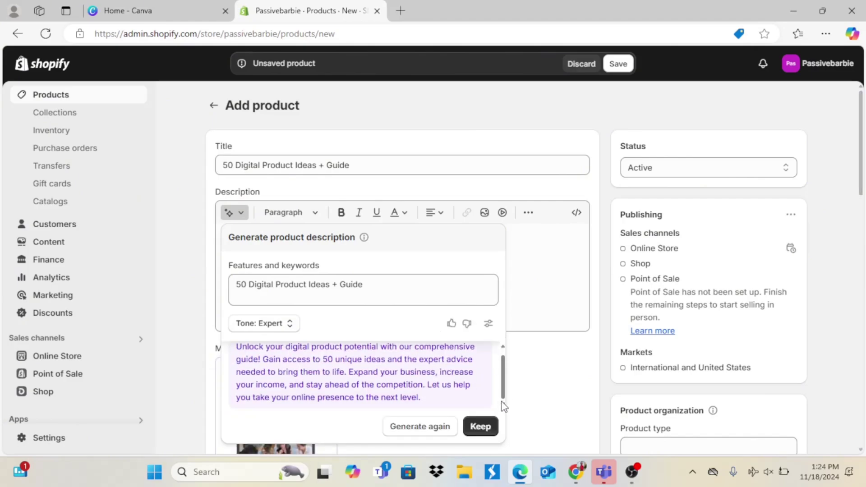
{"action": "left_click", "coordinate": [479, 427]}
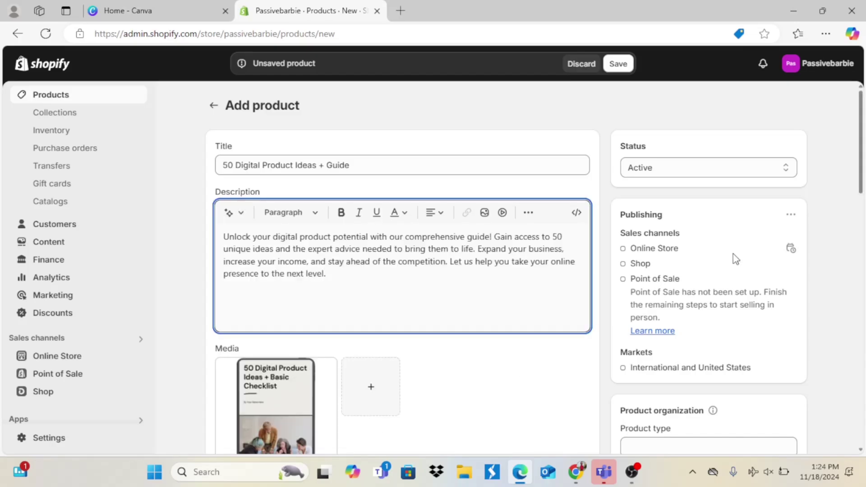
{"action": "left_click", "coordinate": [619, 64]}
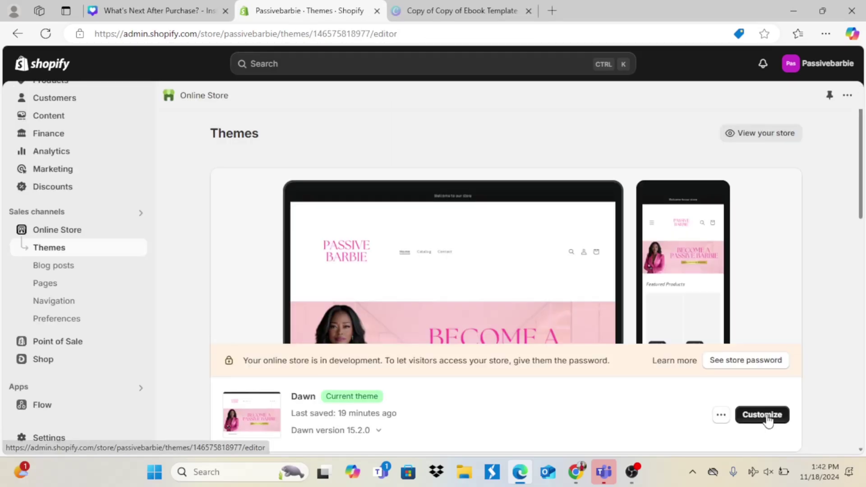
Step: Reopen the Dawn theme for customizing and add a Collection list section below the home page's last image banner
{"action": "left_click", "coordinate": [767, 417]}
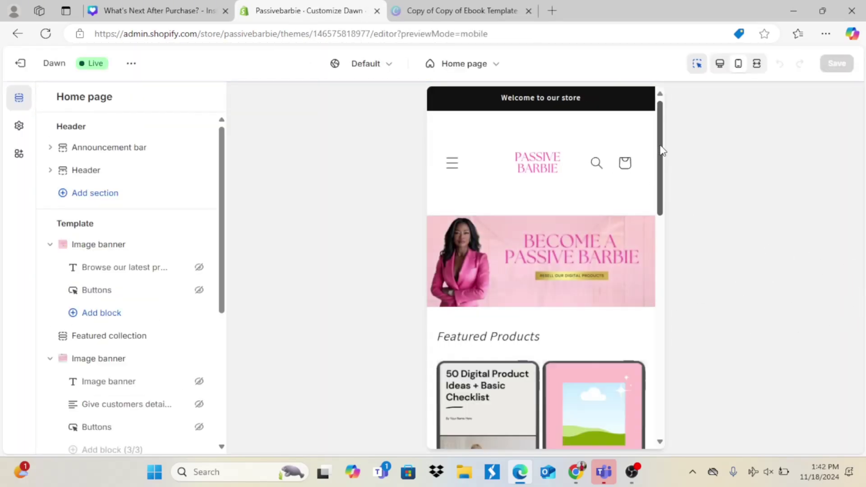
{"action": "left_click_drag", "start_coordinate": [661, 151], "coordinate": [704, 412]}
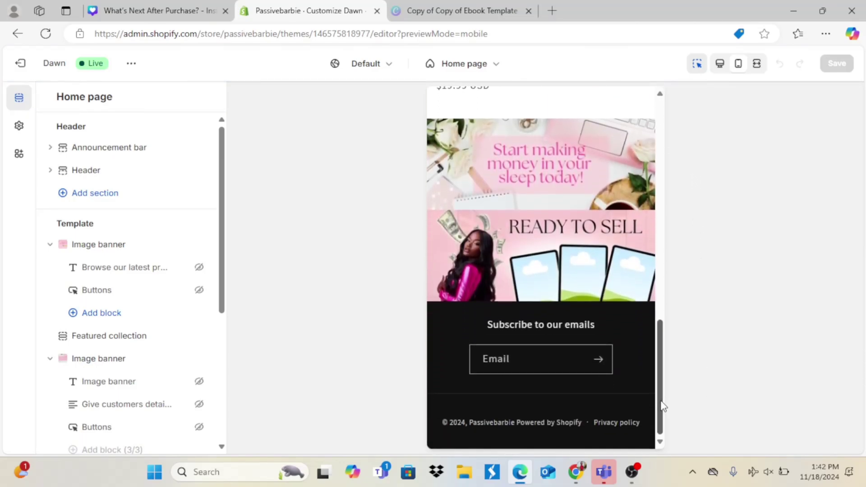
{"action": "scroll", "coordinate": [109, 315], "scroll_direction": "down", "scroll_amount": 5}
{"action": "left_click", "coordinate": [109, 355]}
{"action": "left_click", "coordinate": [299, 261]}
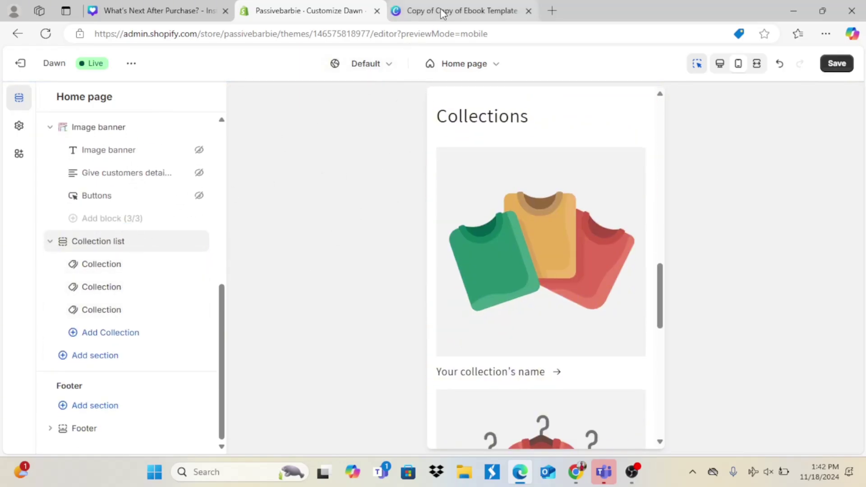
Step: Set the Collection list section to 2 columns on mobile and enable swipe on mobile
{"action": "left_click", "coordinate": [131, 247]}
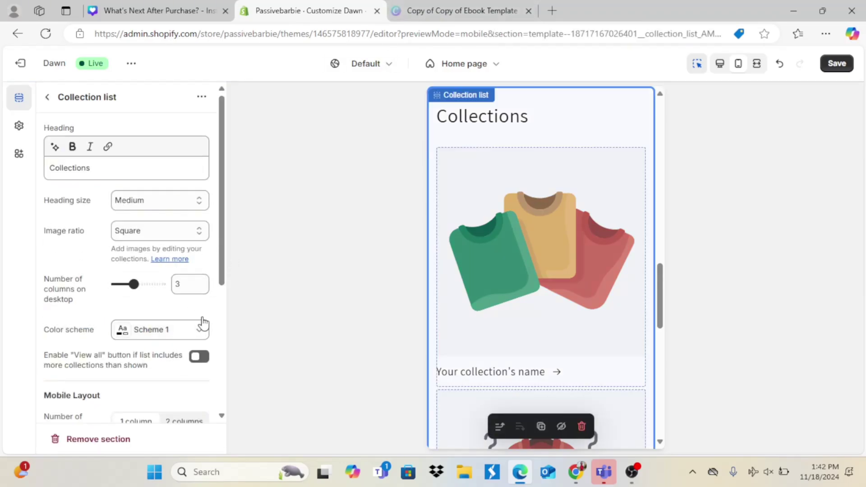
{"action": "left_click_drag", "start_coordinate": [221, 254], "coordinate": [220, 324]}
{"action": "left_click", "coordinate": [195, 266]}
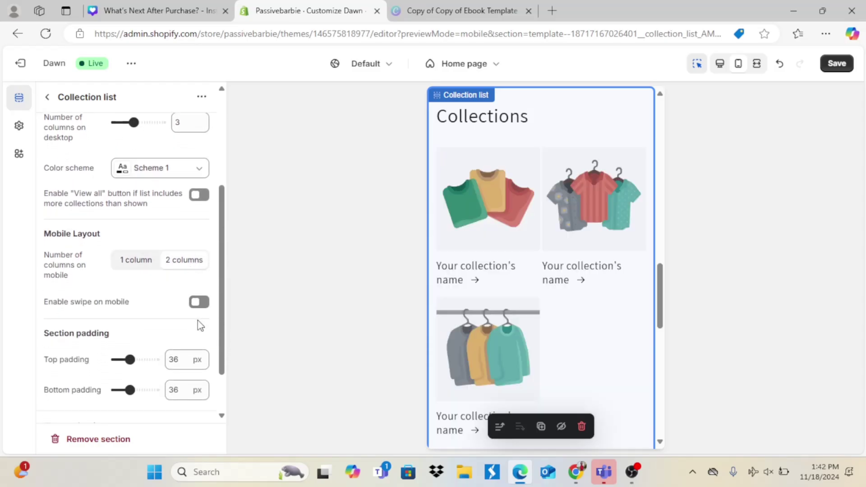
{"action": "left_click", "coordinate": [198, 303]}
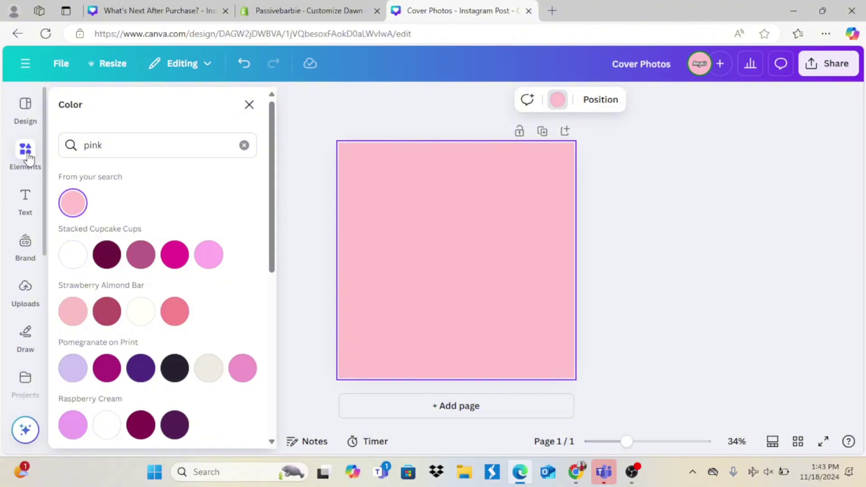
Step: In Canva's Cover Photos design, add the recently used bright hallway photo, stretch it over the whole pink page and reduce its opacity
{"action": "left_click", "coordinate": [28, 155]}
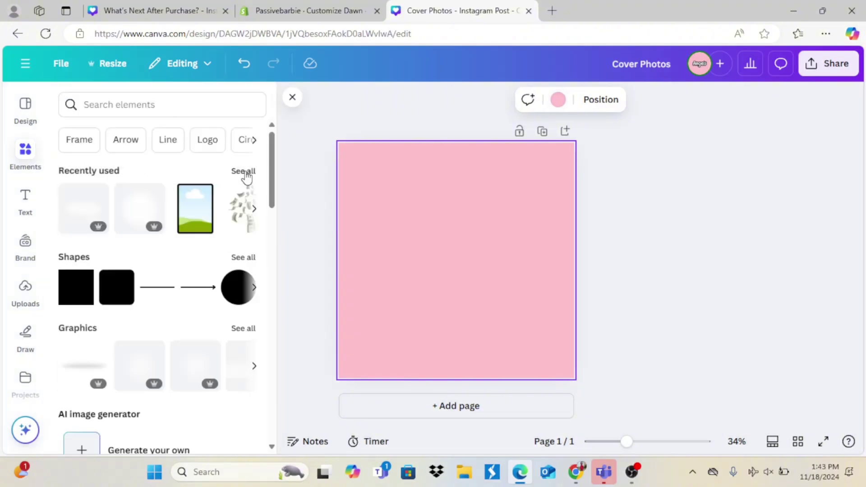
{"action": "left_click", "coordinate": [244, 172]}
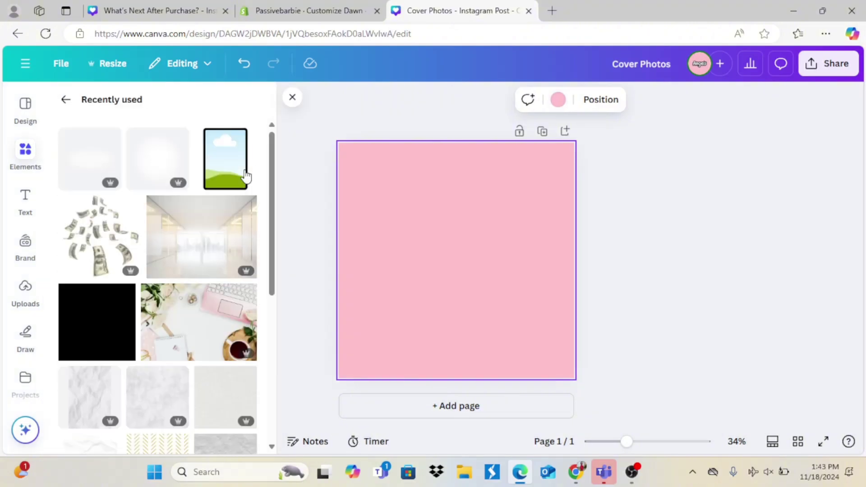
{"action": "left_click_drag", "start_coordinate": [466, 258], "coordinate": [449, 211]}
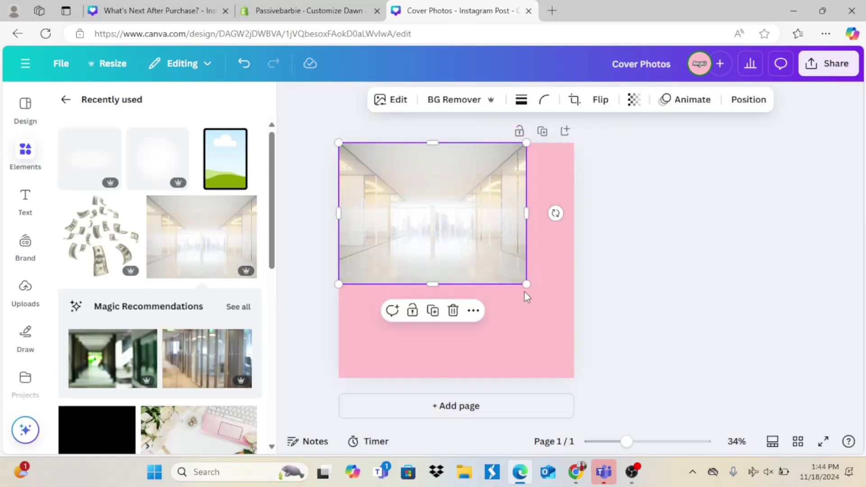
{"action": "left_click_drag", "start_coordinate": [526, 284], "coordinate": [574, 319]}
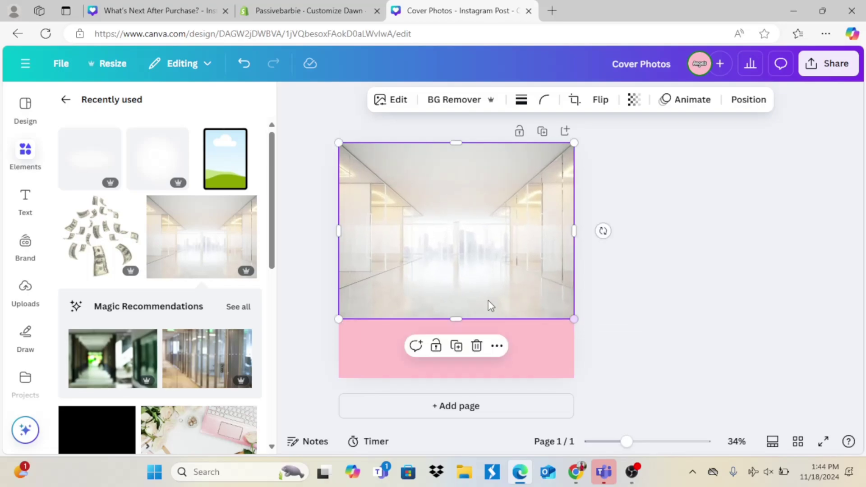
{"action": "left_click_drag", "start_coordinate": [458, 318], "coordinate": [456, 383]}
{"action": "left_click", "coordinate": [634, 108]}
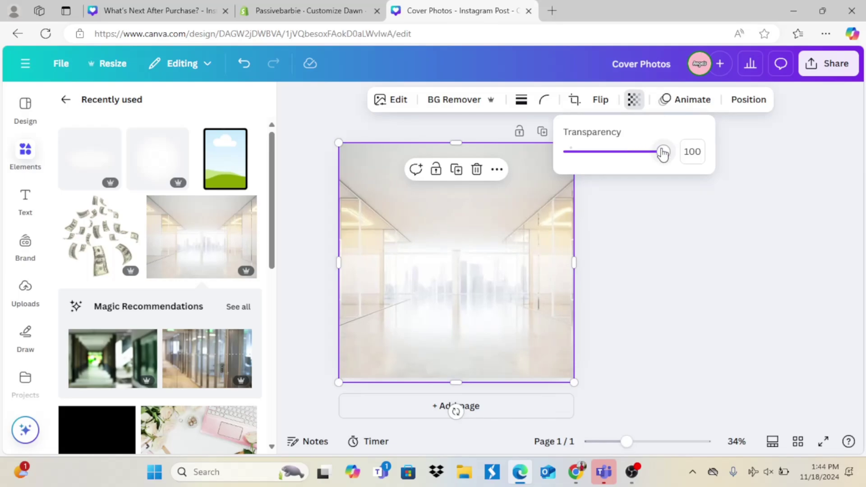
{"action": "left_click_drag", "start_coordinate": [663, 151], "coordinate": [599, 153]}
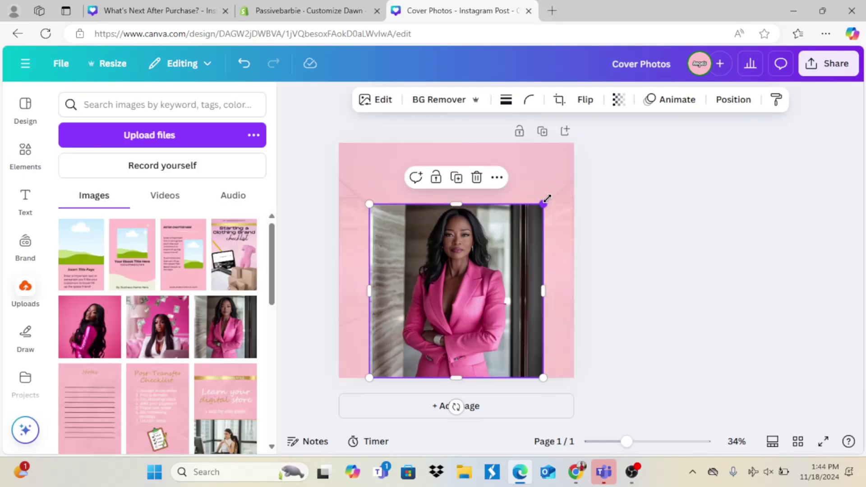
Step: Enlarge the photo of the woman in the pink suit to fill the page and remove its background
{"action": "left_click_drag", "start_coordinate": [547, 198], "coordinate": [608, 137]}
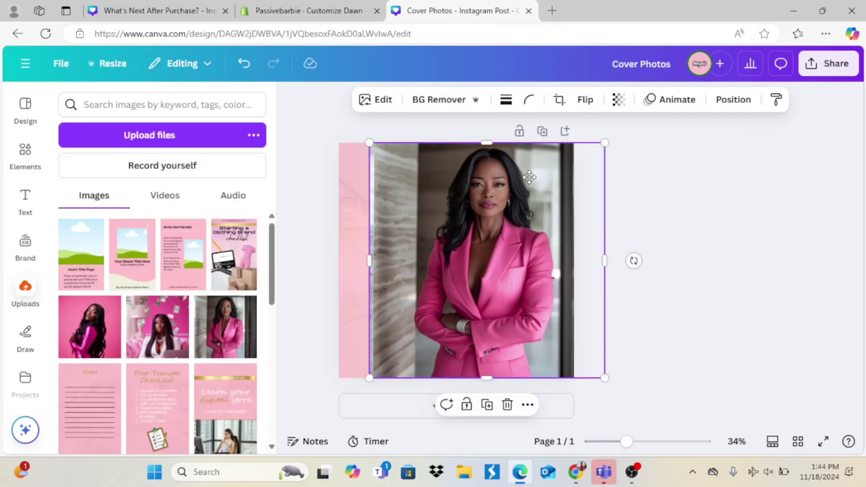
{"action": "left_click_drag", "start_coordinate": [529, 177], "coordinate": [498, 177]}
{"action": "left_click", "coordinate": [436, 99]}
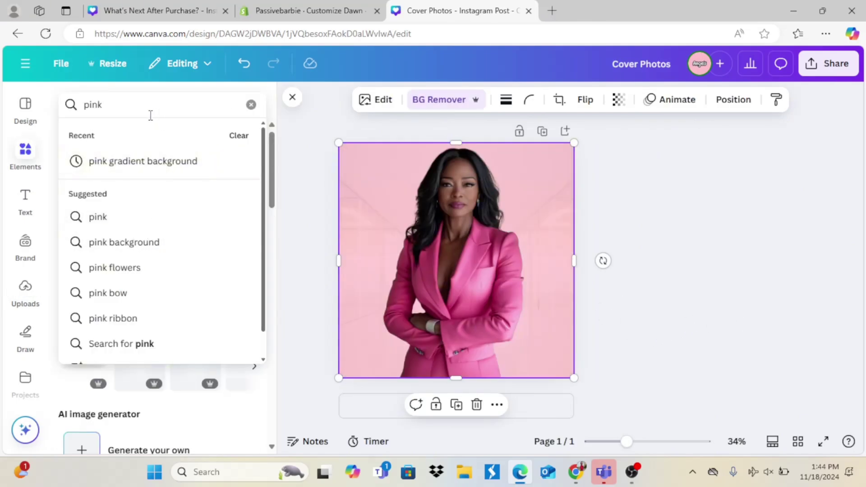
Step: Search the elements for "pink gradient" and add the pale fading gradient graphic to the page
{"action": "type", "text": "gra"}
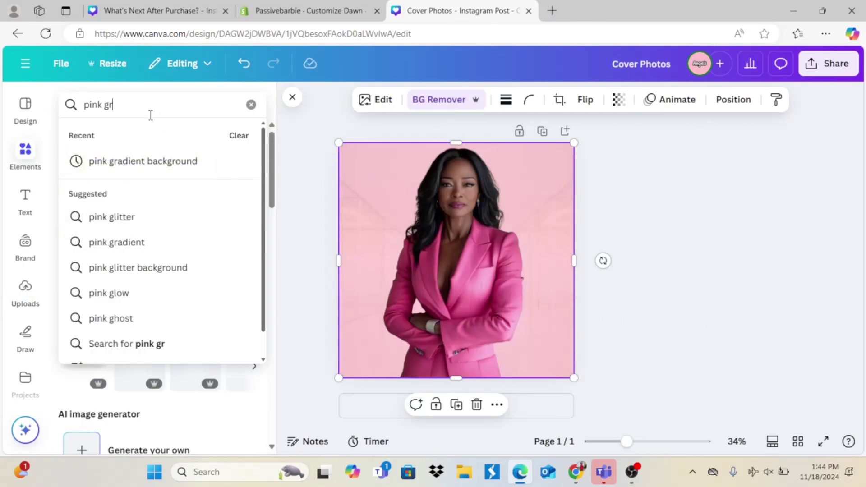
{"action": "left_click", "coordinate": [140, 218]}
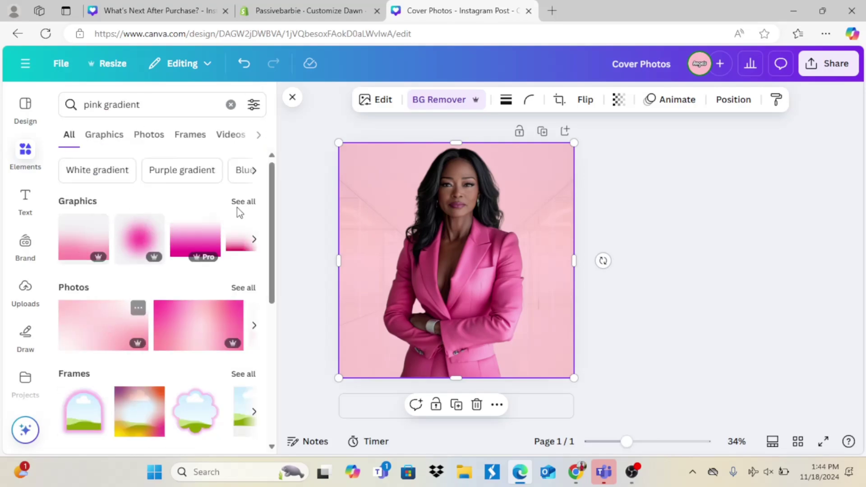
{"action": "left_click", "coordinate": [245, 203]}
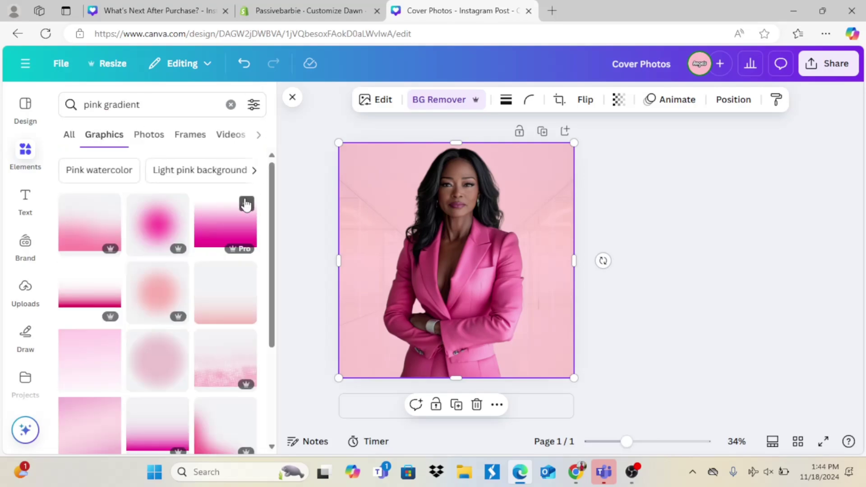
{"action": "left_click", "coordinate": [219, 299]}
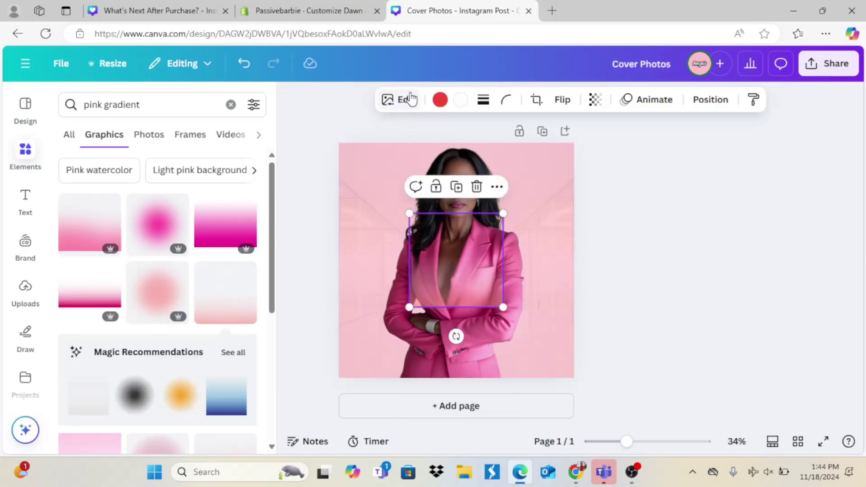
Step: Enlarge the gradient graphic to cover the whole page and recolour it white so the bottom of the photo fades out
{"action": "left_click", "coordinate": [446, 101]}
{"action": "left_click", "coordinate": [73, 203]}
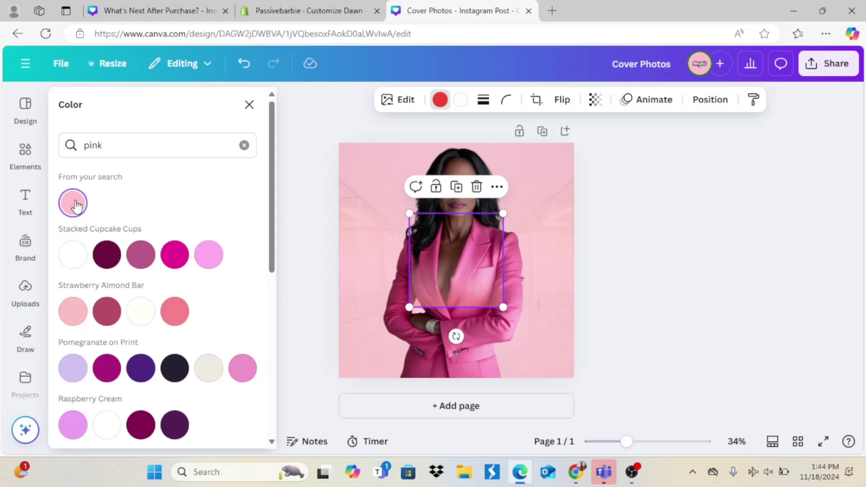
{"action": "left_click_drag", "start_coordinate": [466, 287], "coordinate": [394, 357]}
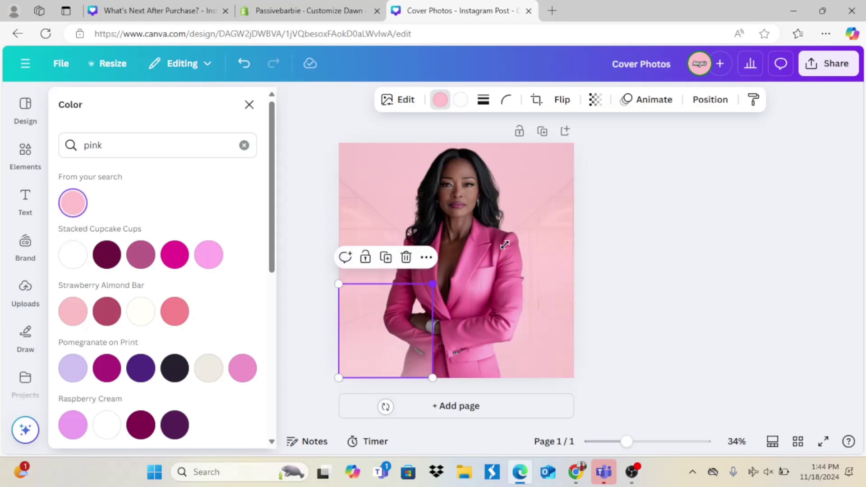
{"action": "left_click_drag", "start_coordinate": [505, 245], "coordinate": [614, 170]}
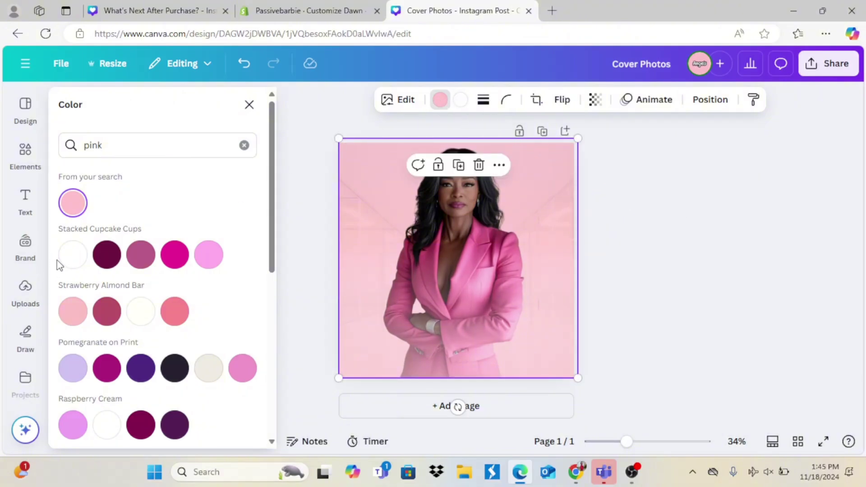
{"action": "left_click", "coordinate": [68, 261]}
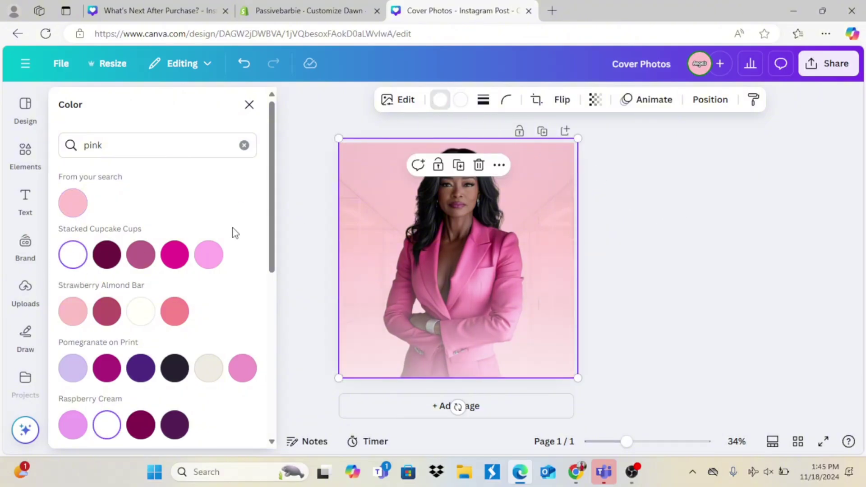
{"action": "left_click", "coordinate": [627, 342]}
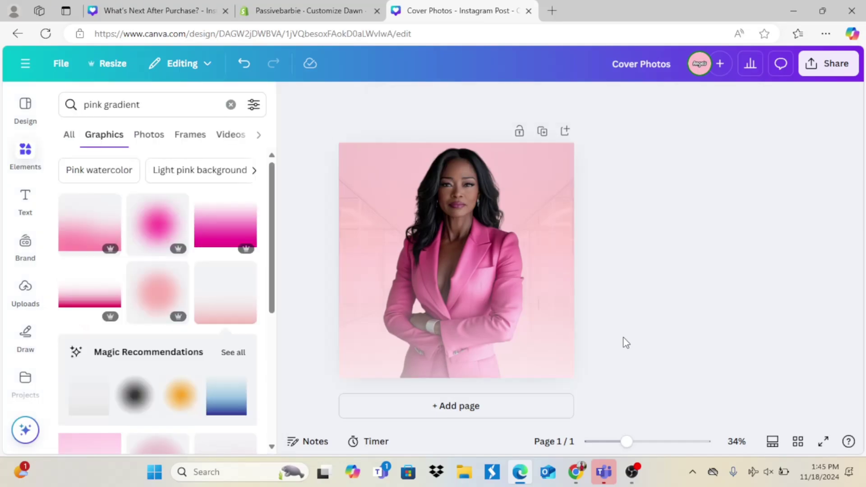
Step: Add the title "COURSES" centred near the page's bottom edge in The Seasons font at size 123, coloured black
{"action": "left_click", "coordinate": [25, 198]}
{"action": "left_click", "coordinate": [145, 232]}
{"action": "left_click_drag", "start_coordinate": [473, 297], "coordinate": [473, 379]}
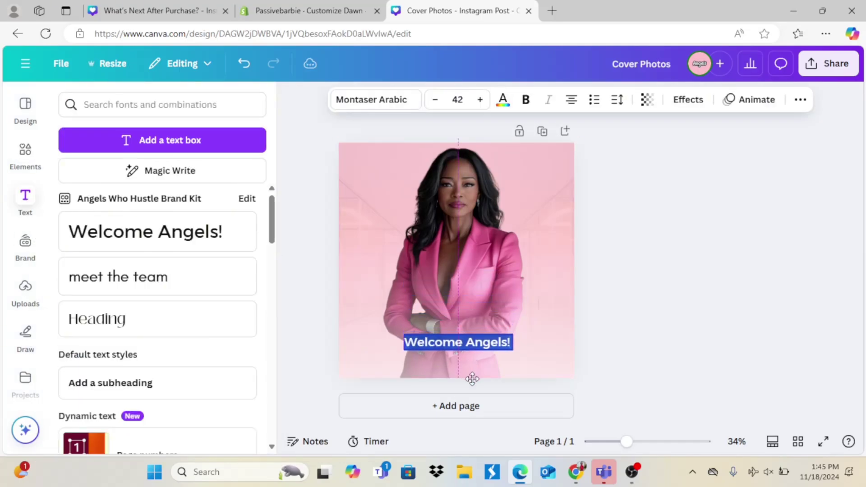
{"action": "type", "text": "COURSES"}
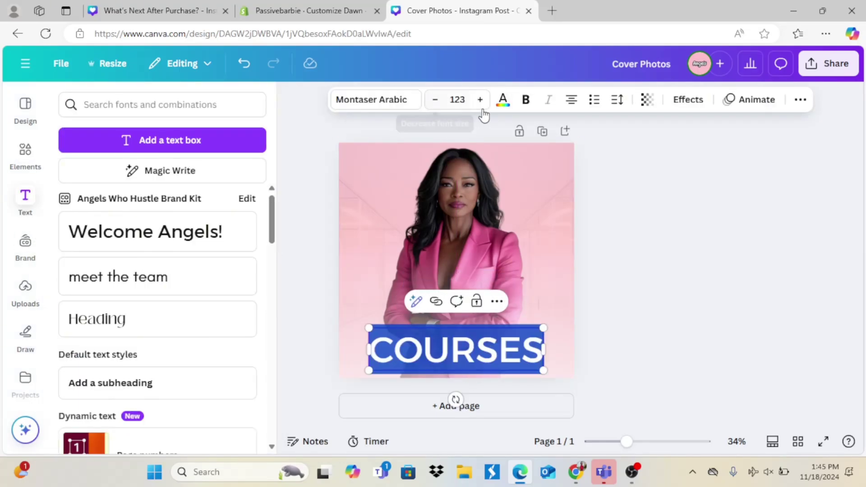
{"action": "left_click", "coordinate": [373, 100]}
{"action": "left_click", "coordinate": [147, 249]}
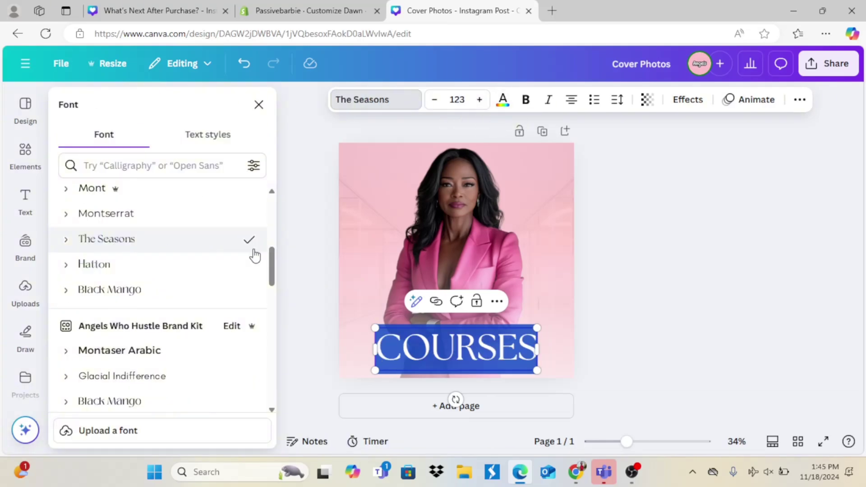
{"action": "left_click", "coordinate": [691, 274]}
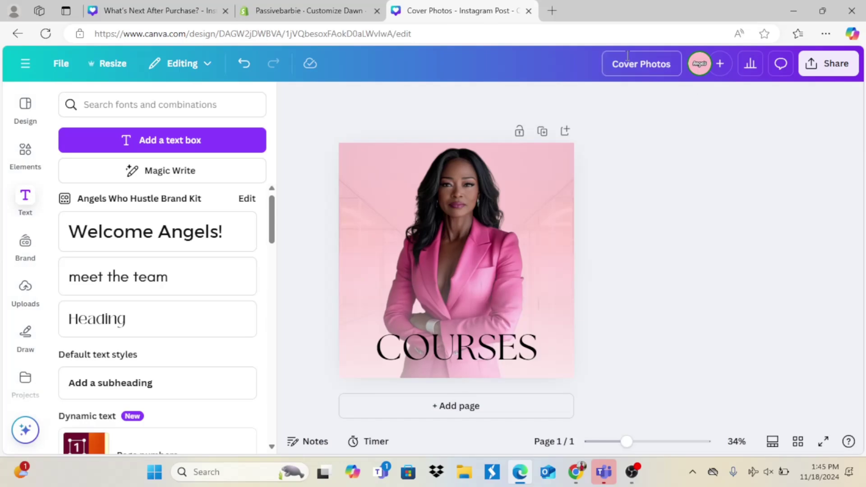
Step: Duplicate the COURSES cover page and change the copy's title to "MRR/PLR"
{"action": "left_click", "coordinate": [543, 132]}
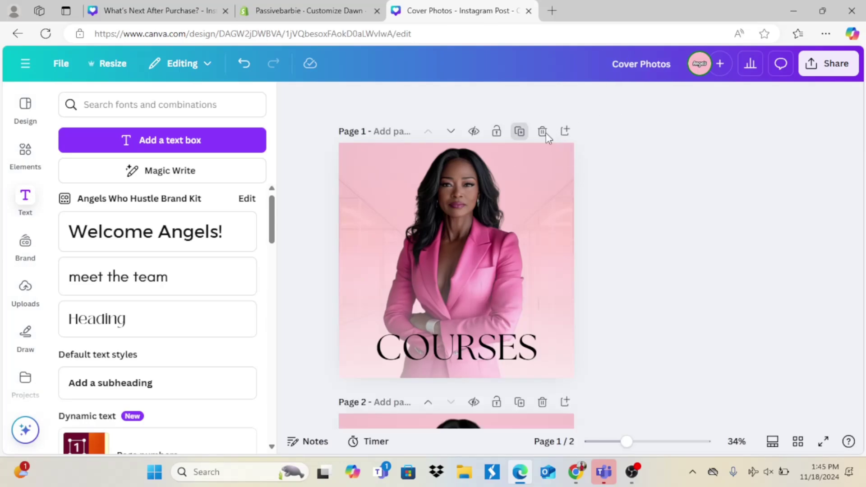
{"action": "double_click", "coordinate": [481, 368]}
{"action": "type", "text": "MRR"}
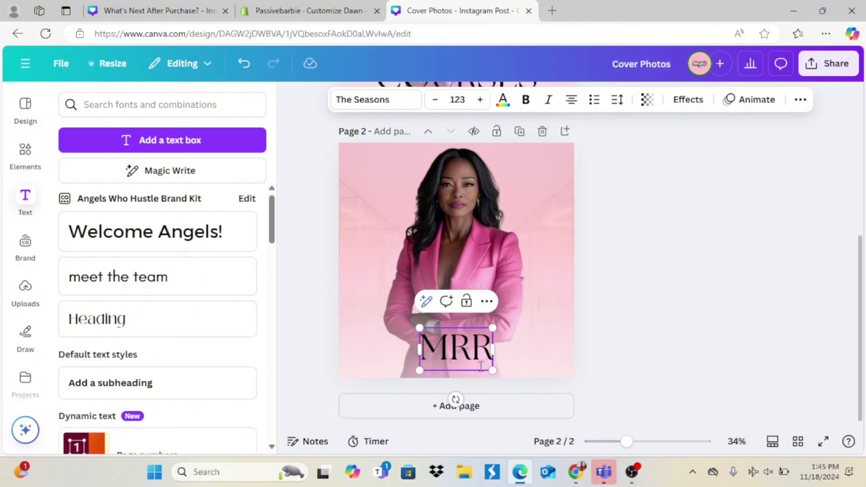
{"action": "type", "text": "/PLR"}
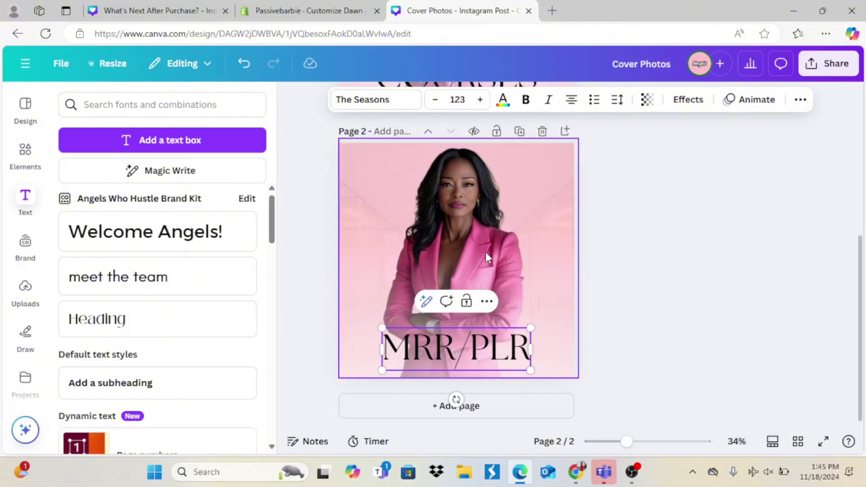
Step: On page 2, move the gradient aside and delete the photo of the woman in the pink suit
{"action": "left_click", "coordinate": [484, 250]}
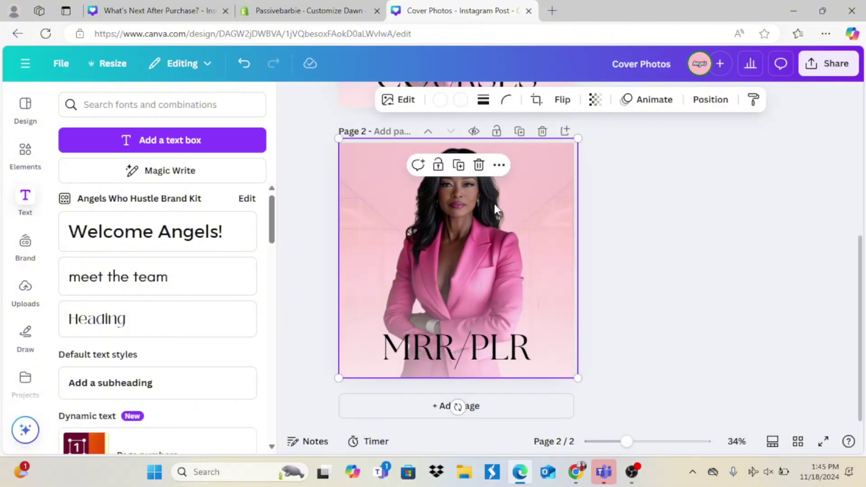
{"action": "left_click", "coordinate": [495, 209]}
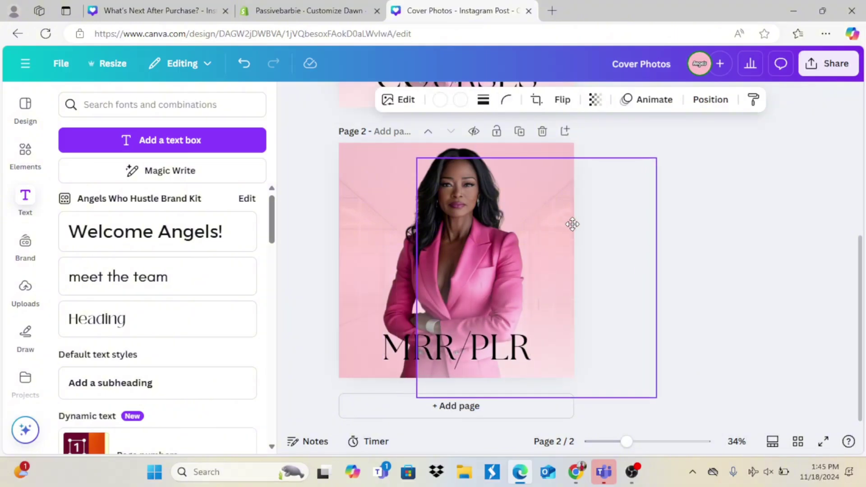
{"action": "left_click", "coordinate": [402, 294]}
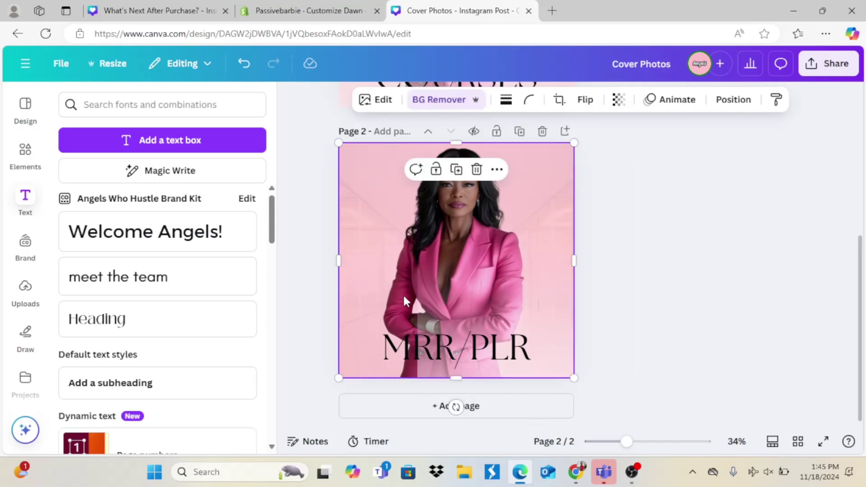
{"action": "left_click", "coordinate": [479, 173]}
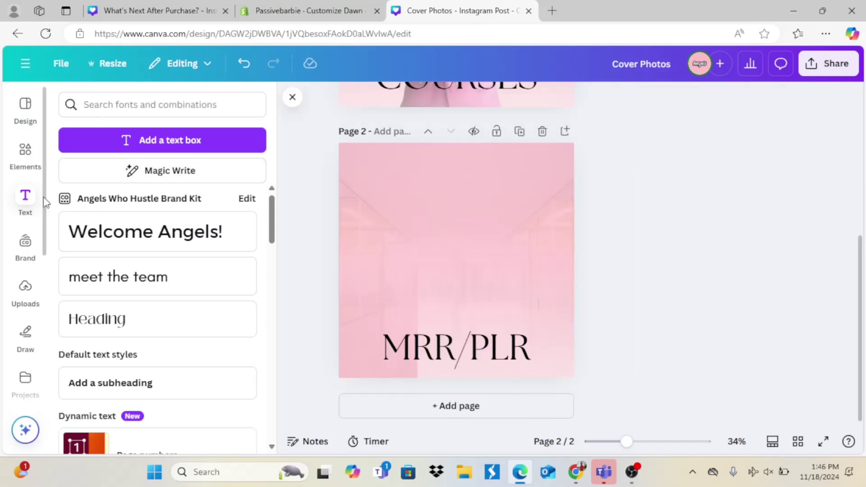
Step: Add the uploaded photo of the woman in the shiny magenta outfit, enlarge it to fill page 2 and remove its background
{"action": "left_click", "coordinate": [25, 289]}
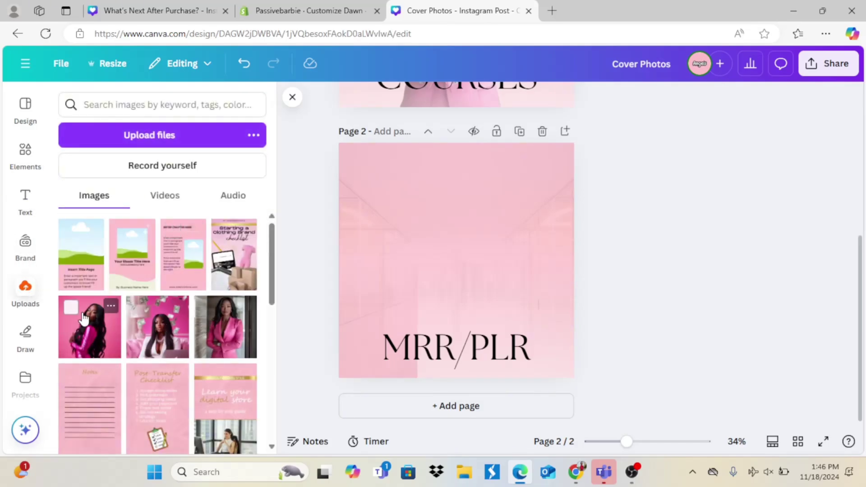
{"action": "left_click", "coordinate": [88, 332]}
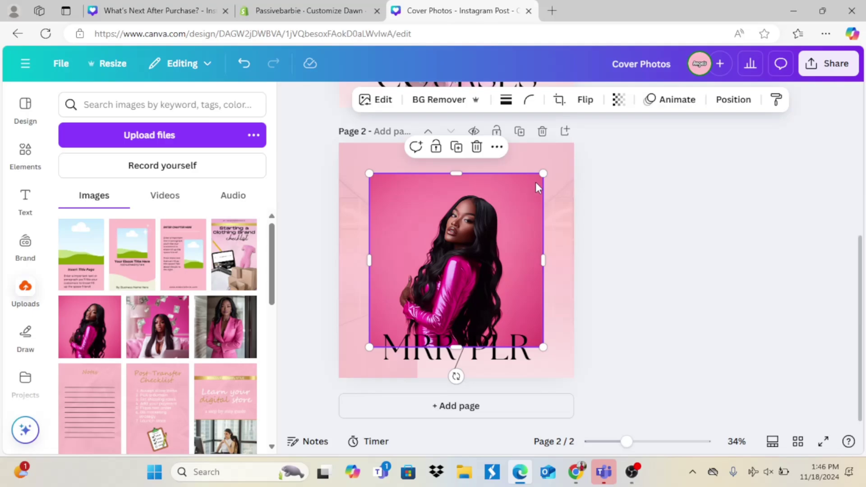
{"action": "left_click_drag", "start_coordinate": [578, 151], "coordinate": [582, 152]}
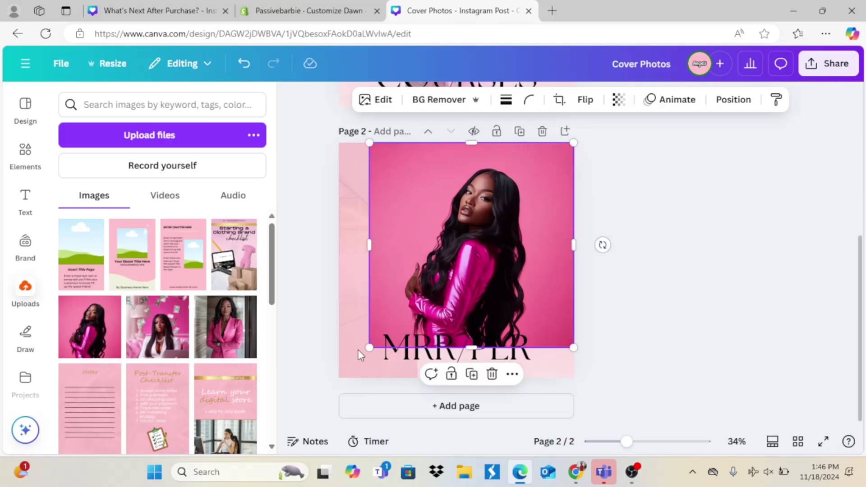
{"action": "left_click_drag", "start_coordinate": [369, 346], "coordinate": [328, 369]}
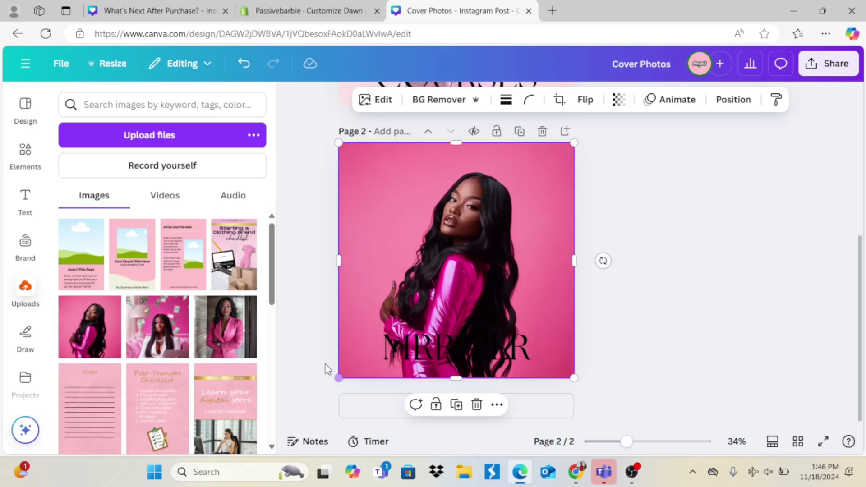
{"action": "left_click", "coordinate": [442, 106]}
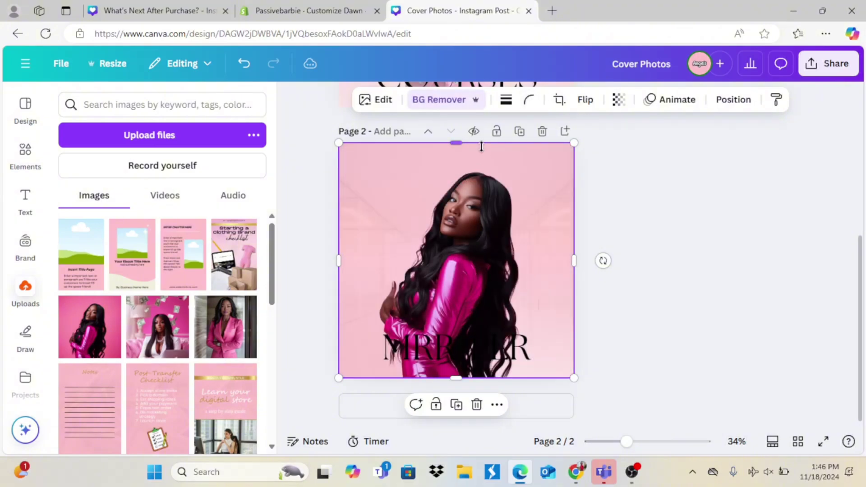
Step: Send the woman's photo behind the MRR/PLR title and gradient, and move the gradient back over the whole page
{"action": "left_click", "coordinate": [731, 102]}
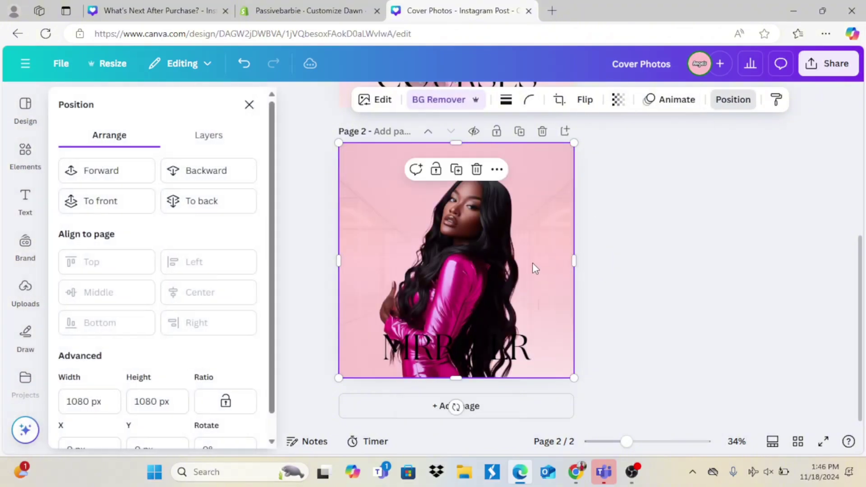
{"action": "left_click", "coordinate": [237, 171]}
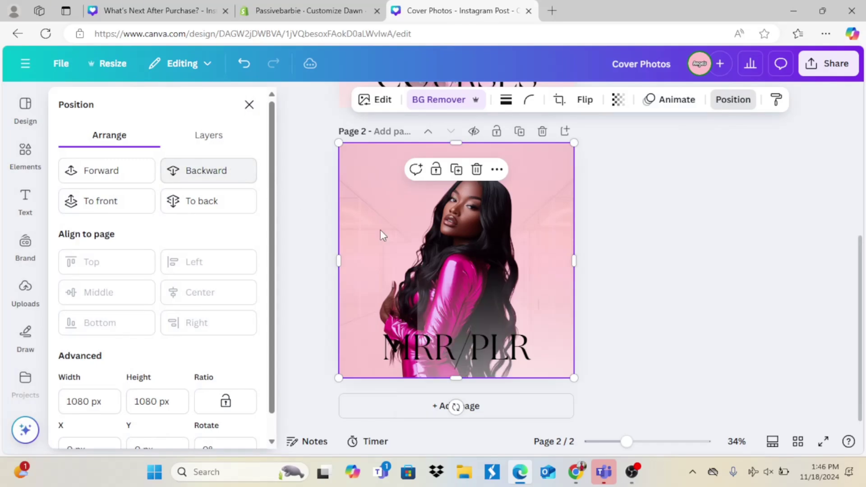
{"action": "left_click_drag", "start_coordinate": [470, 284], "coordinate": [518, 295]}
{"action": "left_click", "coordinate": [554, 348]}
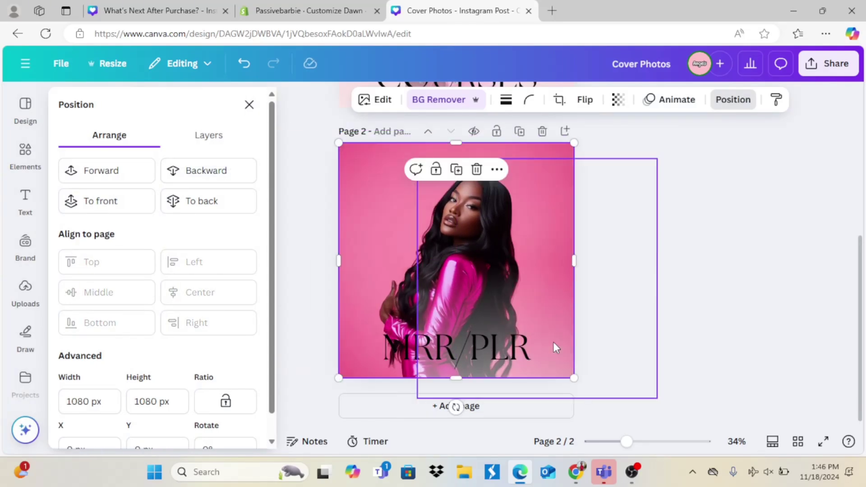
{"action": "left_click_drag", "start_coordinate": [505, 282], "coordinate": [424, 255]}
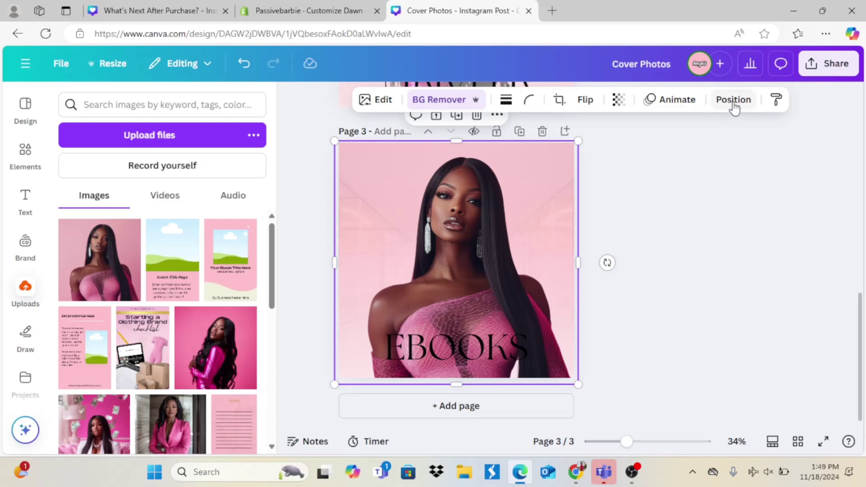
Step: On the EBOOKS cover page, send the woman's photo behind the title and gradient, and review the finished covers
{"action": "left_click", "coordinate": [733, 100]}
{"action": "left_click", "coordinate": [189, 171]}
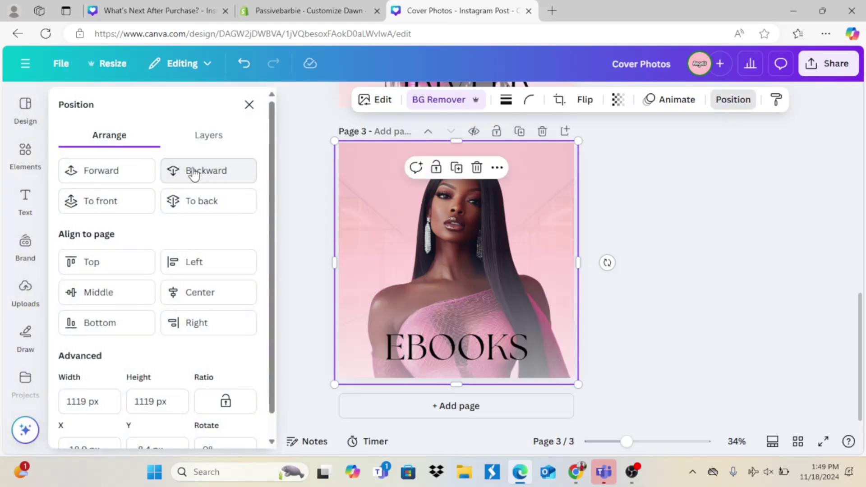
{"action": "left_click", "coordinate": [747, 372]}
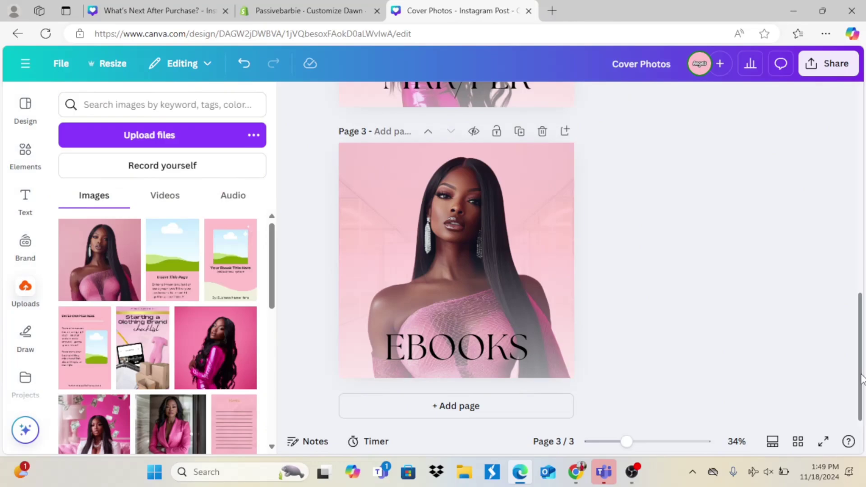
{"action": "left_click_drag", "start_coordinate": [861, 378], "coordinate": [844, 155]}
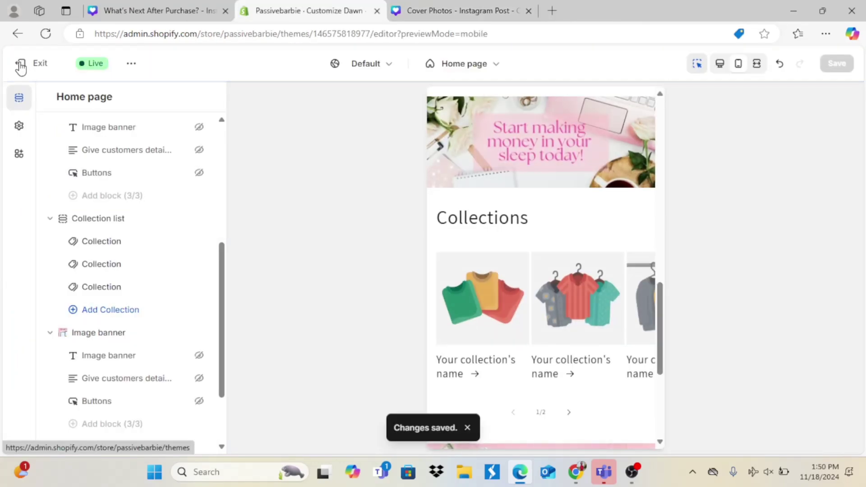
Step: In Shopify, leave the theme editor and create a new product collection titled "Courses"
{"action": "left_click", "coordinate": [21, 67]}
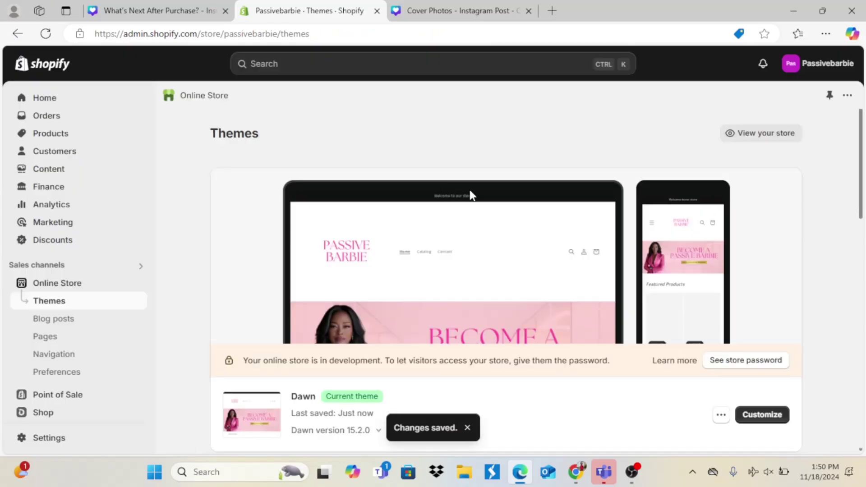
{"action": "left_click", "coordinate": [64, 134]}
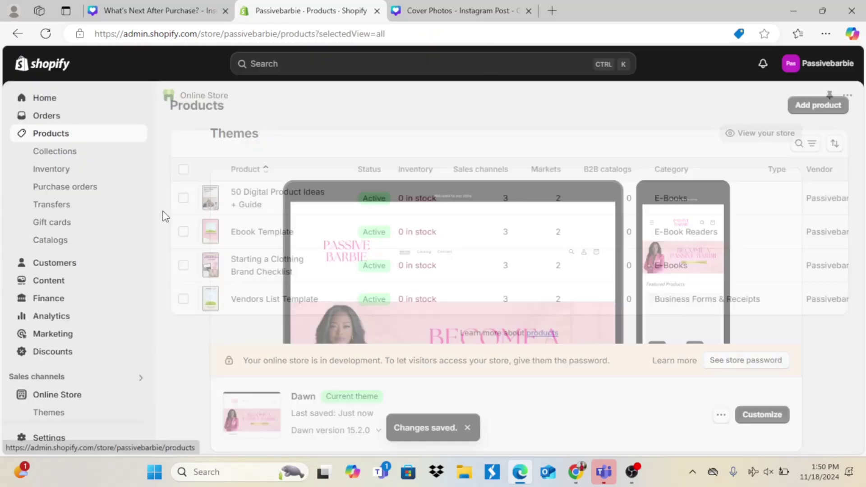
{"action": "left_click", "coordinate": [78, 153]}
{"action": "left_click", "coordinate": [804, 107]}
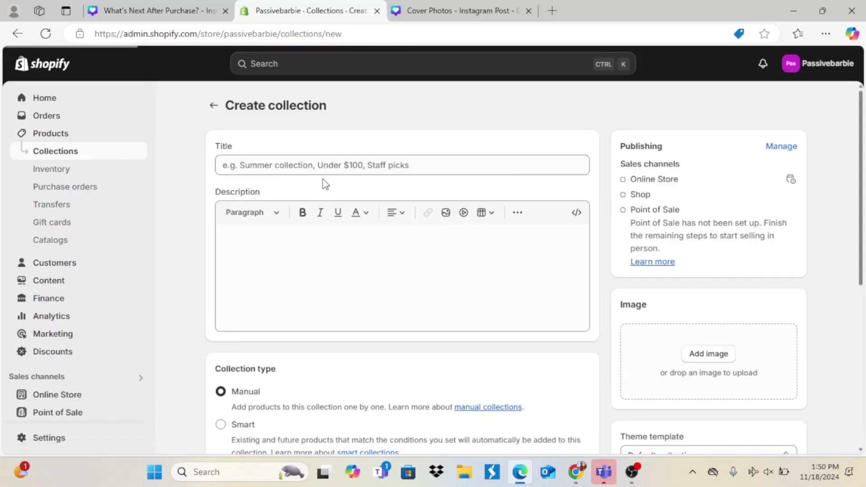
{"action": "left_click", "coordinate": [322, 168]}
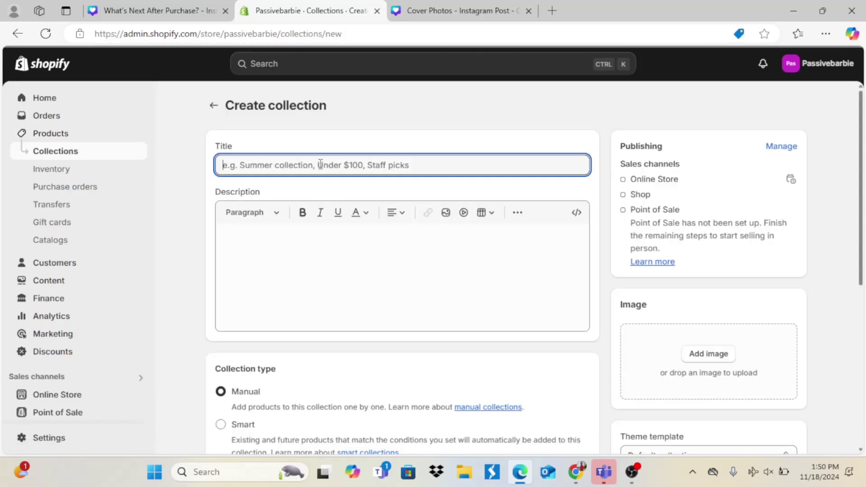
{"action": "type", "text": "Courses"}
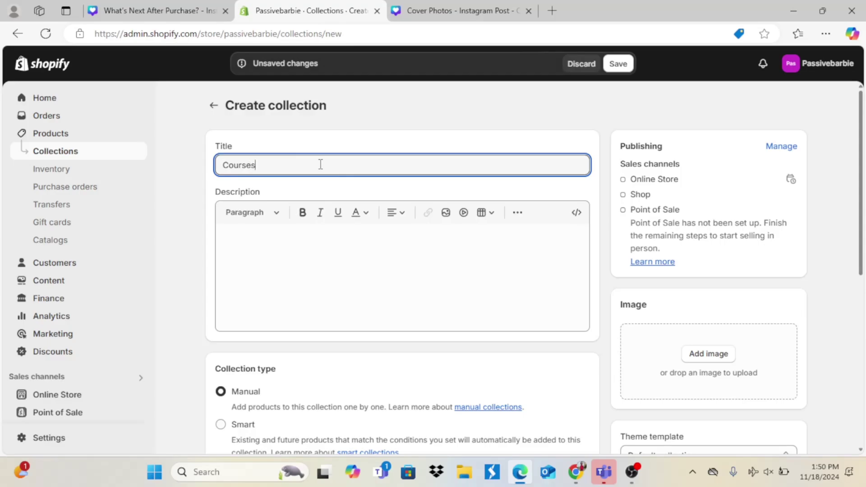
{"action": "left_click", "coordinate": [265, 261]}
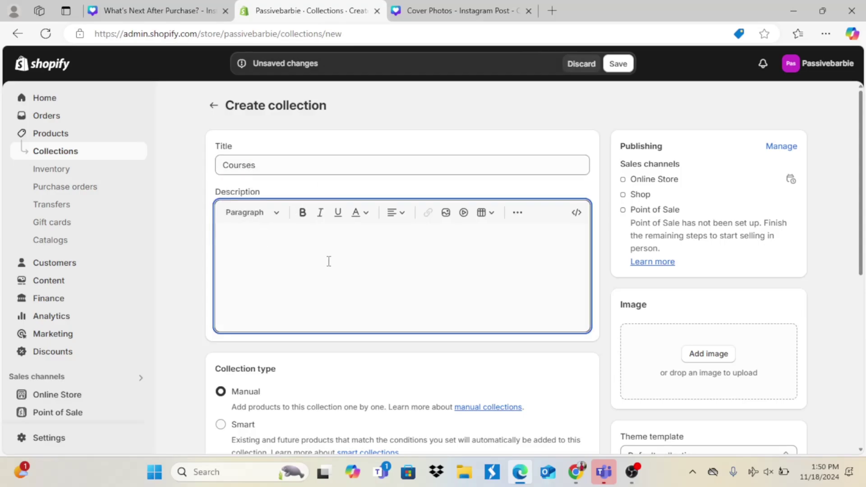
Step: Upload the Cover Photos (8) picture as the Courses collection's image and save the collection
{"action": "left_click", "coordinate": [709, 355]}
{"action": "left_click", "coordinate": [433, 203]}
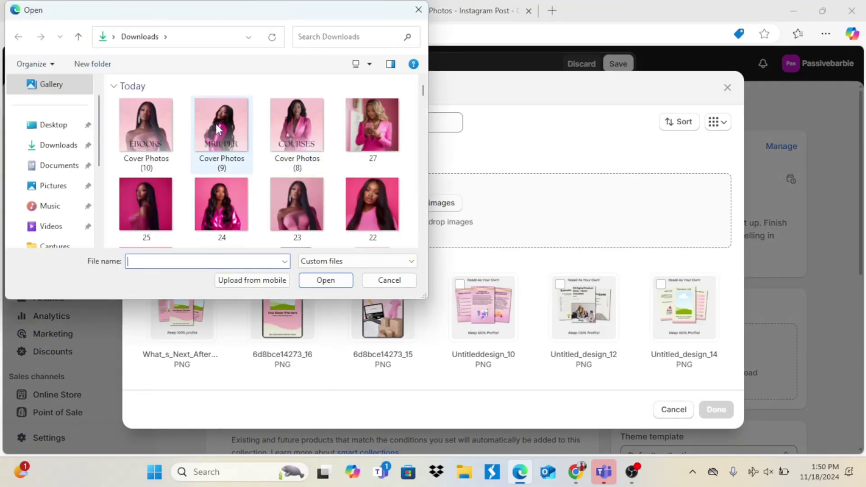
{"action": "double_click", "coordinate": [294, 129]}
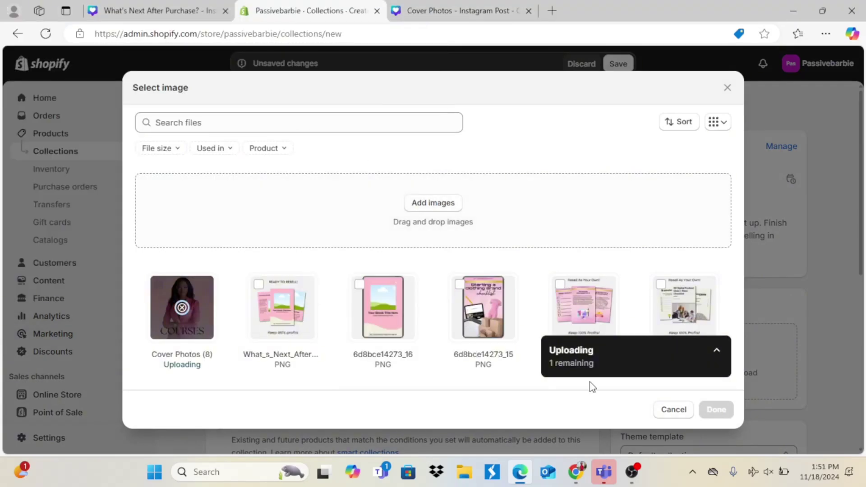
{"action": "left_click", "coordinate": [716, 402]}
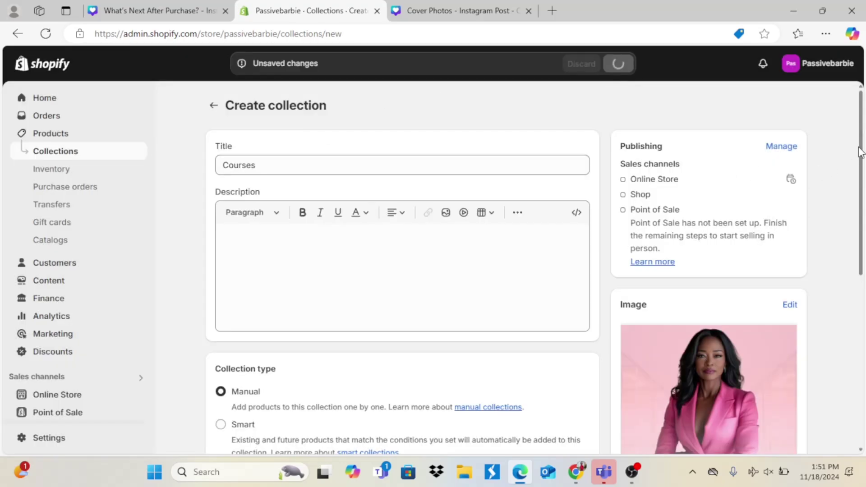
{"action": "scroll", "coordinate": [402, 271], "scroll_direction": "down", "scroll_amount": 5}
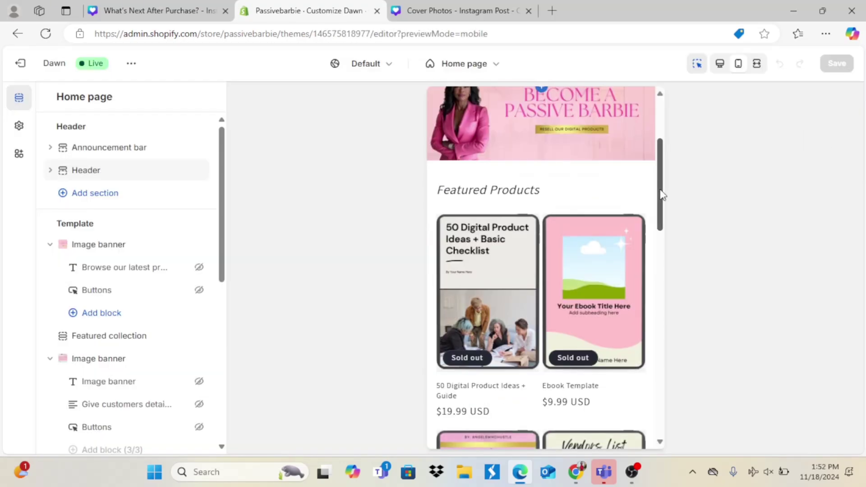
Step: In the theme editor, assign the Courses collection to the first block of the home page's Collections section and save
{"action": "scroll", "coordinate": [659, 200], "scroll_direction": "down", "scroll_amount": 2}
{"action": "left_click_drag", "start_coordinate": [659, 200], "coordinate": [645, 343]}
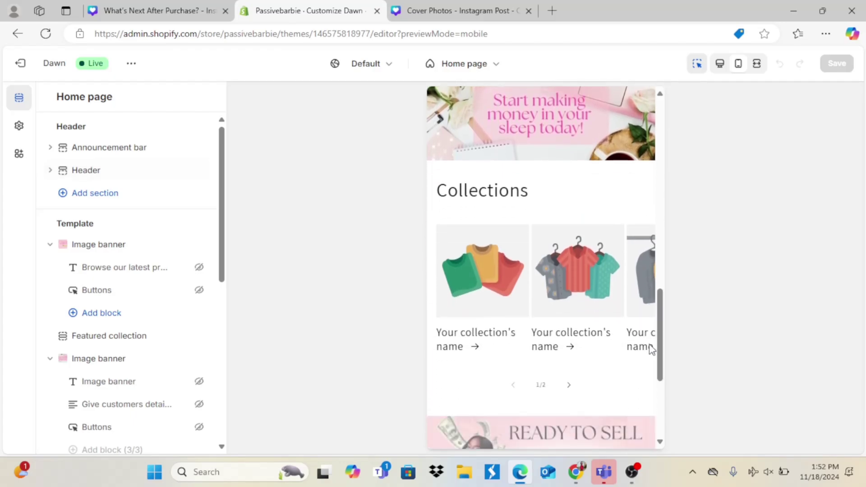
{"action": "left_click", "coordinate": [480, 244]}
{"action": "left_click", "coordinate": [134, 135]}
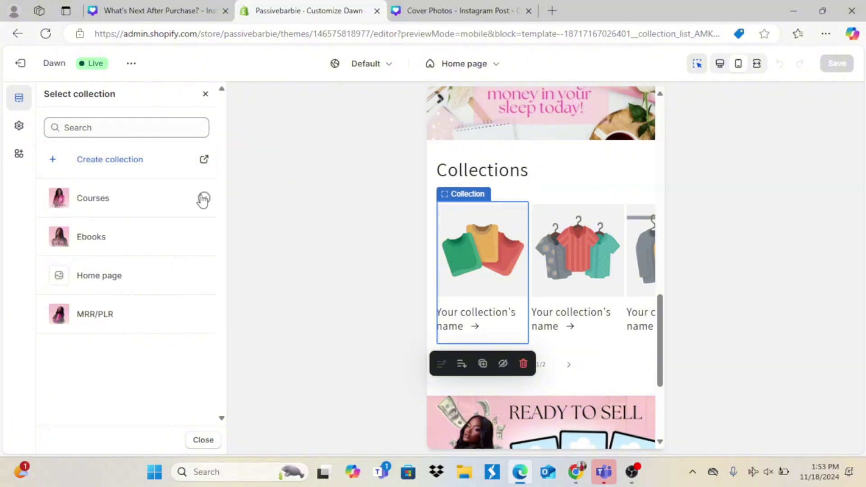
{"action": "left_click", "coordinate": [205, 198]}
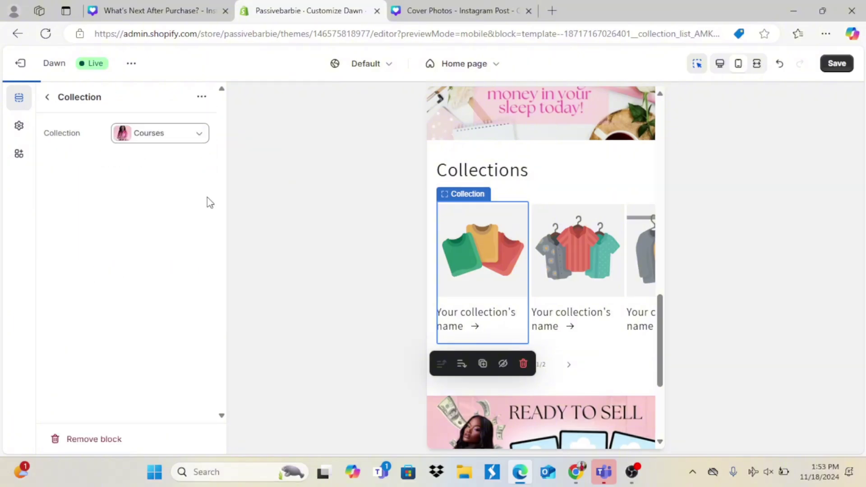
{"action": "left_click", "coordinate": [835, 73]}
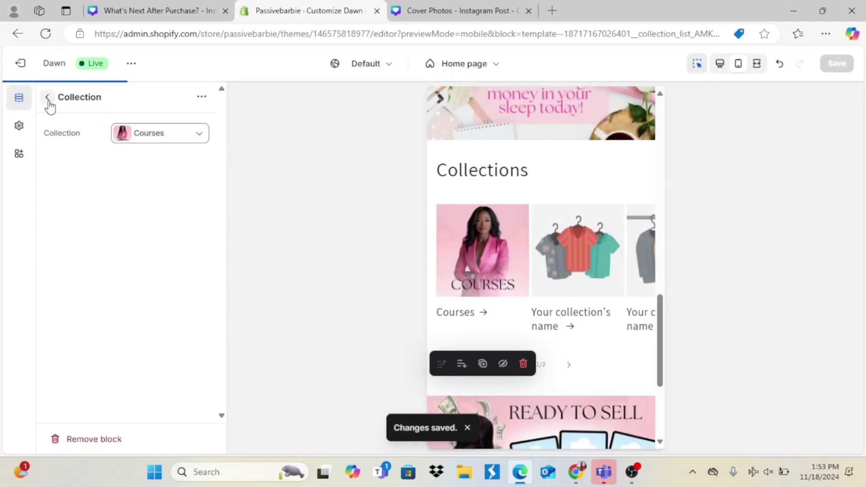
Step: Set the Collection list section's image ratio to Portrait, after trying Adapt to image
{"action": "left_click", "coordinate": [49, 102]}
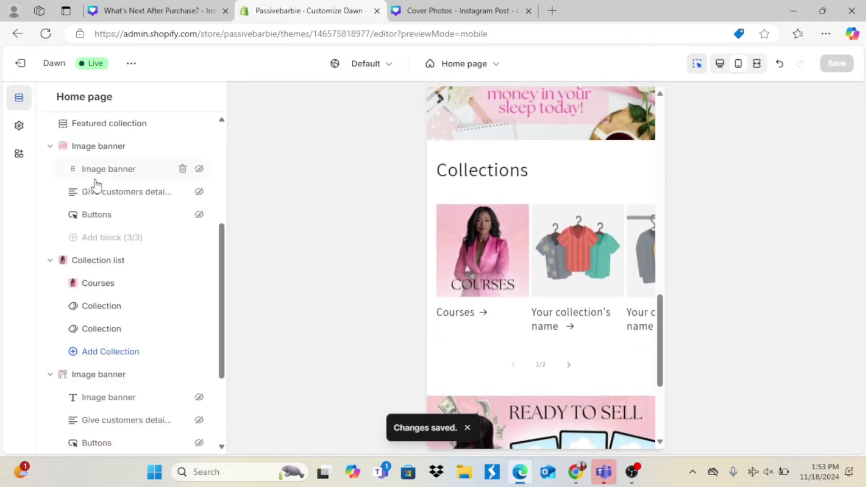
{"action": "left_click", "coordinate": [98, 262]}
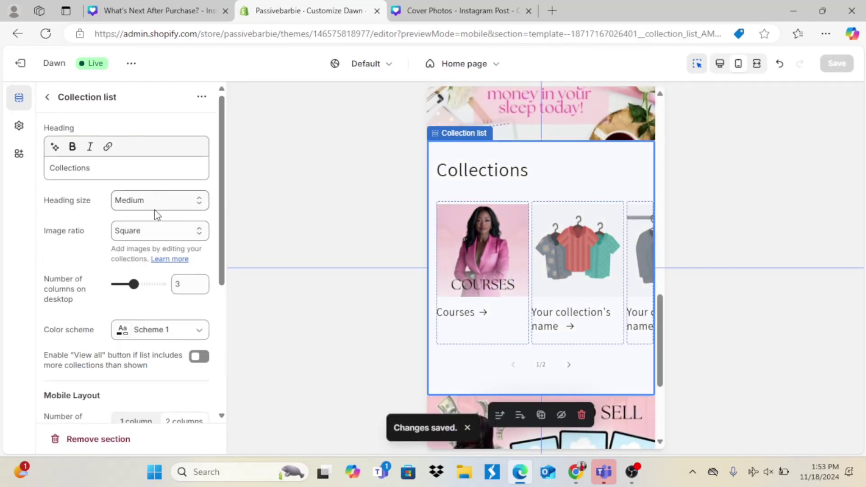
{"action": "left_click", "coordinate": [155, 232]}
{"action": "left_click", "coordinate": [147, 252]}
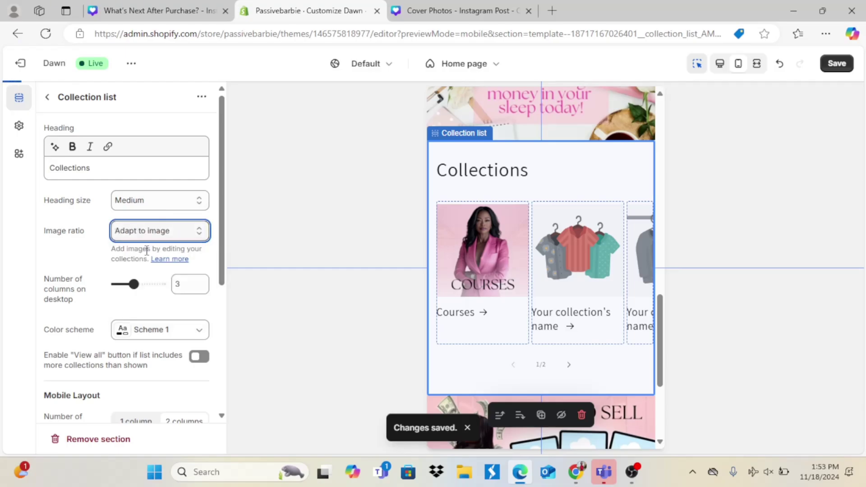
{"action": "left_click", "coordinate": [144, 232]}
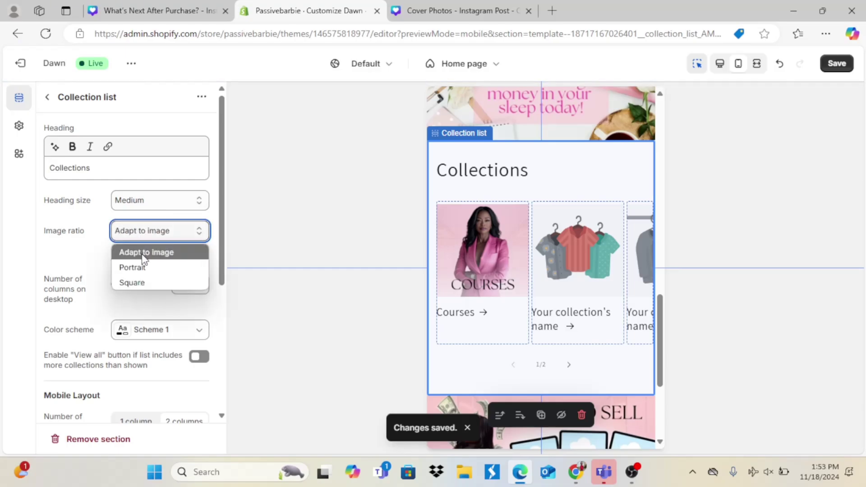
{"action": "left_click", "coordinate": [140, 266]}
{"action": "left_click", "coordinate": [46, 98]}
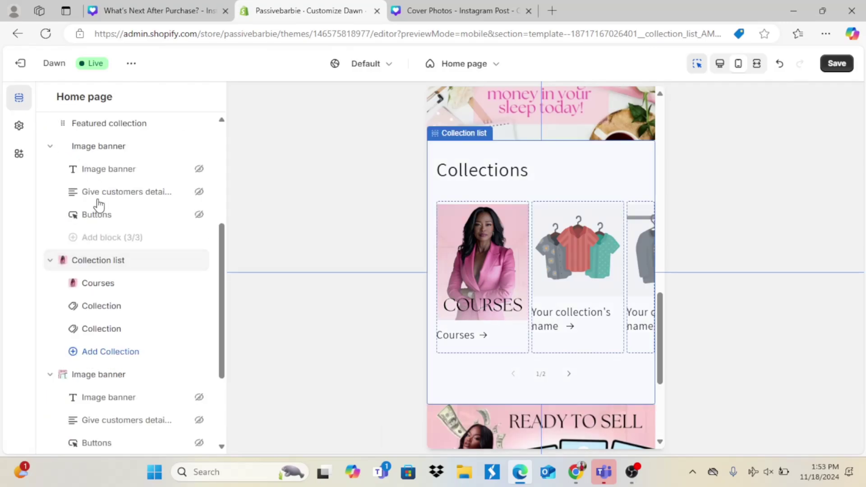
Step: Assign the Ebooks collection to the second block of the Collection list
{"action": "left_click", "coordinate": [102, 306]}
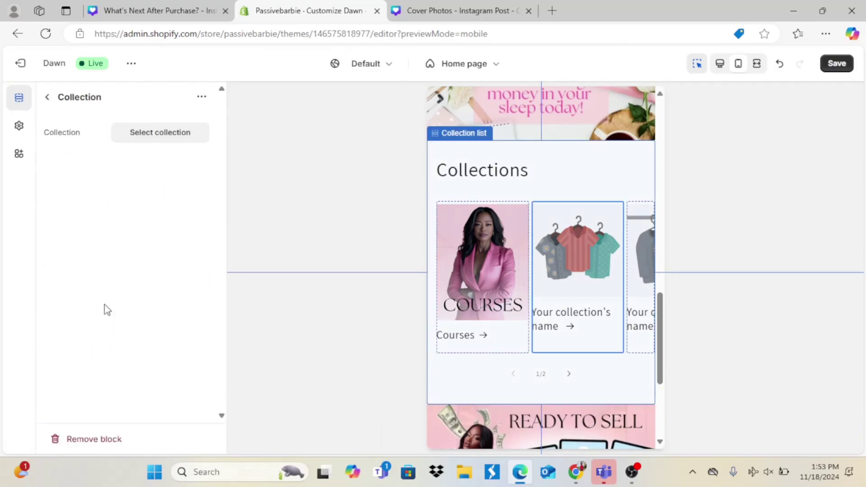
{"action": "left_click", "coordinate": [156, 132]}
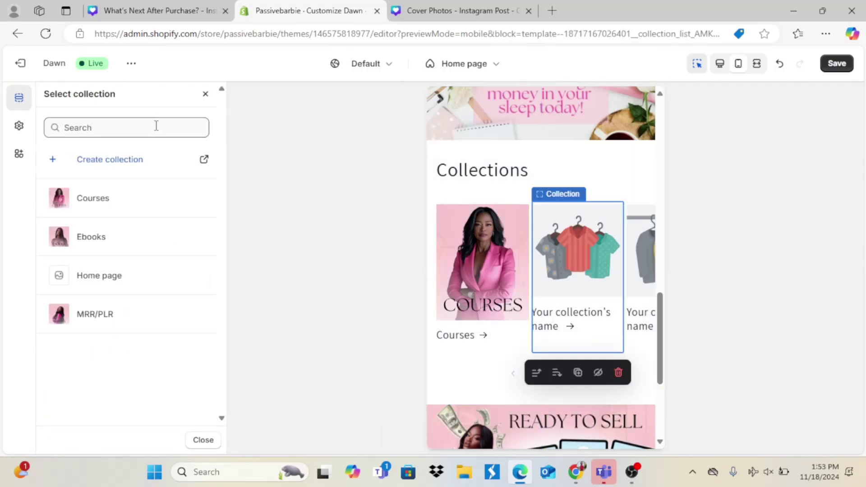
{"action": "left_click", "coordinate": [204, 237]}
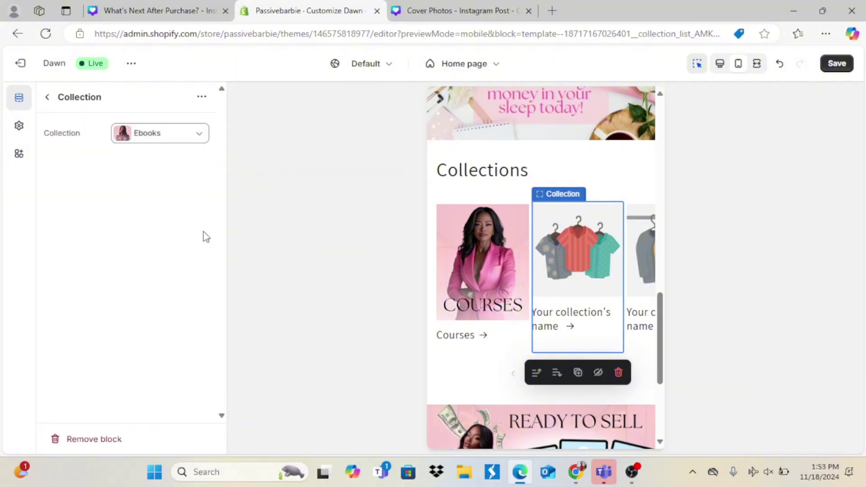
{"action": "left_click", "coordinate": [47, 98]}
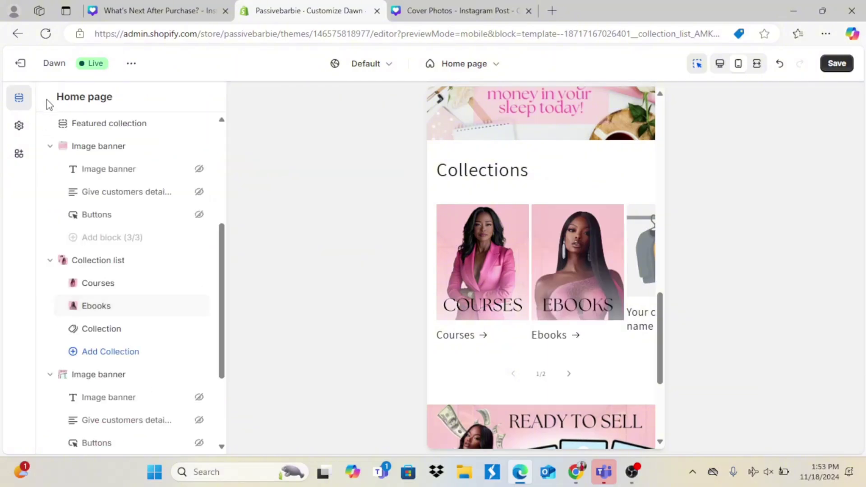
Step: Assign the MRR/PLR collection to the third block of the Collection list and page through the collection slider
{"action": "left_click", "coordinate": [131, 329]}
{"action": "left_click", "coordinate": [182, 134]}
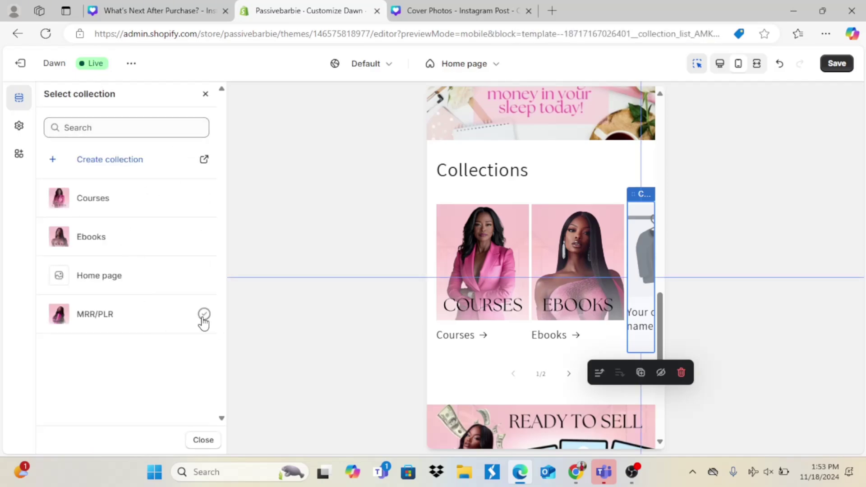
{"action": "left_click", "coordinate": [204, 321]}
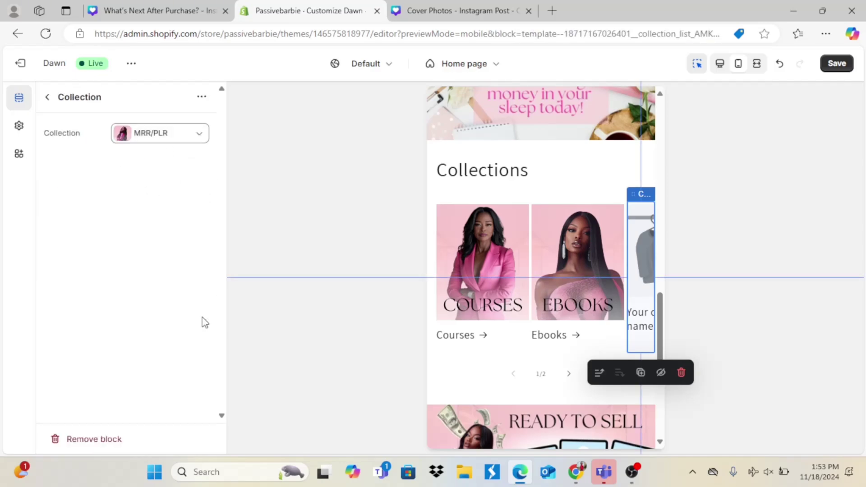
{"action": "left_click", "coordinate": [46, 99]}
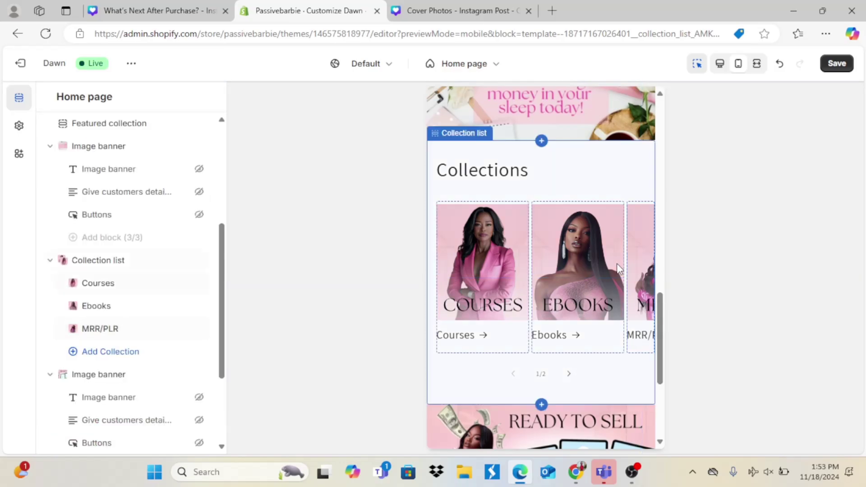
{"action": "left_click", "coordinate": [569, 375]}
{"action": "left_click", "coordinate": [569, 375]}
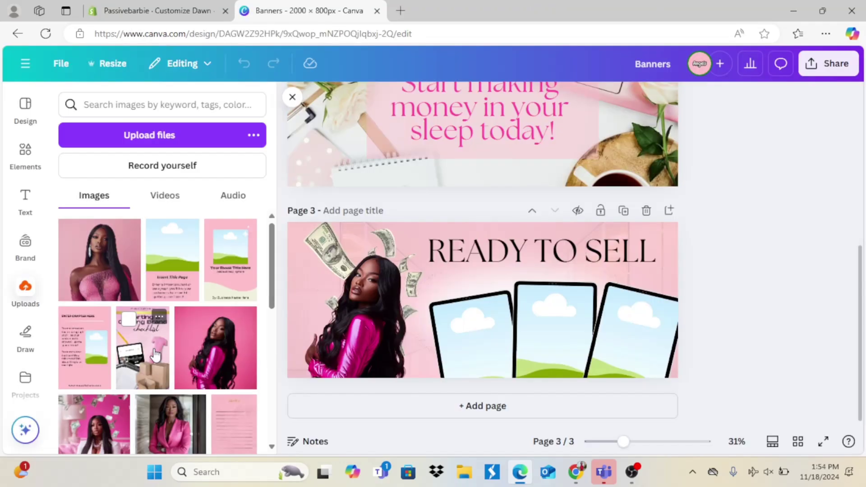
Step: In Canva, fill the READY TO SELL banner's first tablet frame with the Starting a Clothing Brand checklist and the third with the ebook template cover
{"action": "left_click", "coordinate": [153, 354]}
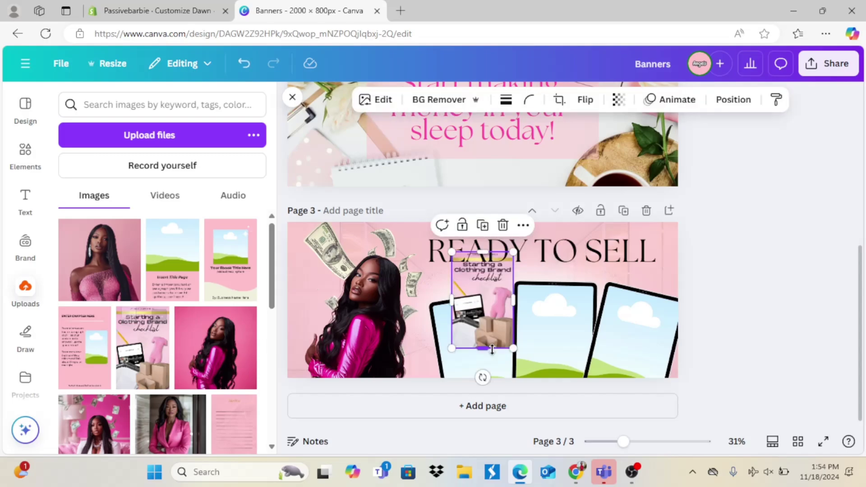
{"action": "left_click_drag", "start_coordinate": [473, 363], "coordinate": [464, 361]}
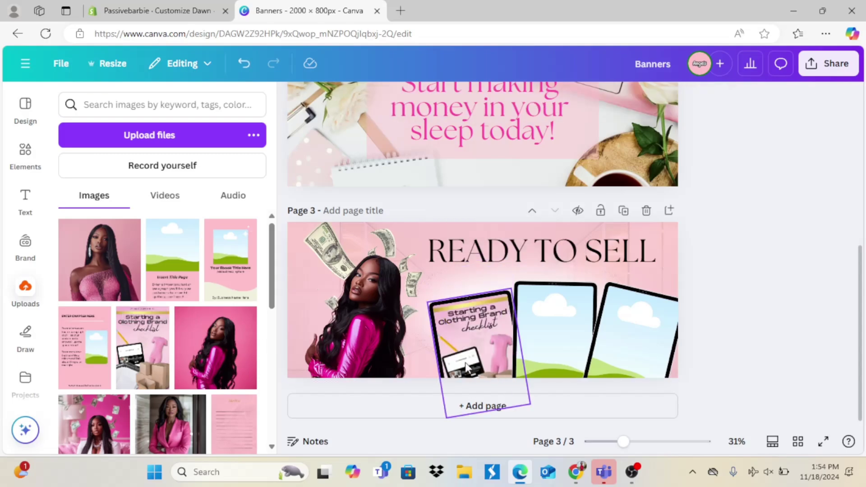
{"action": "left_click", "coordinate": [243, 273]}
{"action": "left_click_drag", "start_coordinate": [483, 297], "coordinate": [584, 327]}
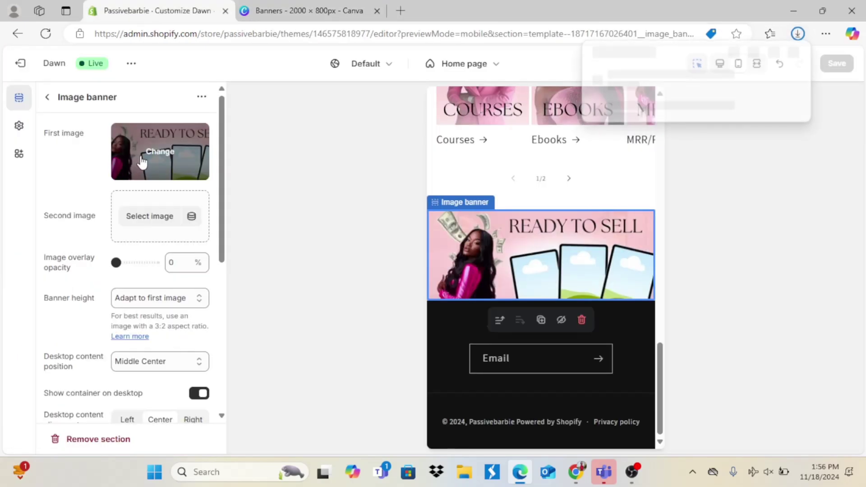
Step: In Shopify's theme editor, replace the READY TO SELL image banner's first image with Banners_3.png, review the home page and save
{"action": "left_click", "coordinate": [140, 162]}
{"action": "left_click", "coordinate": [150, 198]}
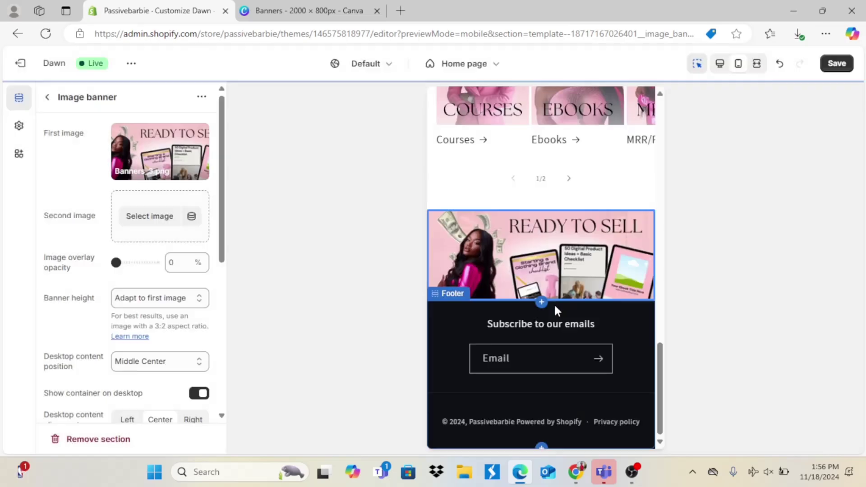
{"action": "left_click", "coordinate": [555, 309]}
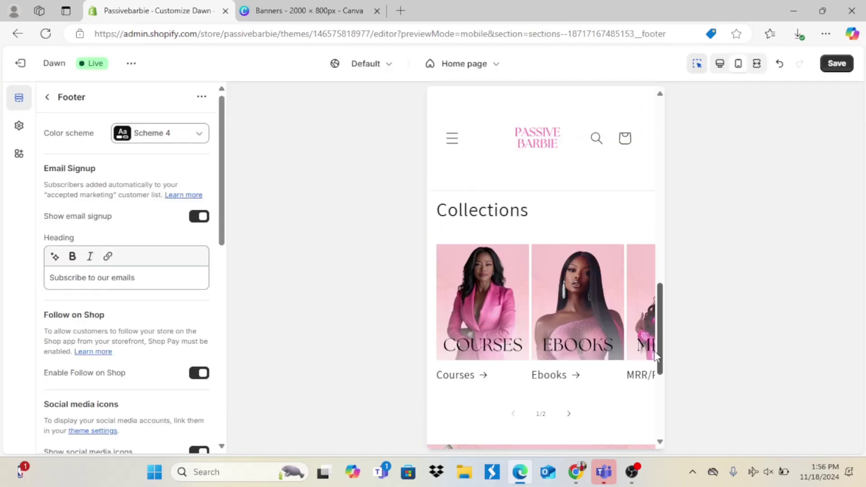
{"action": "scroll", "coordinate": [661, 316], "scroll_direction": "up", "scroll_amount": 5}
{"action": "left_click_drag", "start_coordinate": [664, 279], "coordinate": [667, 161]}
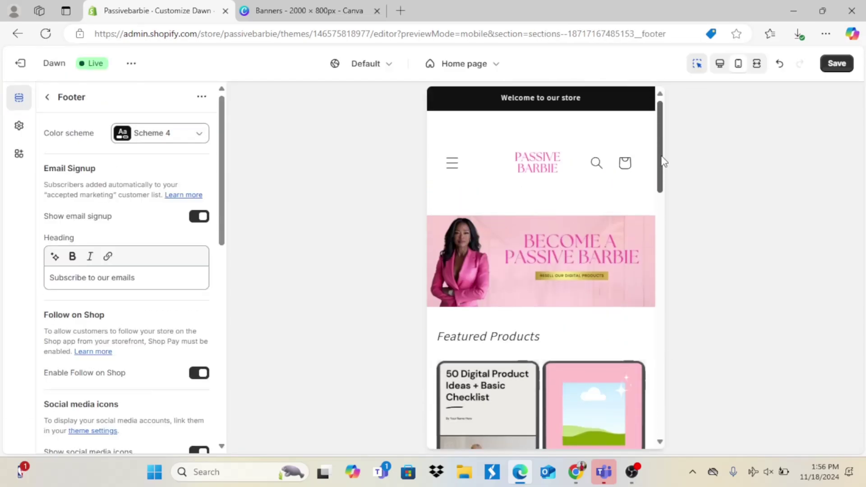
{"action": "left_click", "coordinate": [837, 64]}
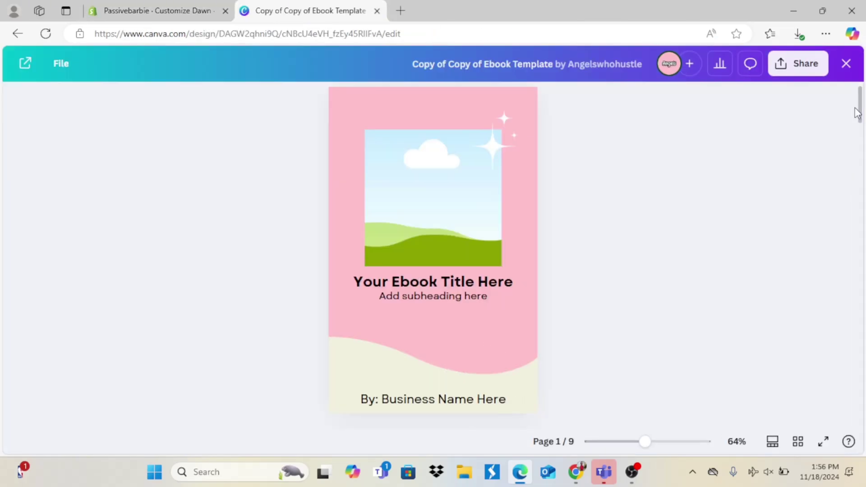
Step: In Canva, create a shareable template link for the Copy of Copy of Ebook Template design
{"action": "left_click_drag", "start_coordinate": [856, 112], "coordinate": [852, 346]}
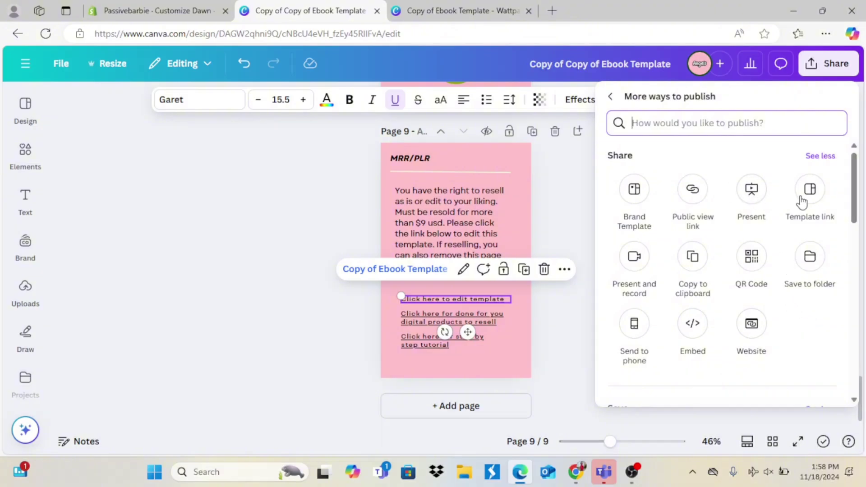
{"action": "left_click", "coordinate": [802, 201]}
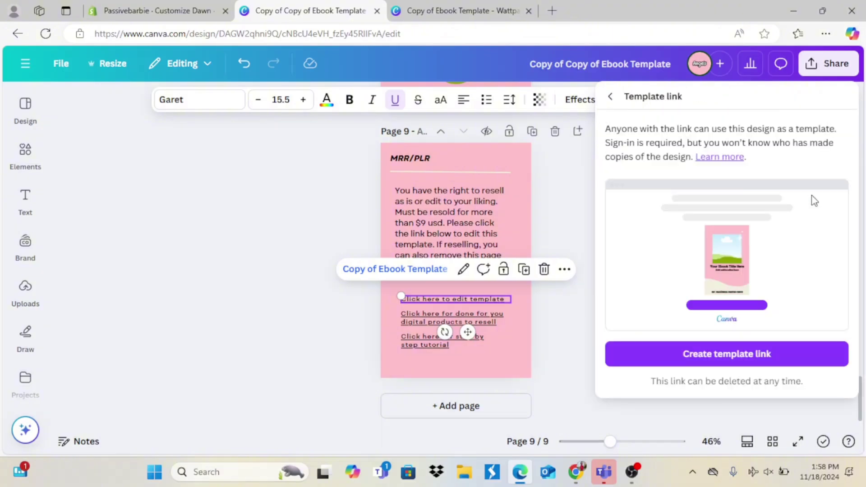
{"action": "left_click", "coordinate": [751, 355]}
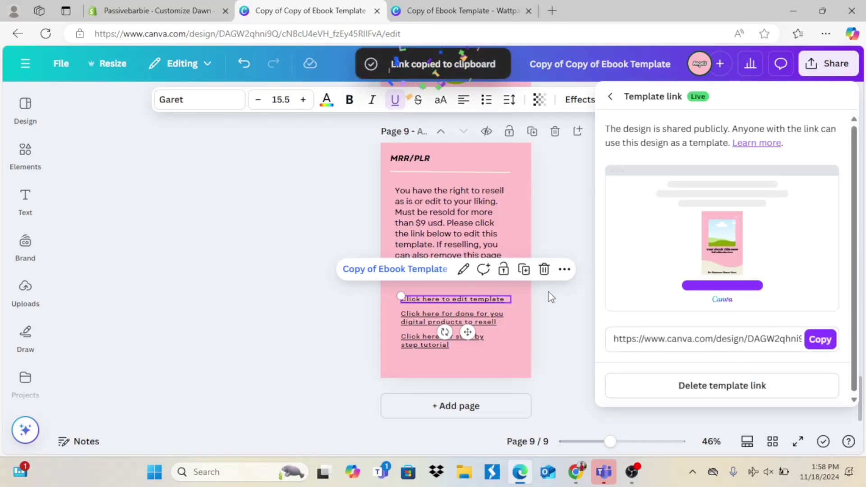
Step: Replace the link on page 9's "Click here to edit template" text with the copied template link and reopen it for checking
{"action": "left_click", "coordinate": [463, 270]}
{"action": "left_click", "coordinate": [454, 323]}
{"action": "key", "text": "ctrl+a"}
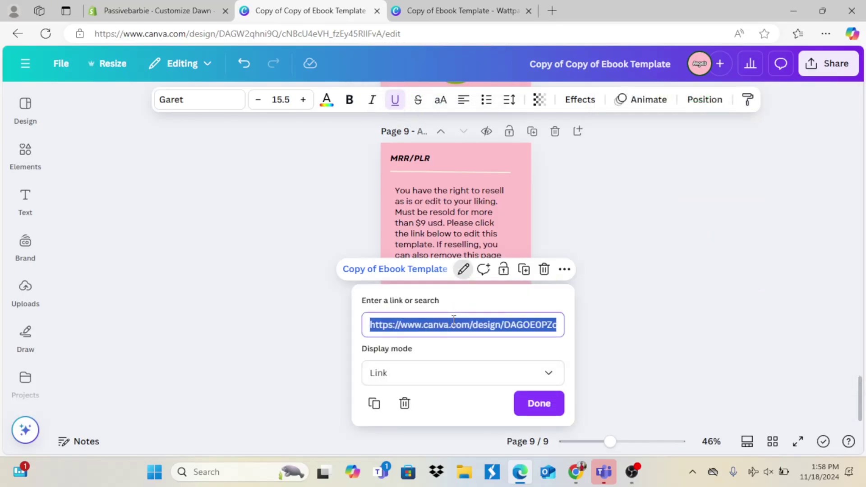
{"action": "key", "text": "BackSpace"}
{"action": "key", "text": "ctrl+v"}
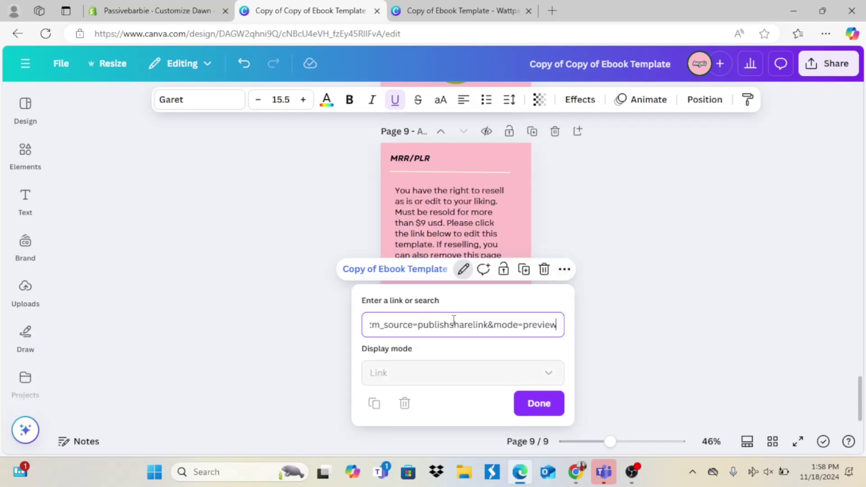
{"action": "left_click", "coordinate": [537, 407]}
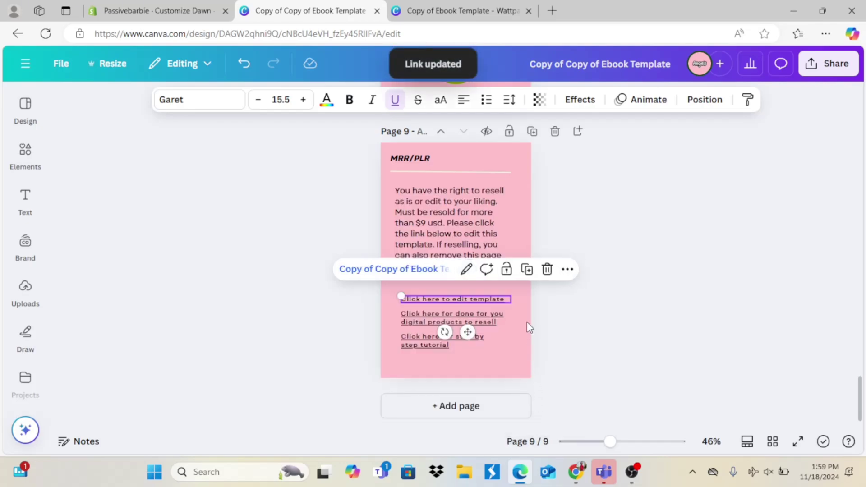
{"action": "left_click", "coordinate": [468, 272]}
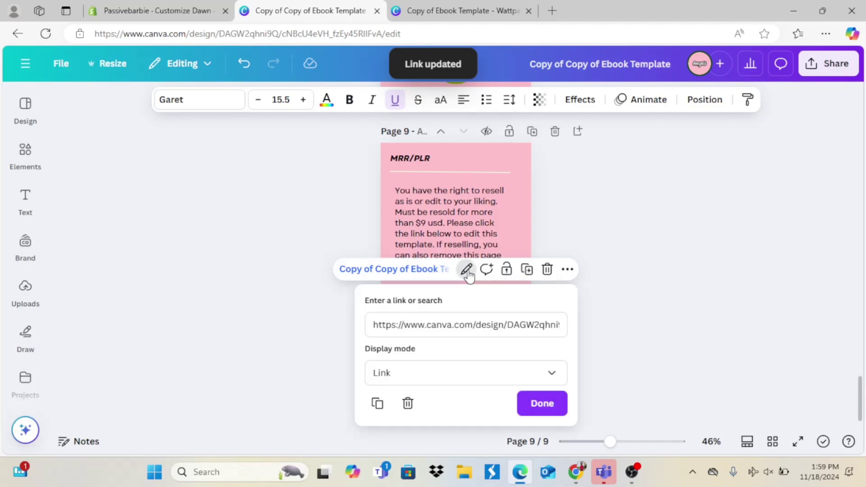
Step: Finish the page 9 link edit, close the extra template preview, and download all pages of the ebook design as PDF Standard
{"action": "left_click", "coordinate": [542, 405]}
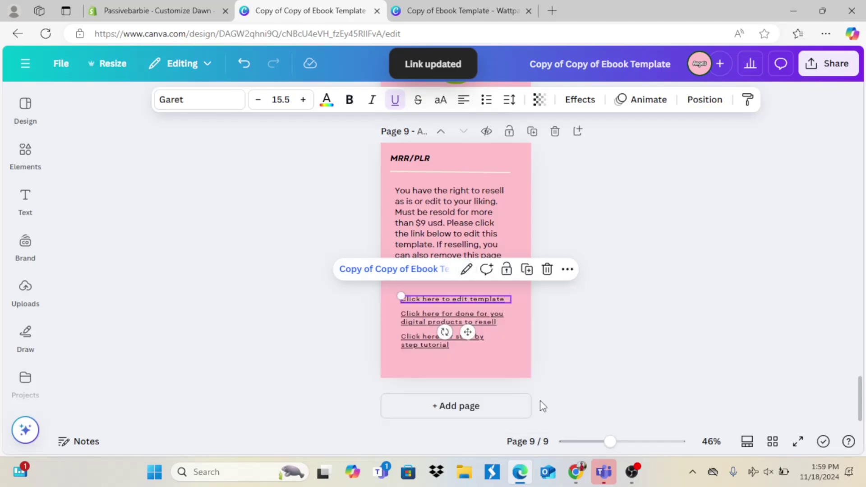
{"action": "left_click", "coordinate": [638, 327]}
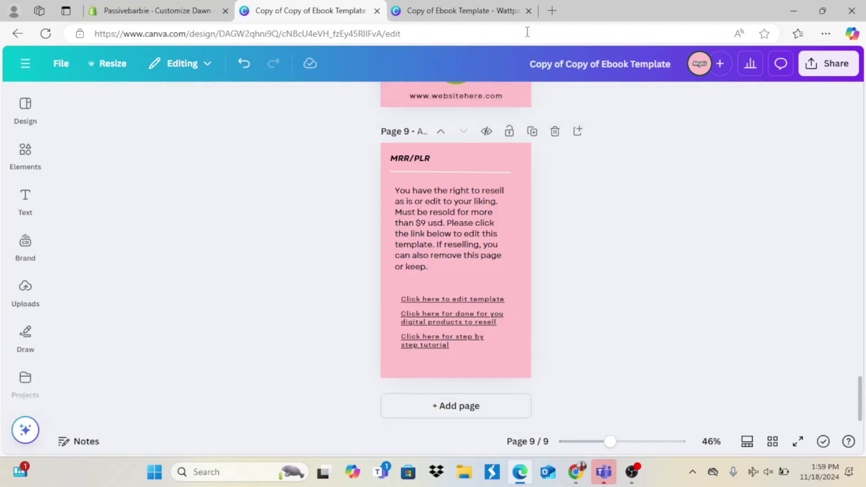
{"action": "left_click", "coordinate": [528, 11]}
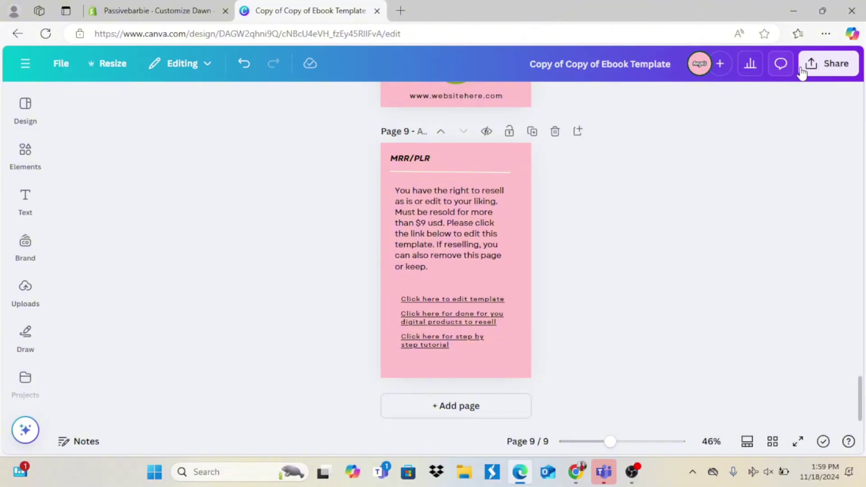
{"action": "left_click", "coordinate": [819, 71]}
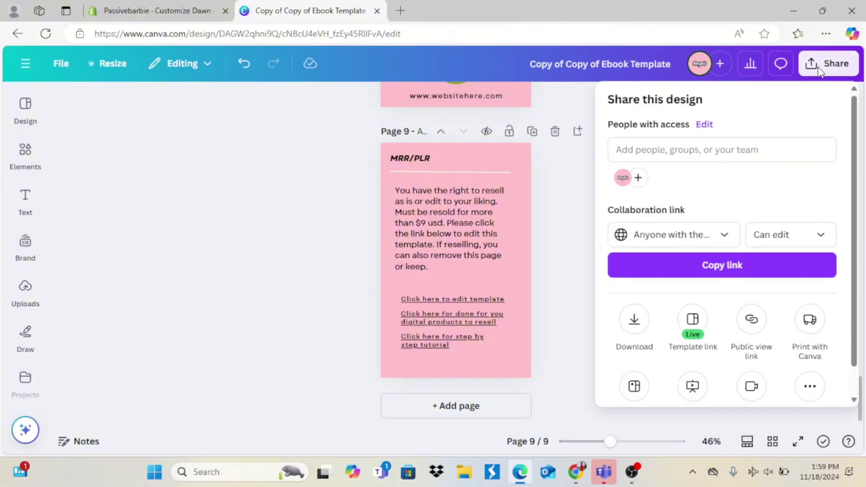
{"action": "left_click", "coordinate": [635, 320]}
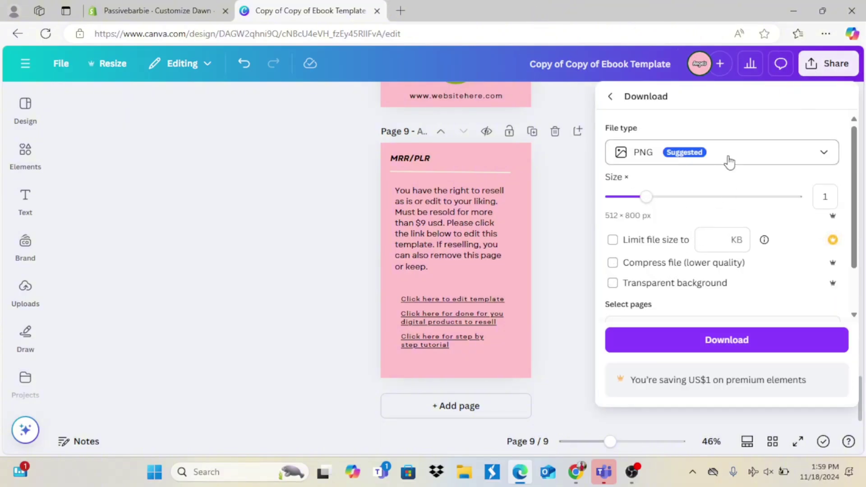
{"action": "left_click", "coordinate": [729, 160]}
{"action": "left_click", "coordinate": [684, 269]}
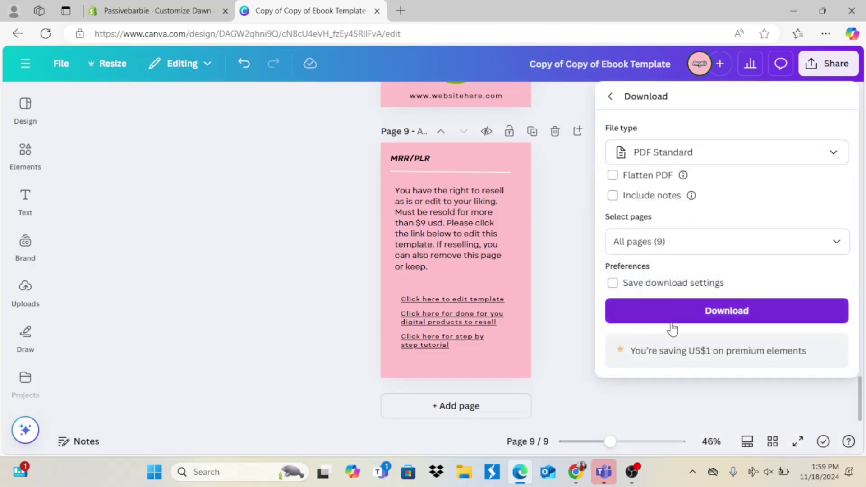
{"action": "left_click", "coordinate": [670, 312]}
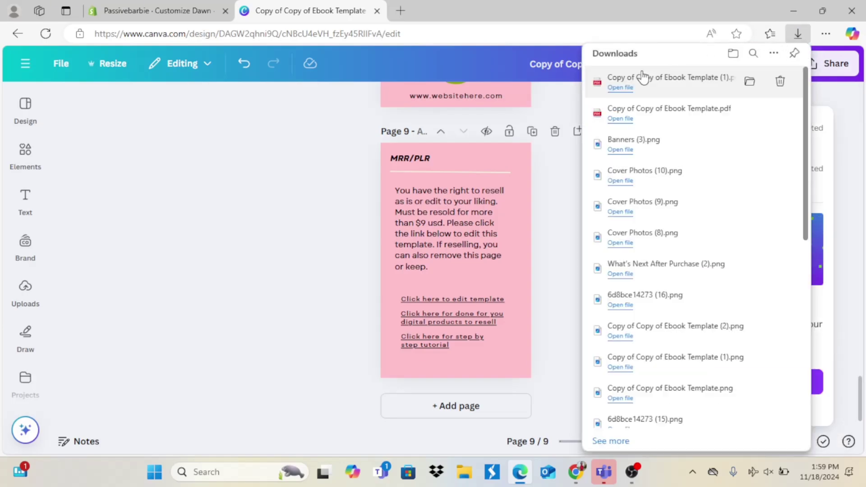
Step: Open the downloaded ebook template PDF and test the "Click here to edit template" link on page 9
{"action": "left_click", "coordinate": [640, 83]}
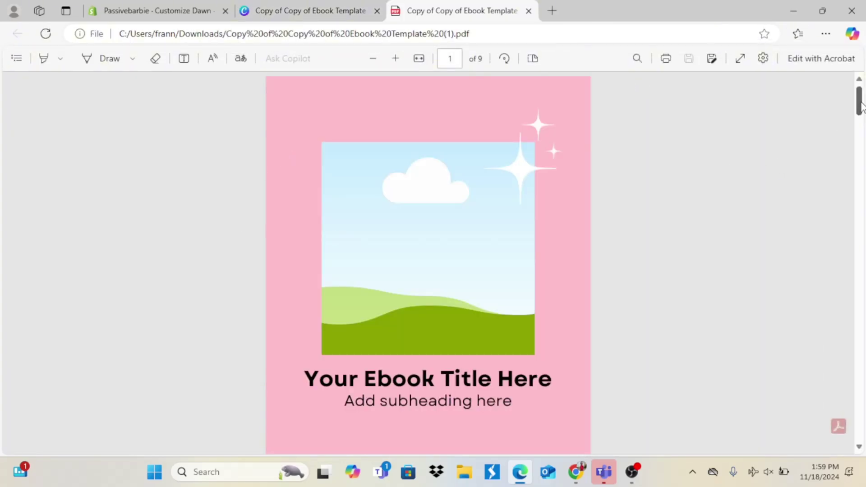
{"action": "left_click_drag", "start_coordinate": [859, 104], "coordinate": [836, 435]}
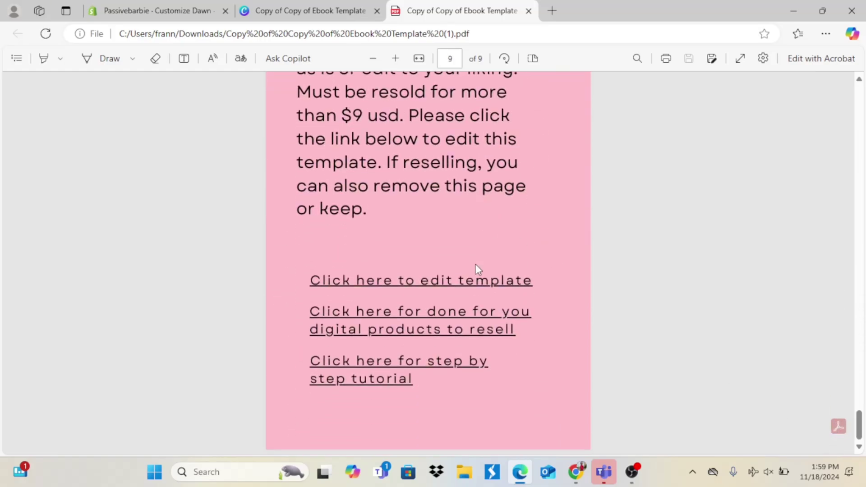
{"action": "left_click", "coordinate": [477, 282]}
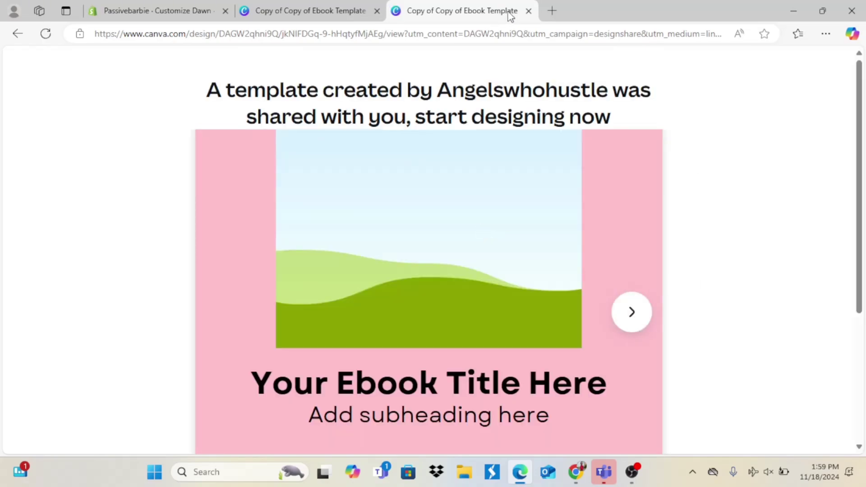
{"action": "middle_click", "coordinate": [510, 17]}
Step: Switch to the Shopify admin and view the Ebook Template product with its additional actions
{"action": "left_click", "coordinate": [74, 87]}
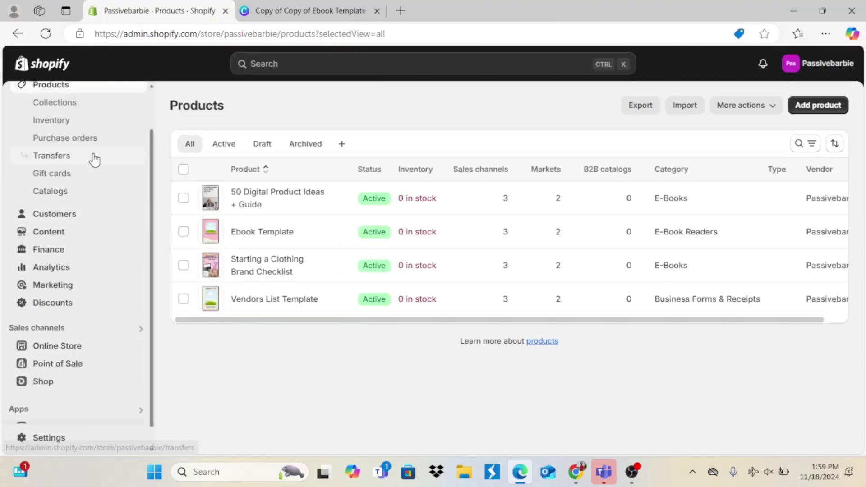
{"action": "left_click", "coordinate": [241, 233]}
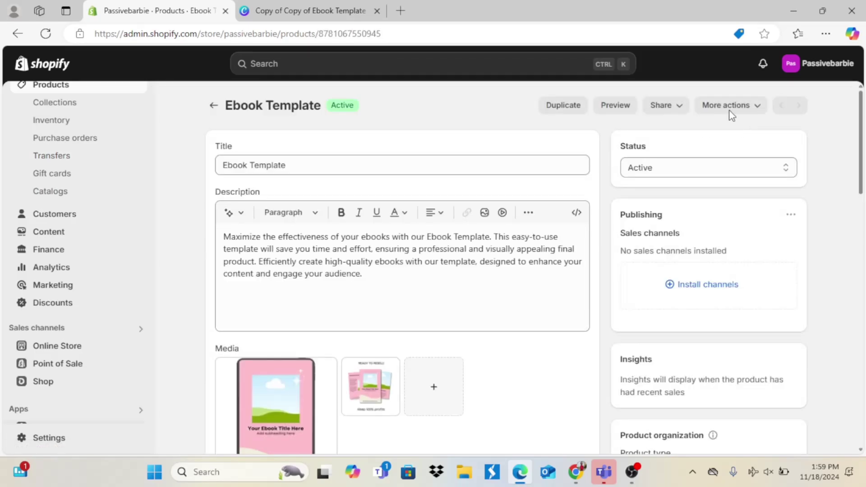
{"action": "left_click", "coordinate": [723, 107]}
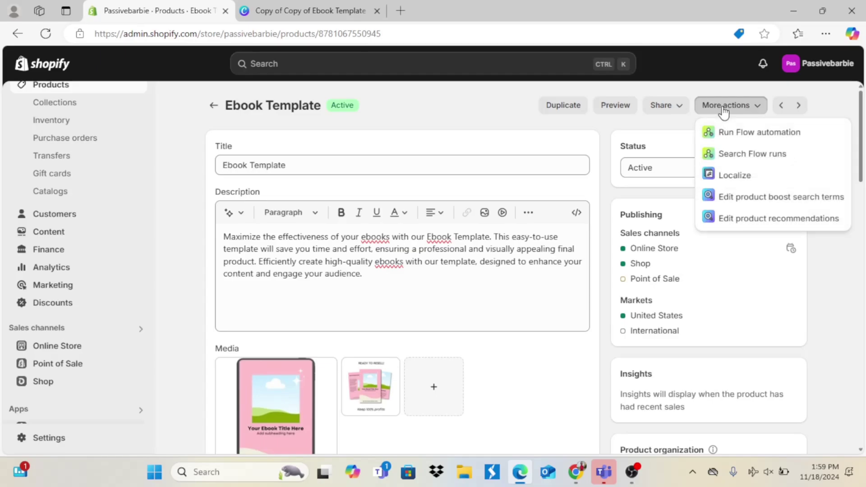
Step: Search the sales channels for "d" and continue that search in the Shopify App Store
{"action": "left_click", "coordinate": [53, 329]}
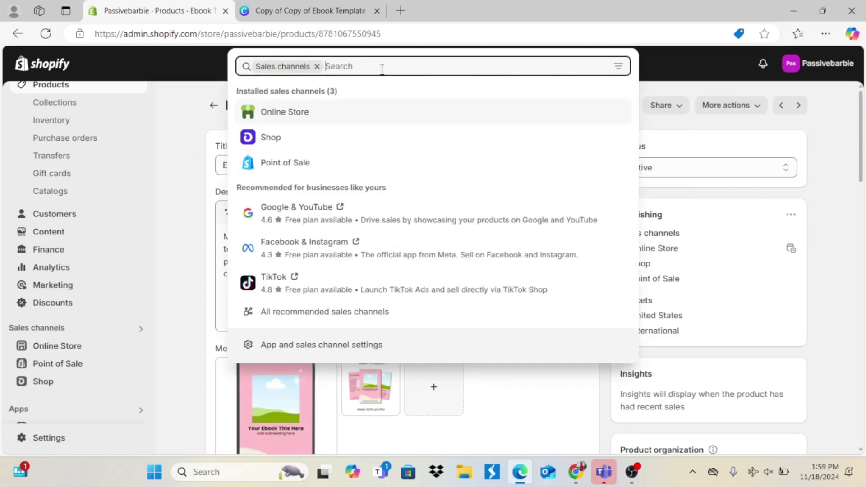
{"action": "type", "text": "dgi"}
{"action": "key", "text": "BackSpace"}
{"action": "key", "text": "BackSpace"}
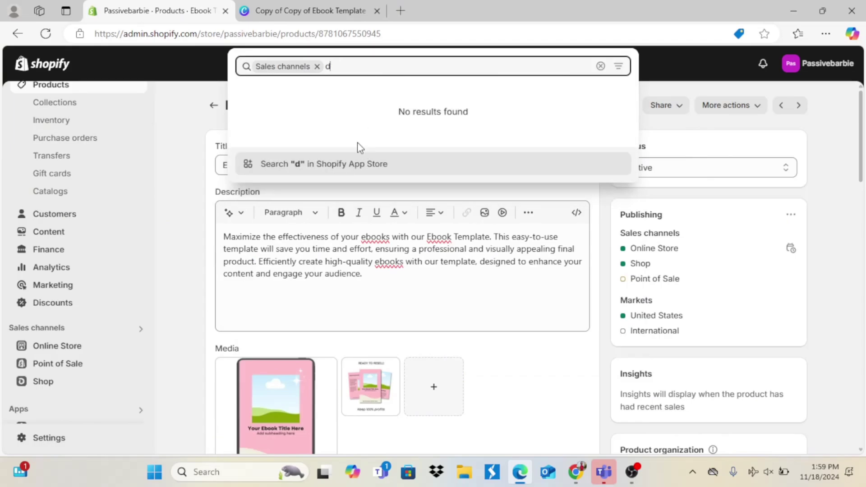
{"action": "left_click", "coordinate": [347, 167]}
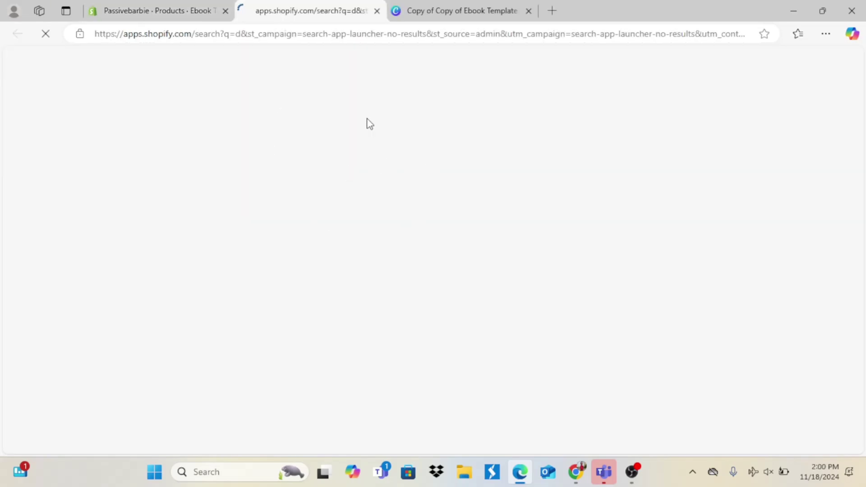
Step: Search the Shopify App Store for "digital downloads" and install Shopify's free Digital Downloads app on the store
{"action": "left_click", "coordinate": [333, 72]}
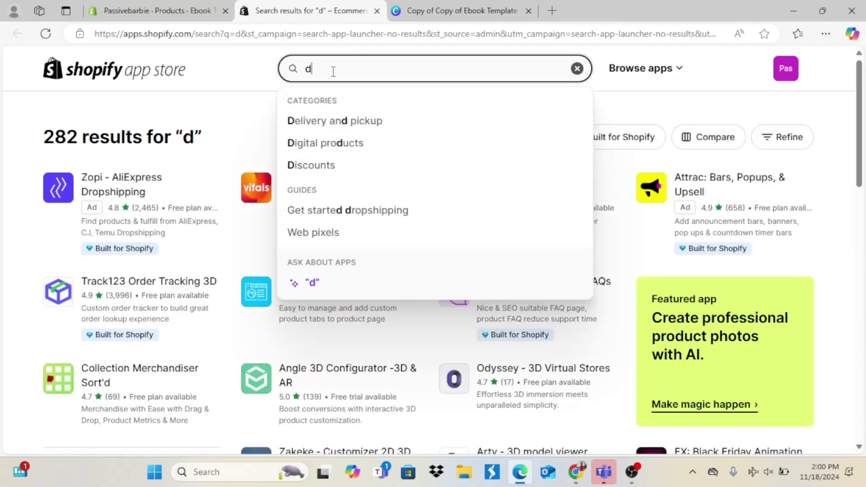
{"action": "type", "text": "igi"}
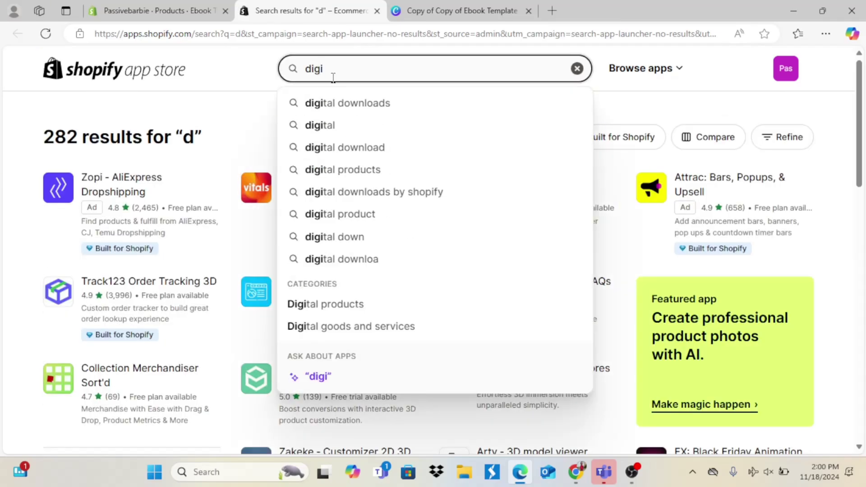
{"action": "left_click", "coordinate": [346, 113]}
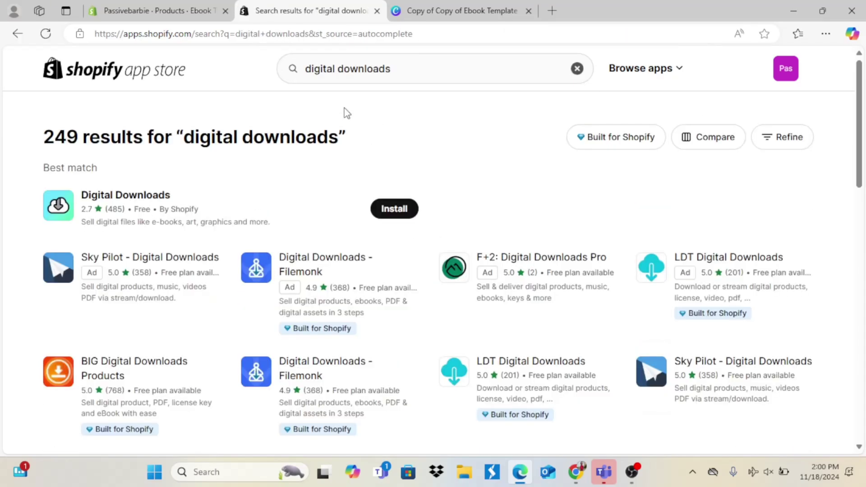
{"action": "left_click", "coordinate": [387, 210]}
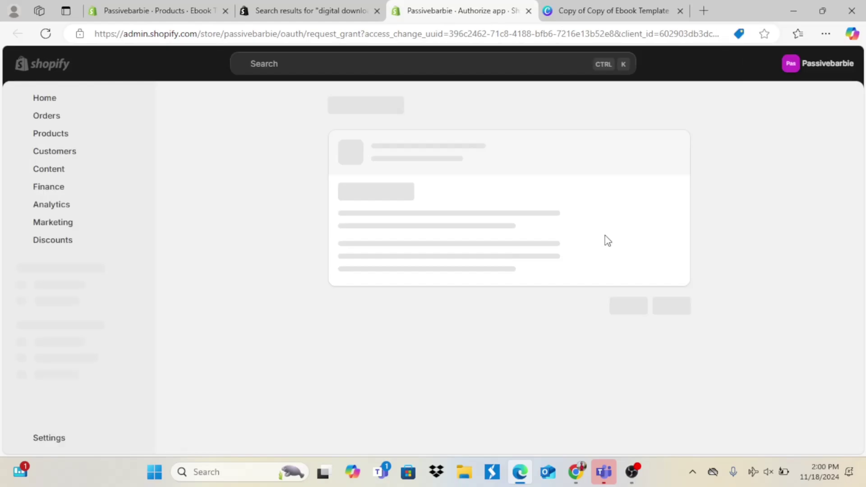
{"action": "left_click", "coordinate": [679, 343]}
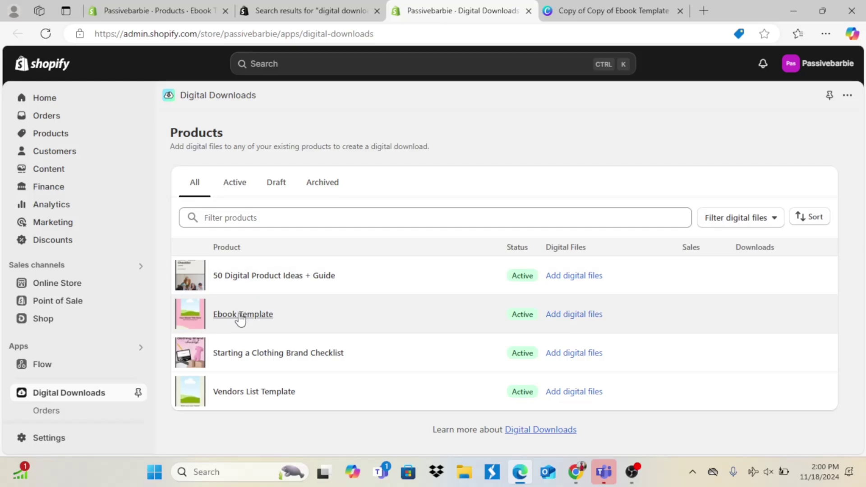
Step: Attach the Copy of Copy of Ebook Template PDF to the Ebook Template product as its digital file
{"action": "left_click", "coordinate": [572, 317]}
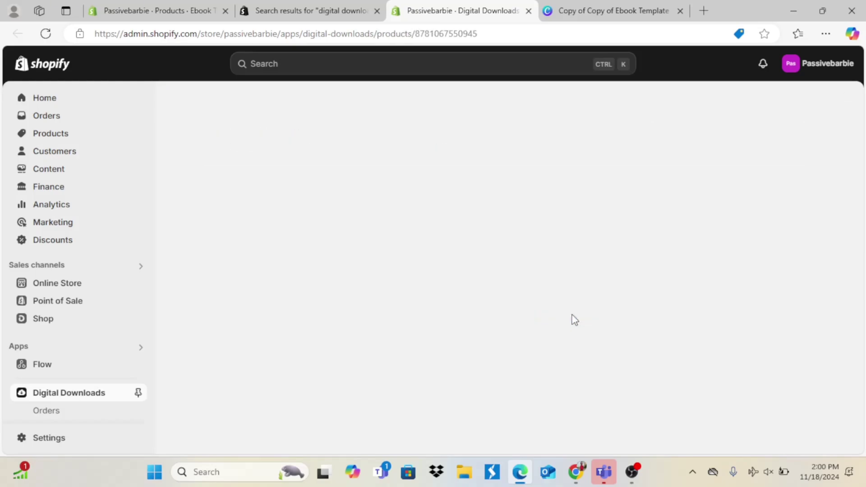
{"action": "left_click", "coordinate": [502, 265]}
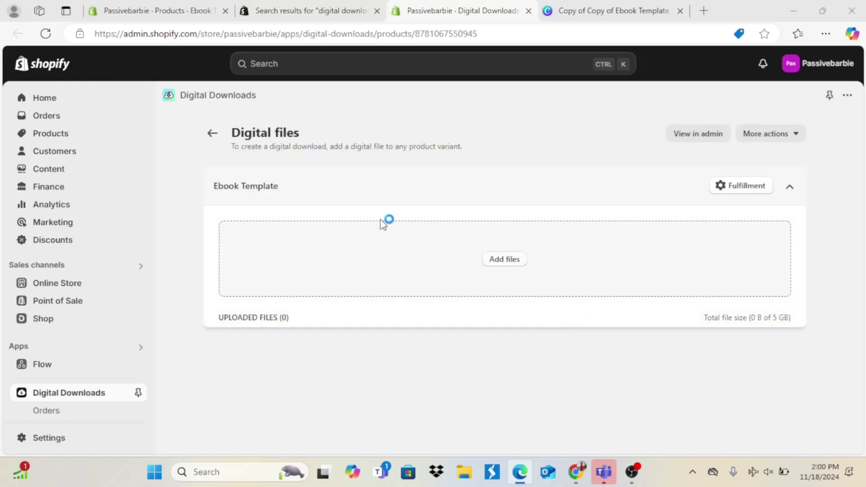
{"action": "double_click", "coordinate": [145, 130]}
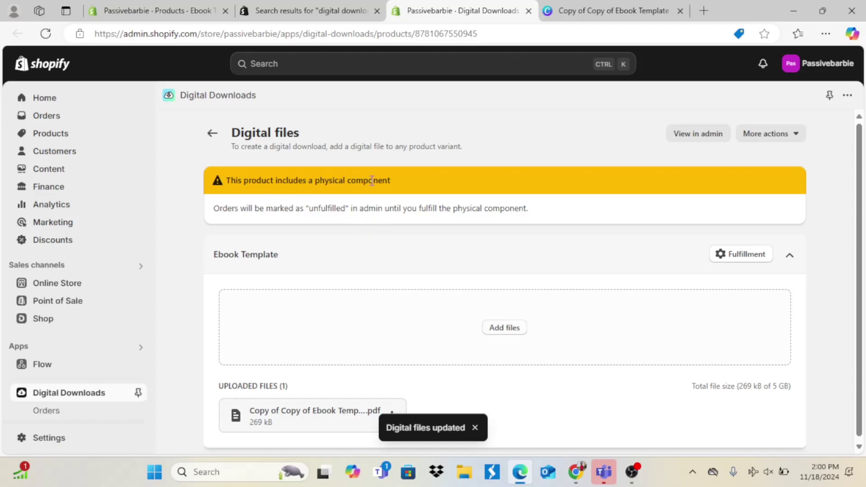
Step: Turn off quantity tracking and the physical product setting for 50 Digital Product Ideas + Guide, and save the product
{"action": "left_click", "coordinate": [60, 136]}
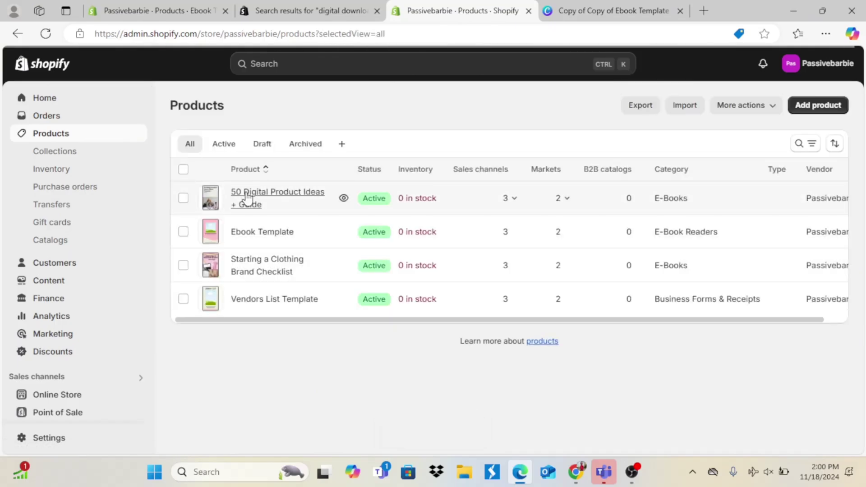
{"action": "left_click", "coordinate": [539, 197]}
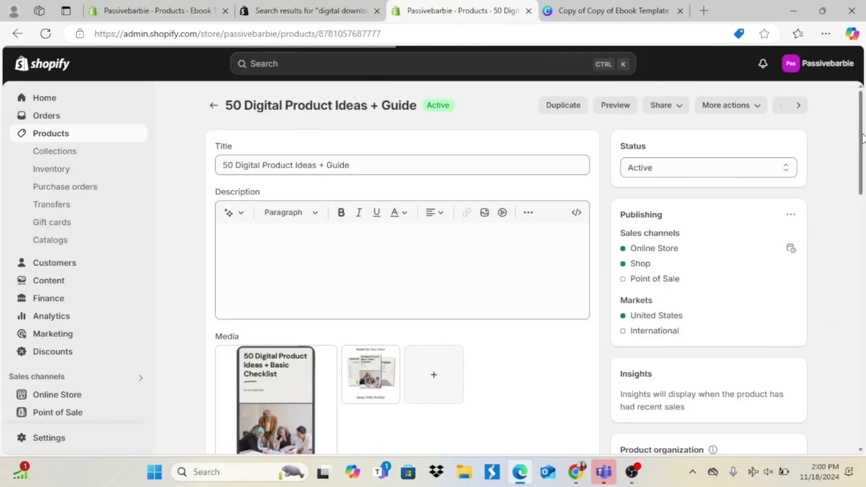
{"action": "left_click_drag", "start_coordinate": [863, 139], "coordinate": [800, 300]}
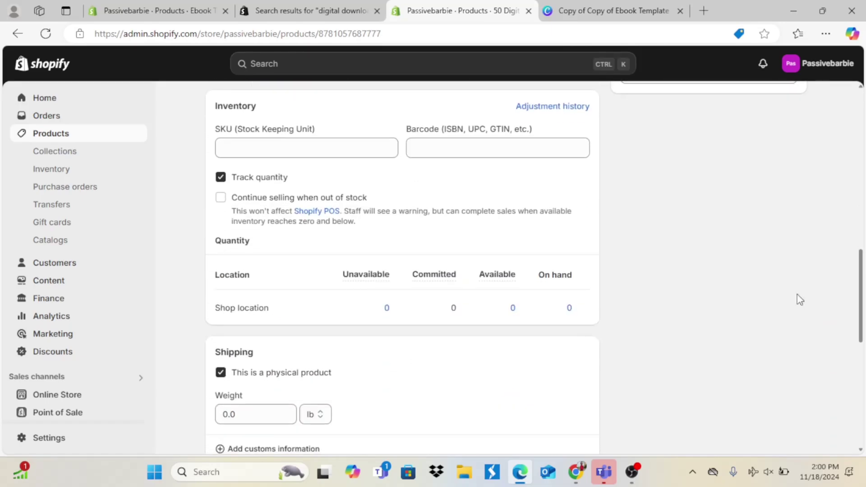
{"action": "left_click", "coordinate": [224, 178]}
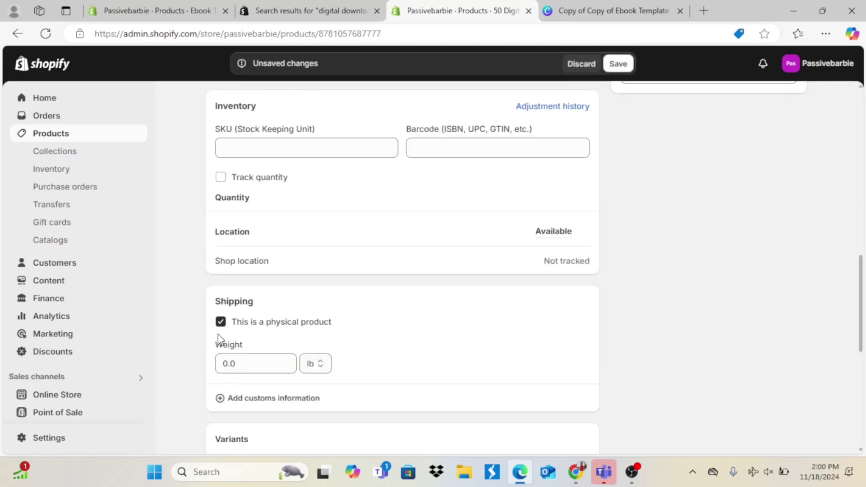
{"action": "left_click", "coordinate": [221, 323]}
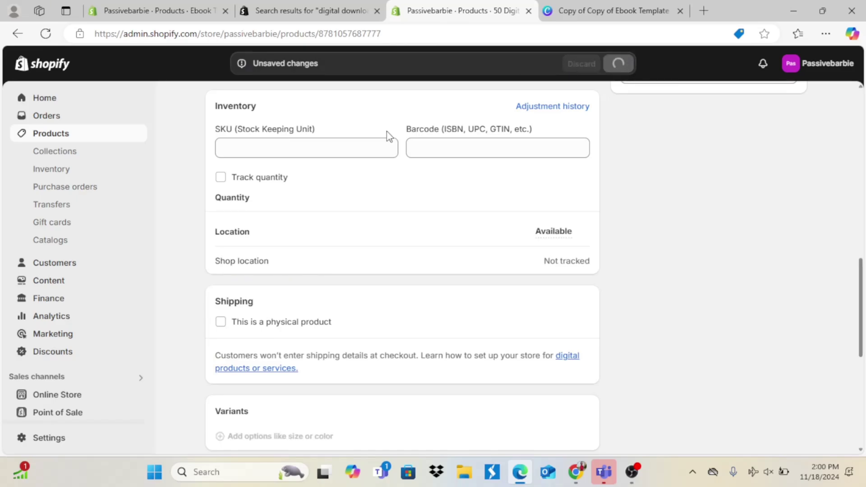
Step: Turn off quantity tracking for the Ebook Template product and save it
{"action": "left_click", "coordinate": [73, 134]}
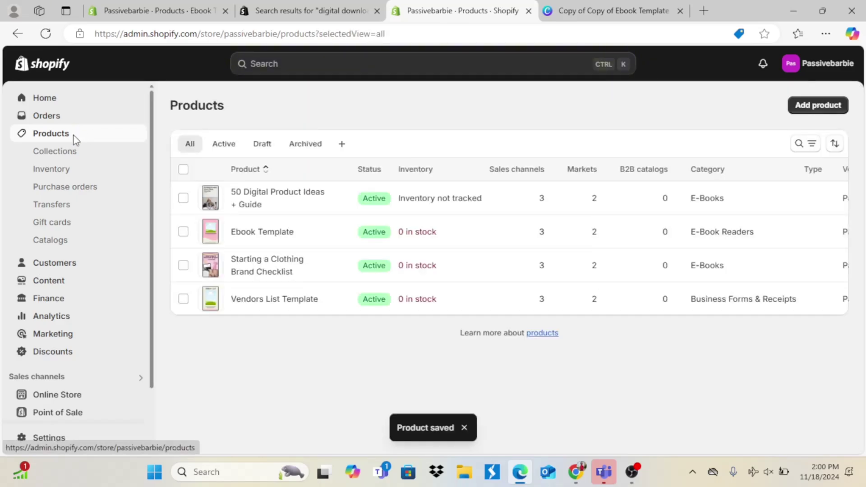
{"action": "left_click", "coordinate": [252, 233]}
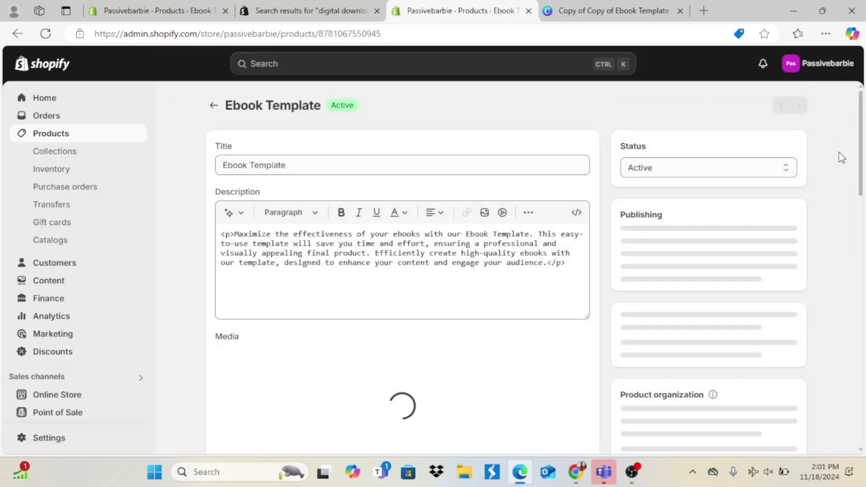
{"action": "left_click_drag", "start_coordinate": [862, 162], "coordinate": [864, 293]}
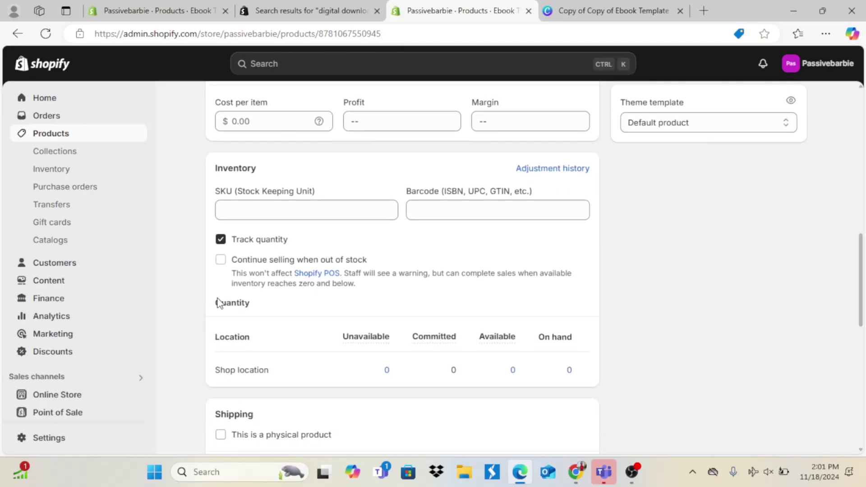
{"action": "left_click", "coordinate": [221, 240]}
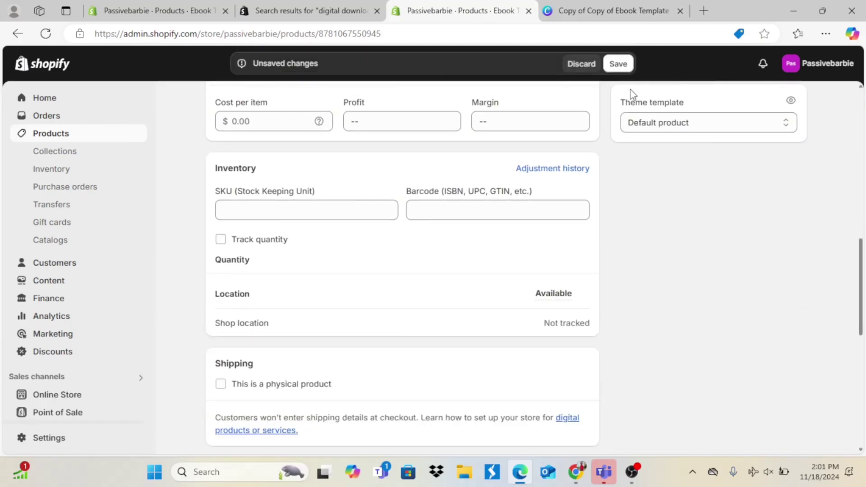
{"action": "left_click", "coordinate": [618, 64]}
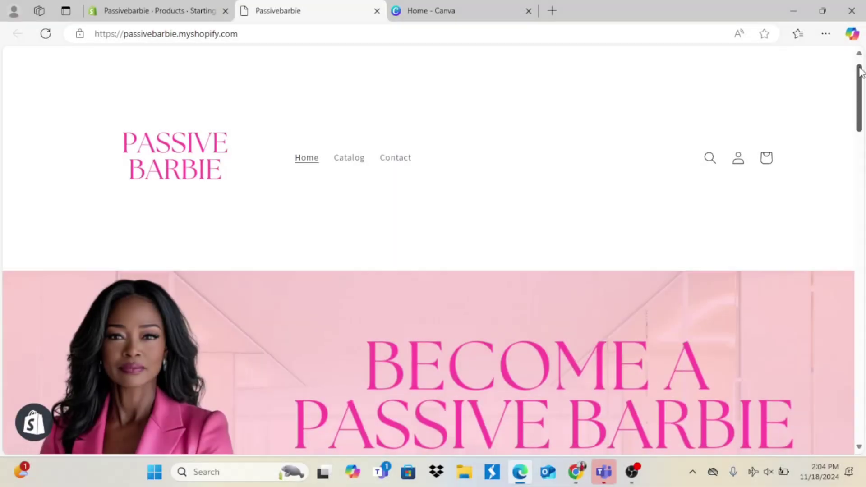
Step: Review the live storefront's home page from the header through the banners, featured products and collections
{"action": "scroll", "coordinate": [861, 72], "scroll_direction": "down", "scroll_amount": 3}
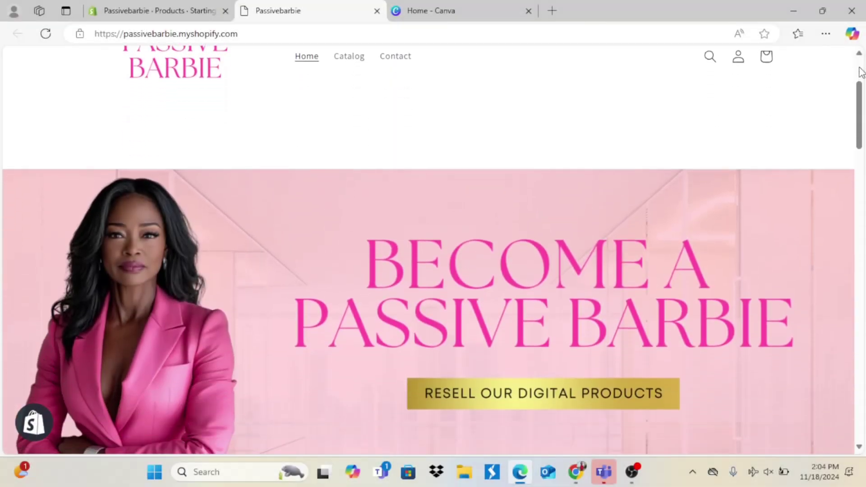
{"action": "scroll", "coordinate": [862, 72], "scroll_direction": "down", "scroll_amount": 4}
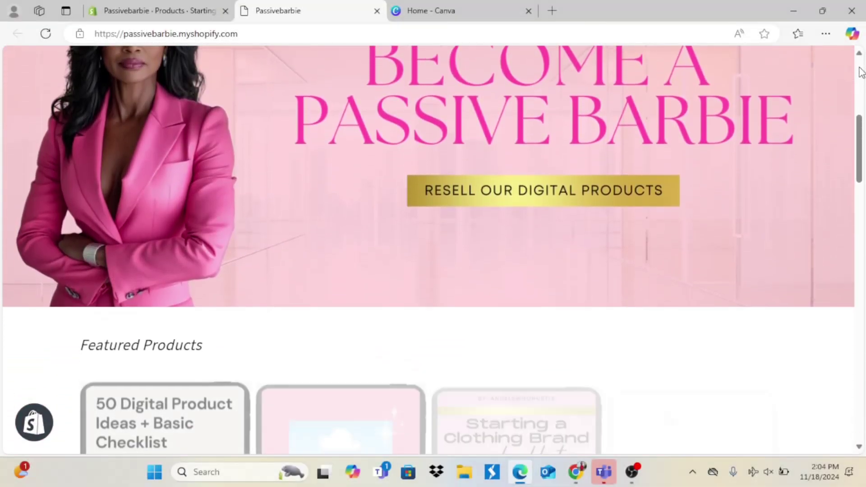
{"action": "scroll", "coordinate": [861, 73], "scroll_direction": "down", "scroll_amount": 4}
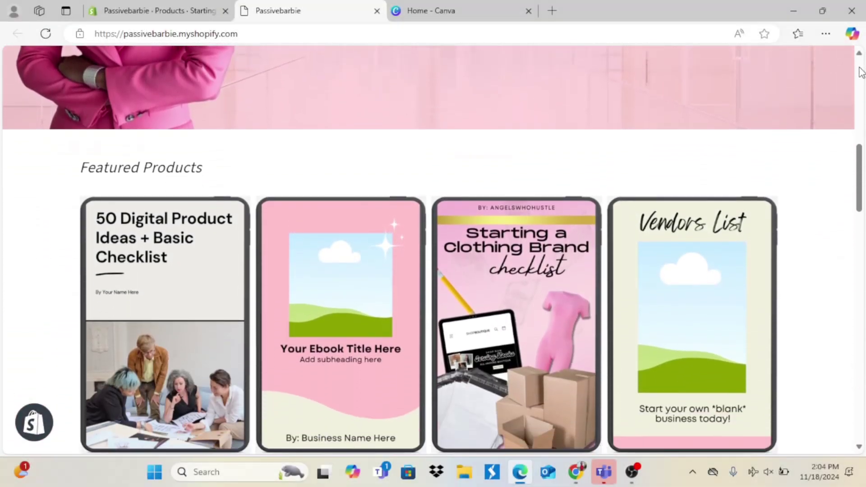
{"action": "scroll", "coordinate": [862, 72], "scroll_direction": "down", "scroll_amount": 4}
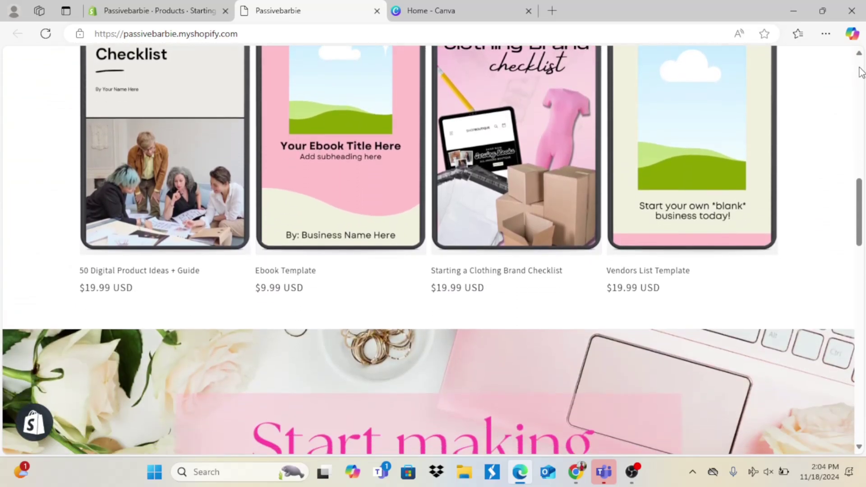
{"action": "scroll", "coordinate": [861, 72], "scroll_direction": "down", "scroll_amount": 4}
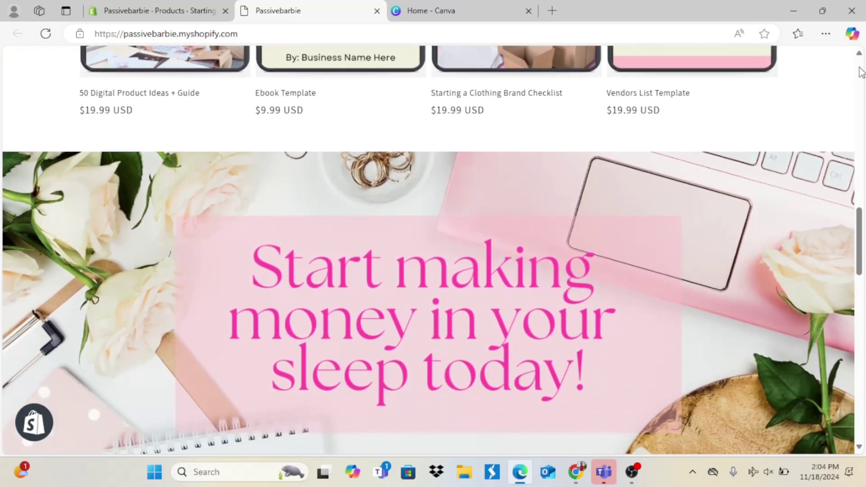
{"action": "scroll", "coordinate": [861, 72], "scroll_direction": "down", "scroll_amount": 7}
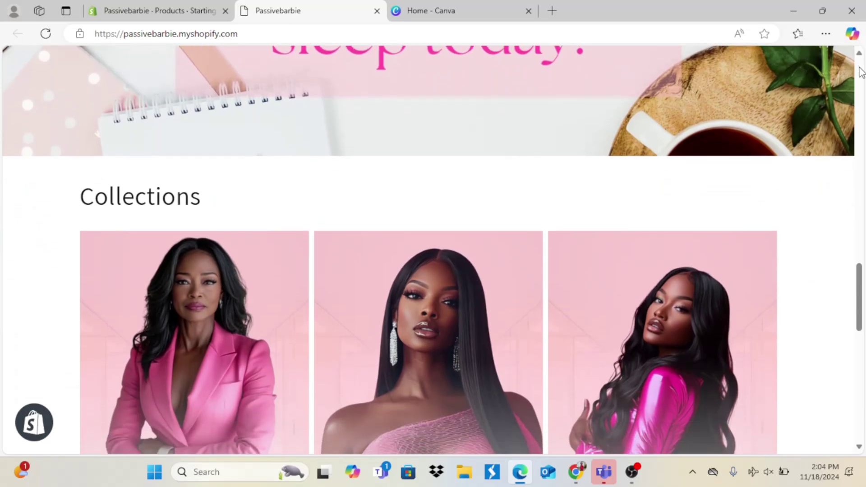
{"action": "scroll", "coordinate": [862, 73], "scroll_direction": "down", "scroll_amount": 5}
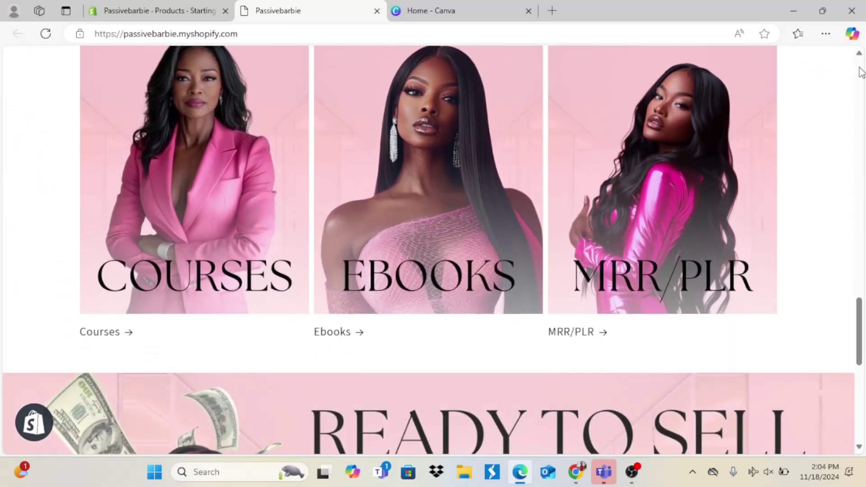
{"action": "scroll", "coordinate": [862, 72], "scroll_direction": "down", "scroll_amount": 5}
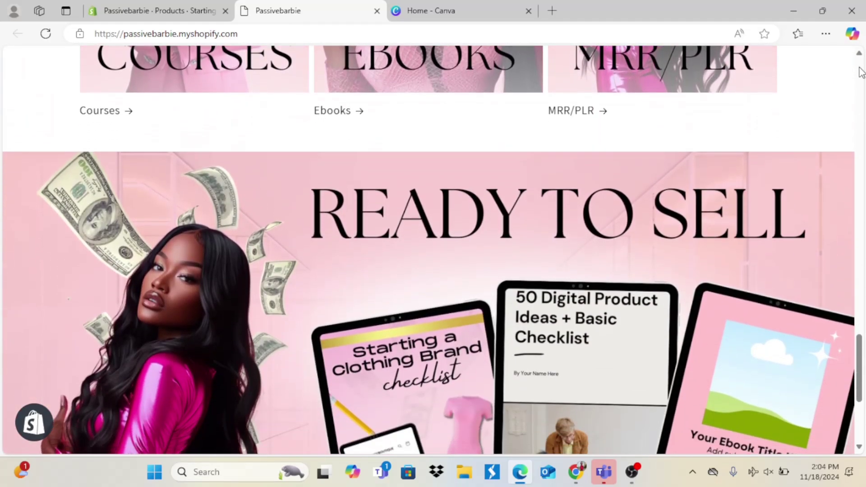